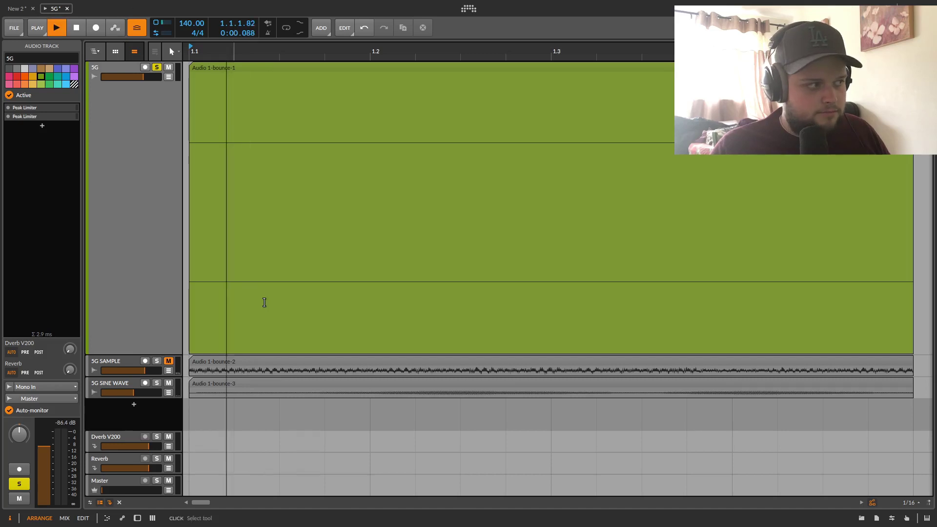
Open the 5G track's device chain, look through its Peak Limiters and play the limited sound.
key(space)
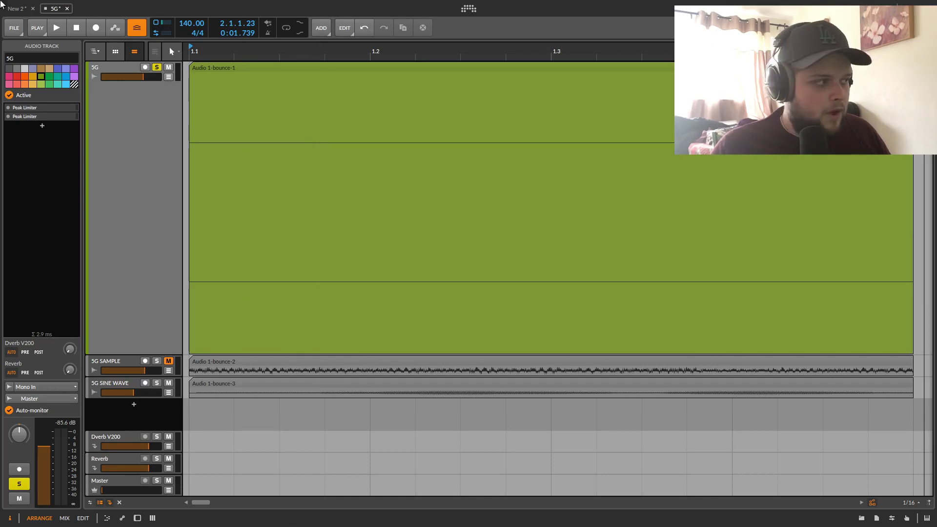
double_click(124, 69)
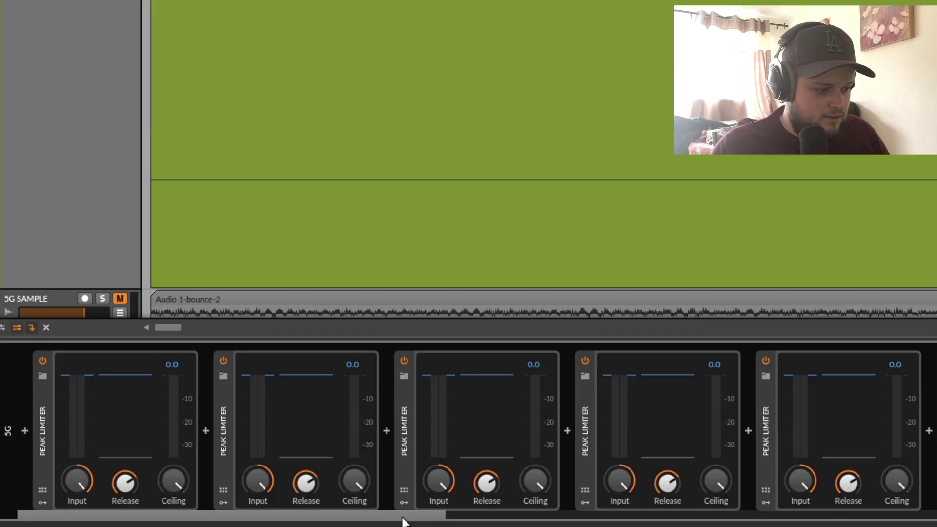
drag(403, 521, 427, 521)
drag(898, 516, 55, 515)
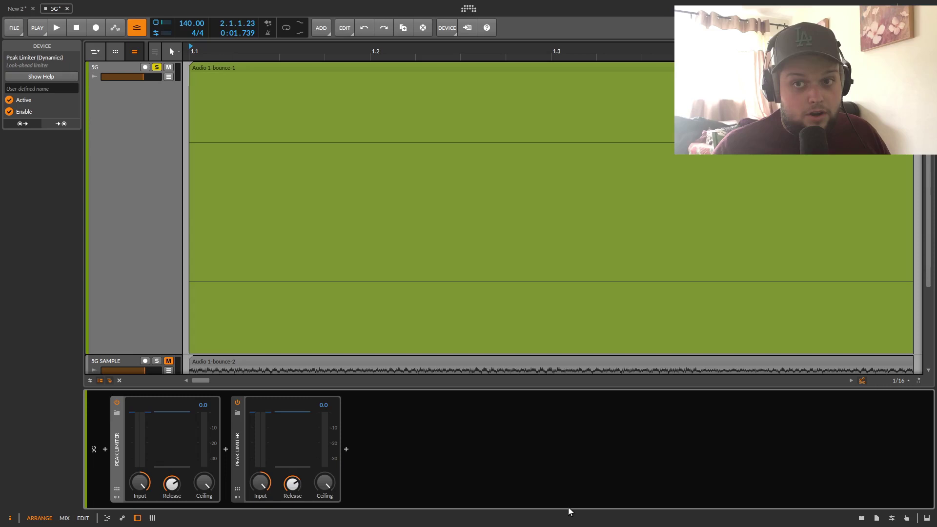
key(space)
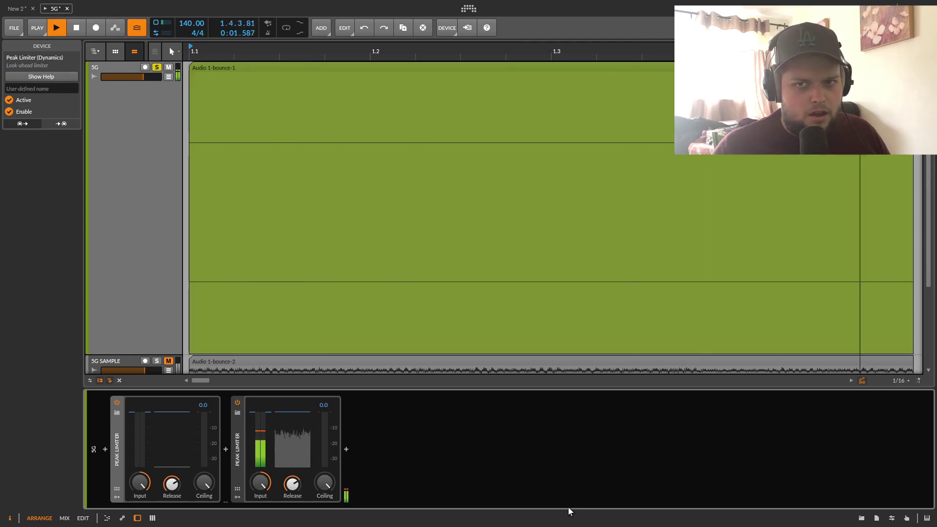
key(space)
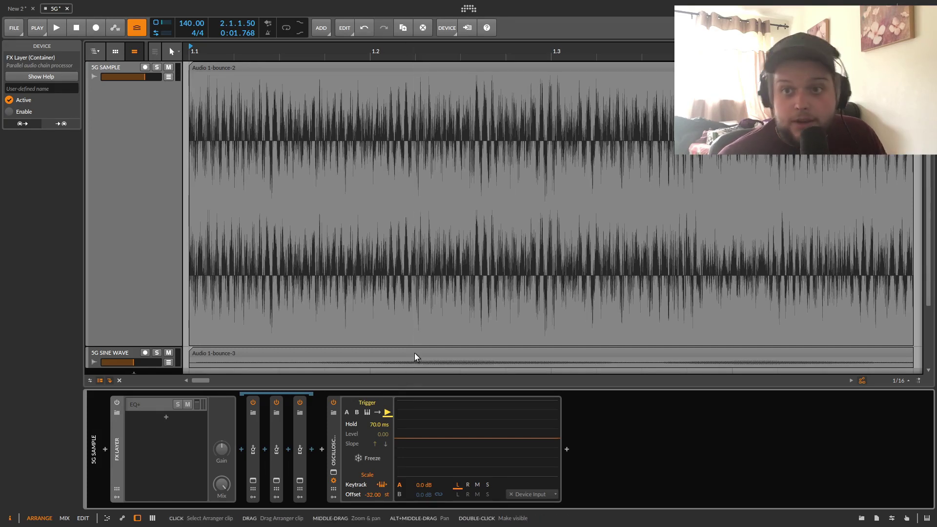
Play the 5G SAMPLE track, stop it and switch on its FX Layer device.
key(space)
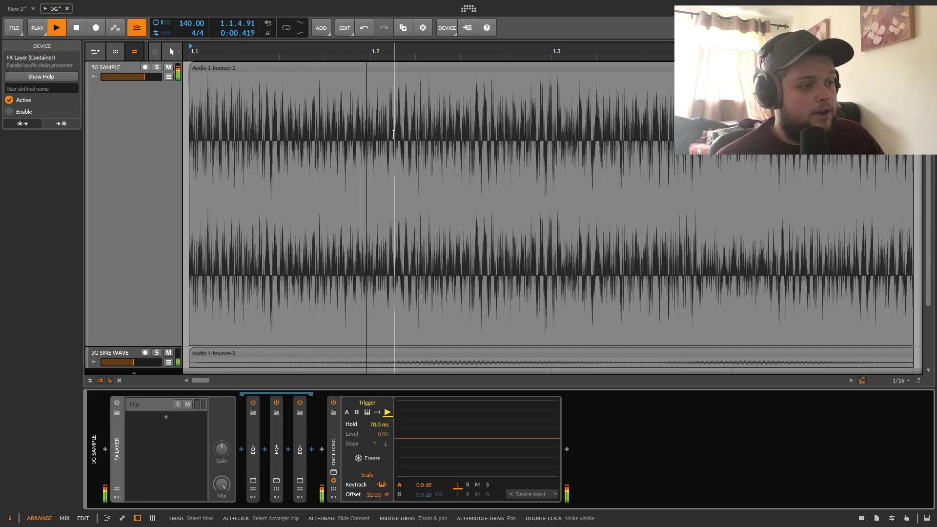
key(space)
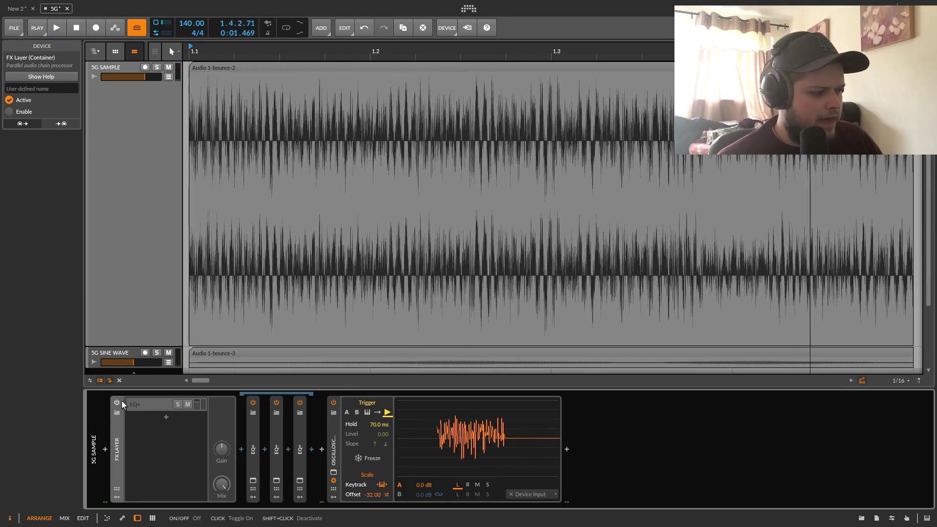
click(116, 402)
click(114, 428)
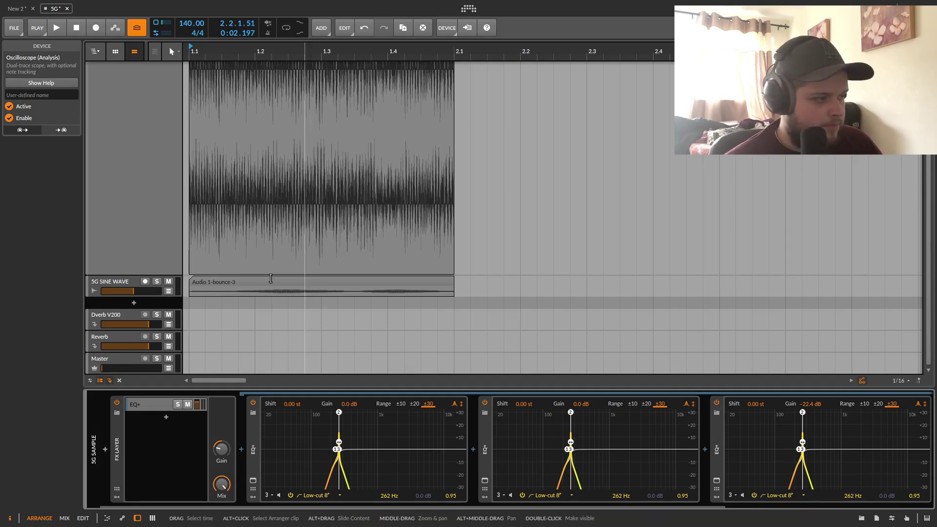
Enlarge the 5G SINE WAVE track to examine its waveform and finish listening to it.
drag(141, 298, 171, 401)
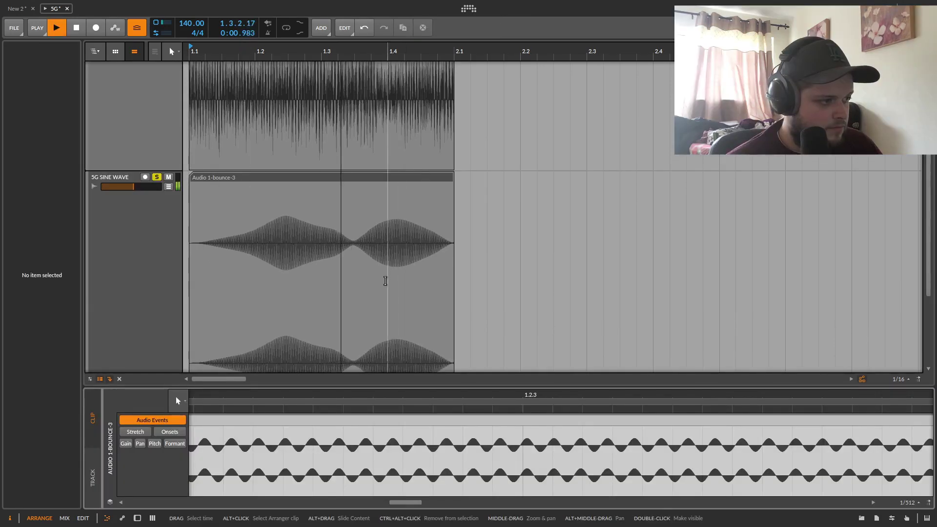
key(space)
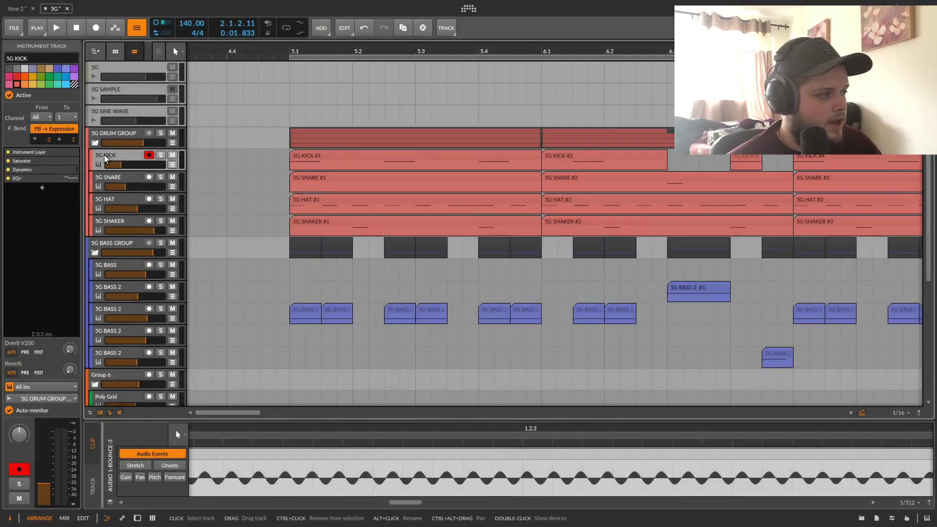
Open the 5G KICK track's devices, solo the track and play the kick from just before bar 5.
double_click(104, 154)
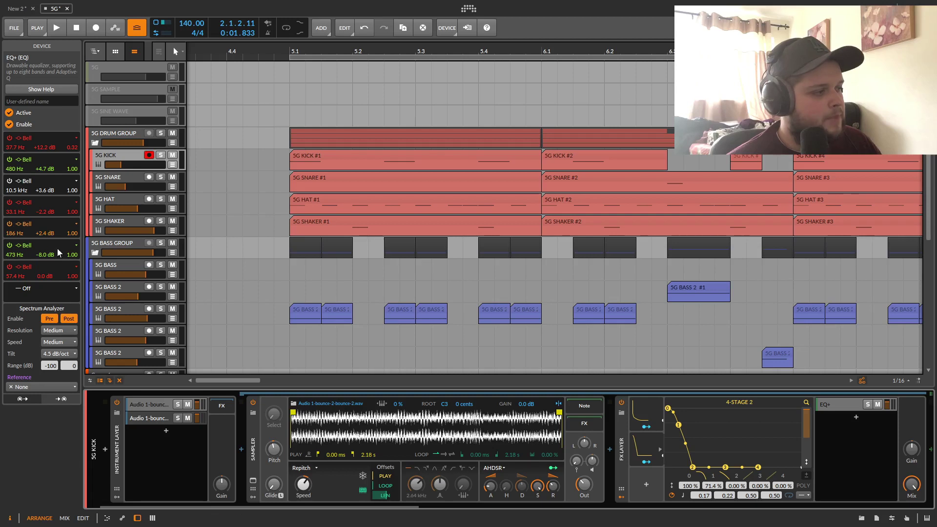
click(214, 276)
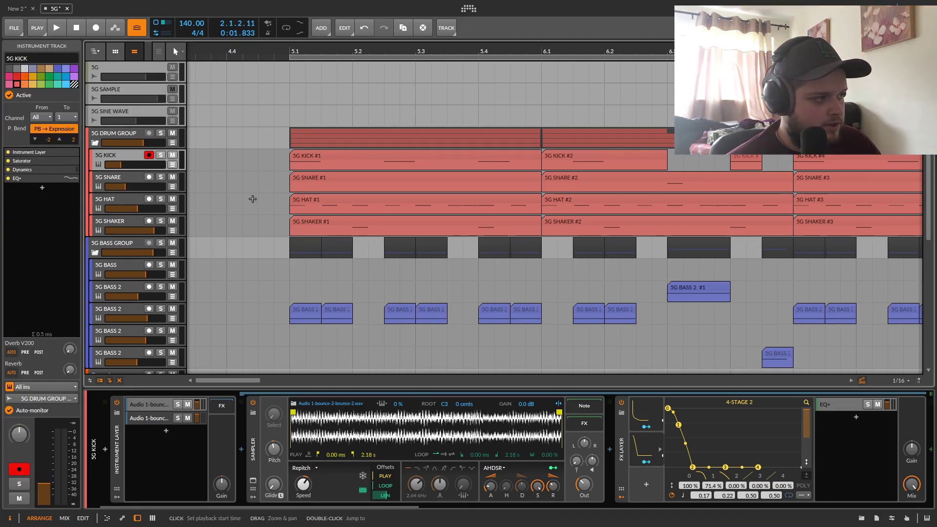
click(161, 155)
key(space)
key(space)
click(277, 55)
key(space)
key(space)
key(space)
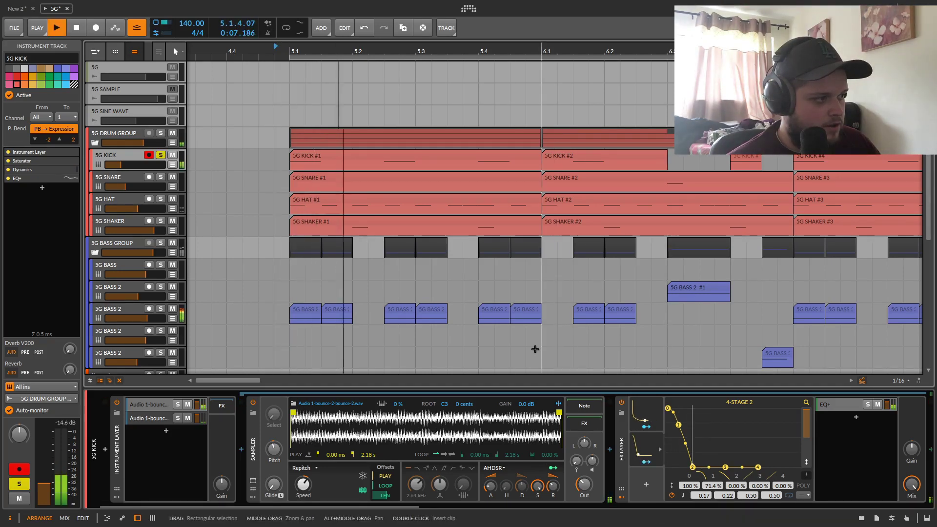
key(space)
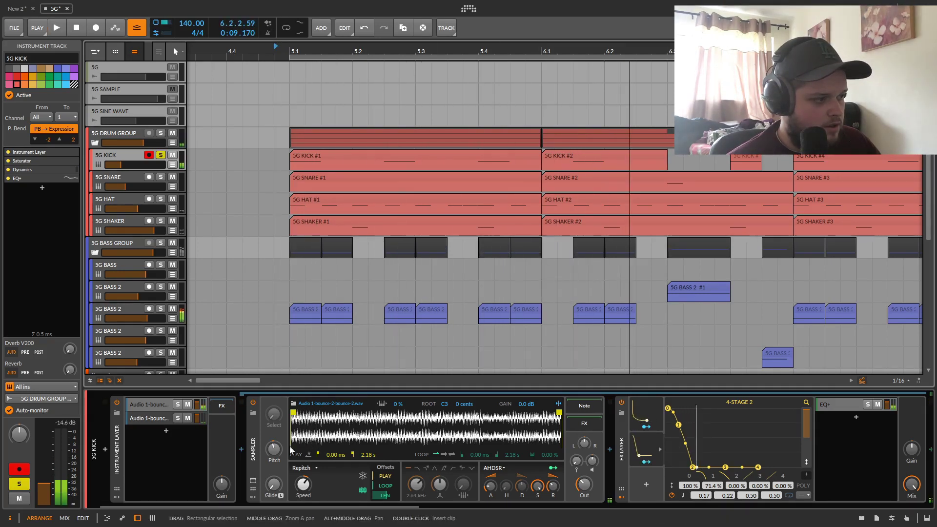
Solo and listen to each of the two layers in the kick's Instrument Layer in turn, leaving neither soloed.
click(177, 404)
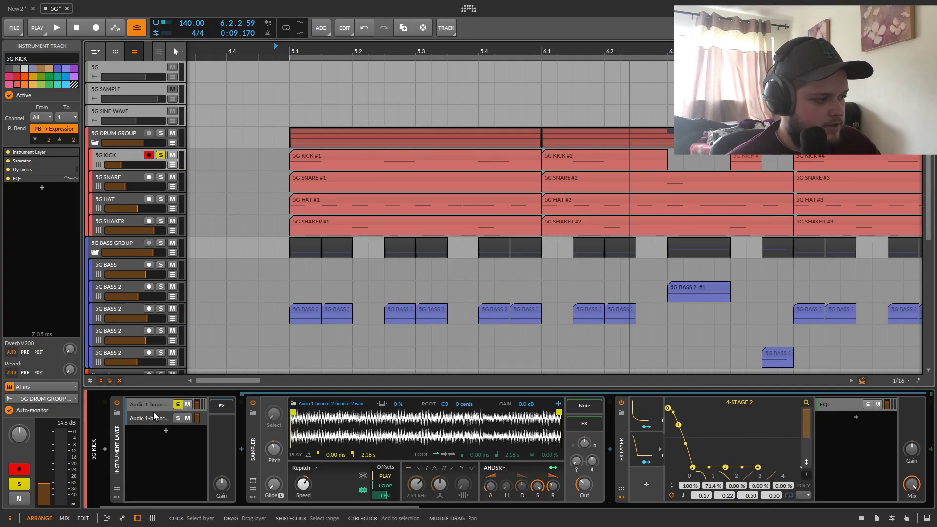
key(space)
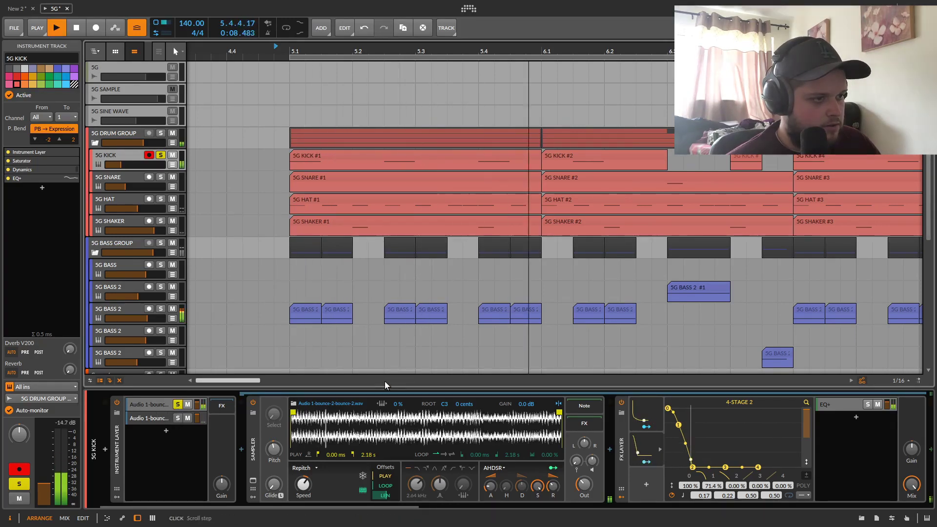
key(space)
click(178, 420)
key(space)
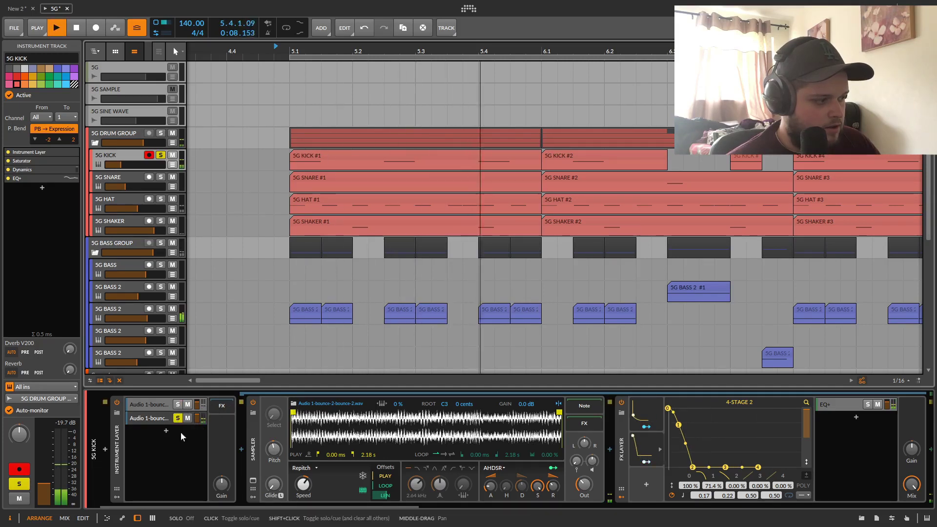
key(space)
click(177, 418)
Show the first kick layer's device chain and look through its Sampler, FX Layer and EQ+.
click(151, 403)
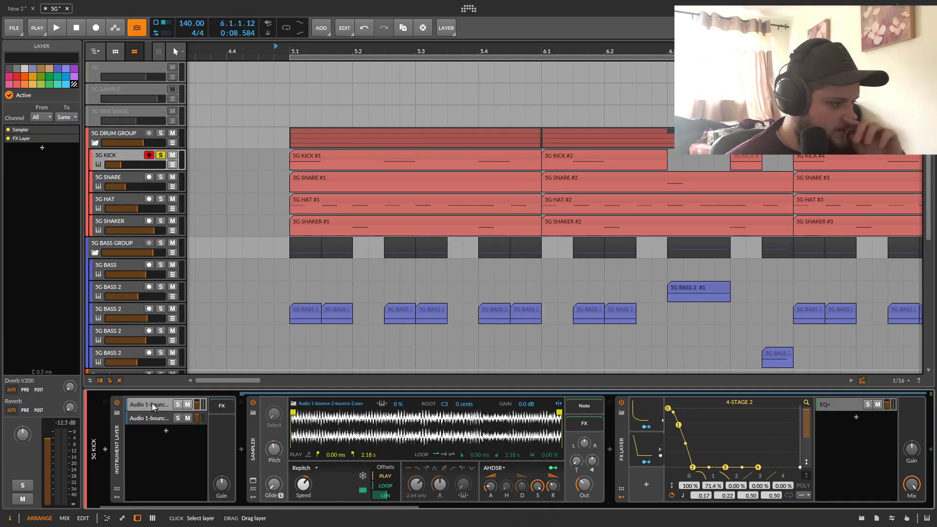
click(157, 405)
click(159, 405)
click(160, 405)
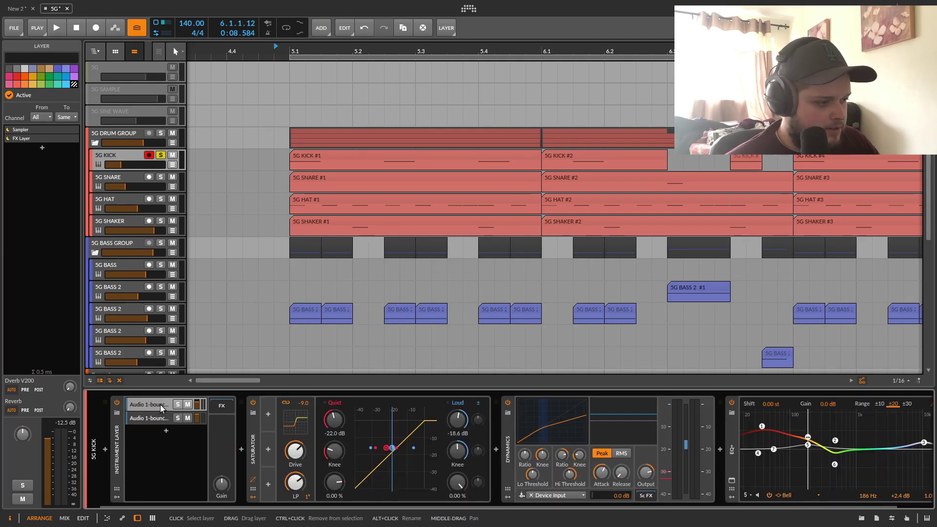
click(160, 405)
drag(271, 504, 305, 505)
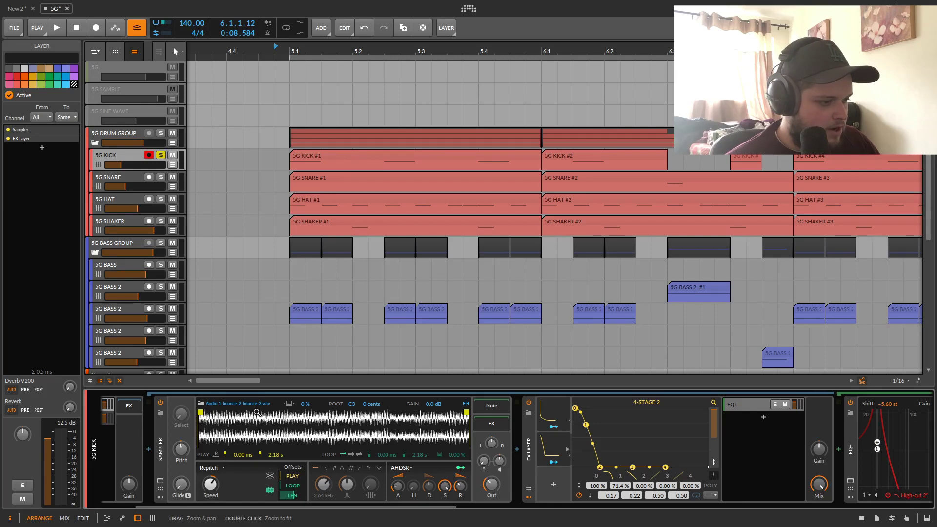
drag(398, 507, 548, 512)
click(627, 403)
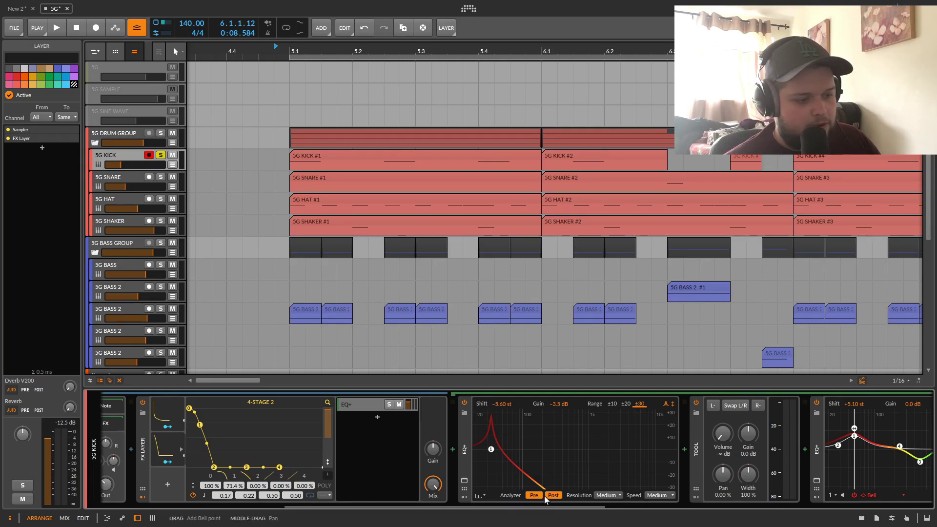
Show the FX Layer's 4-Stage 1 envelope and play the kick to watch it run.
drag(562, 507, 445, 518)
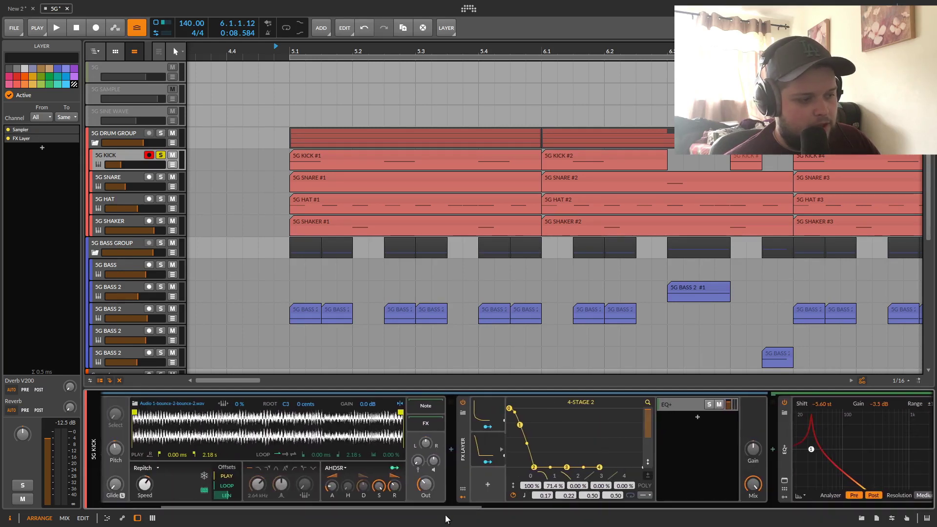
click(478, 416)
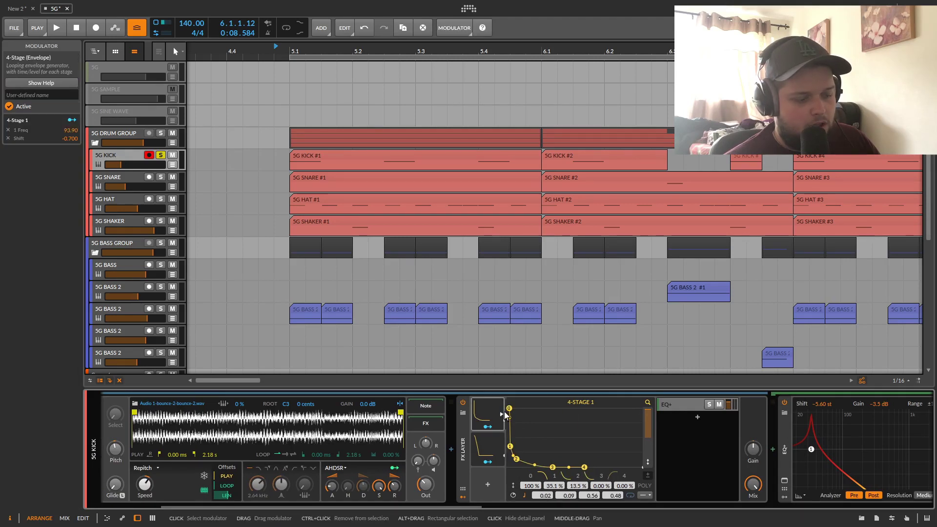
key(space)
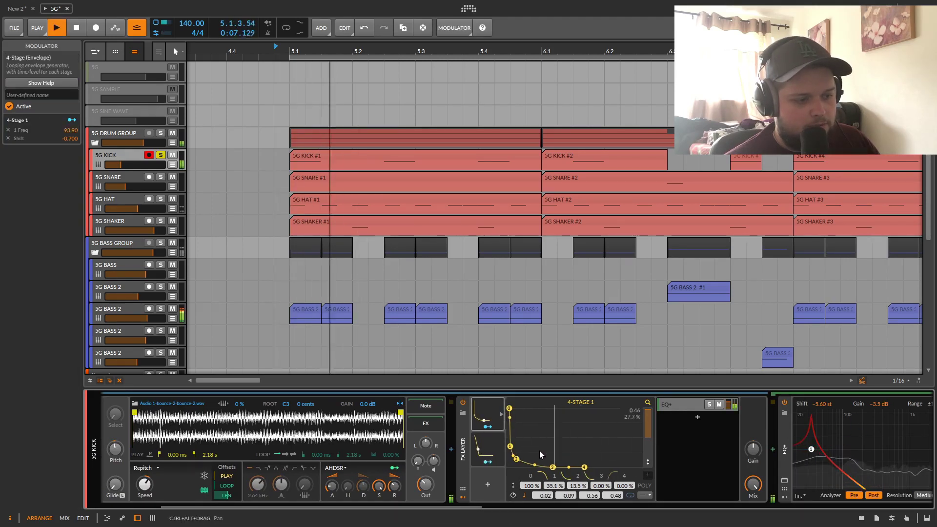
key(space)
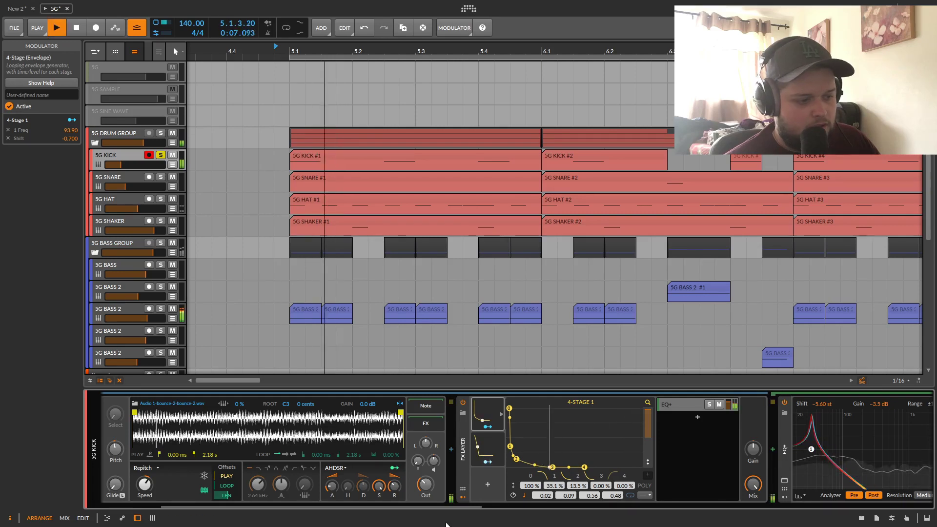
key(space)
Play the kick and examine how the 4-Stage 1 envelope moves the curve of the EQ+ before the Tool device.
mouse_move(459, 507)
mouse_down()
mouse_move(394, 507)
mouse_move(517, 513)
mouse_up()
key(space)
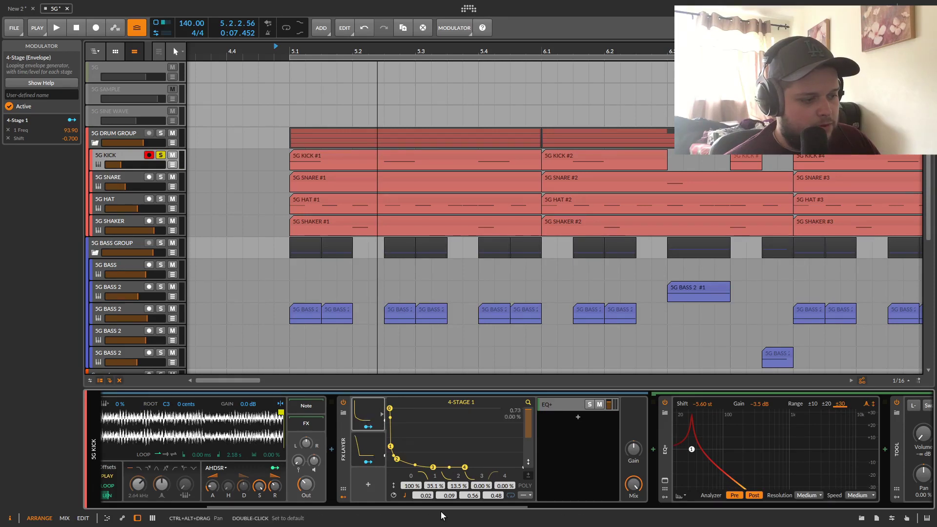
drag(445, 508, 502, 515)
key(space)
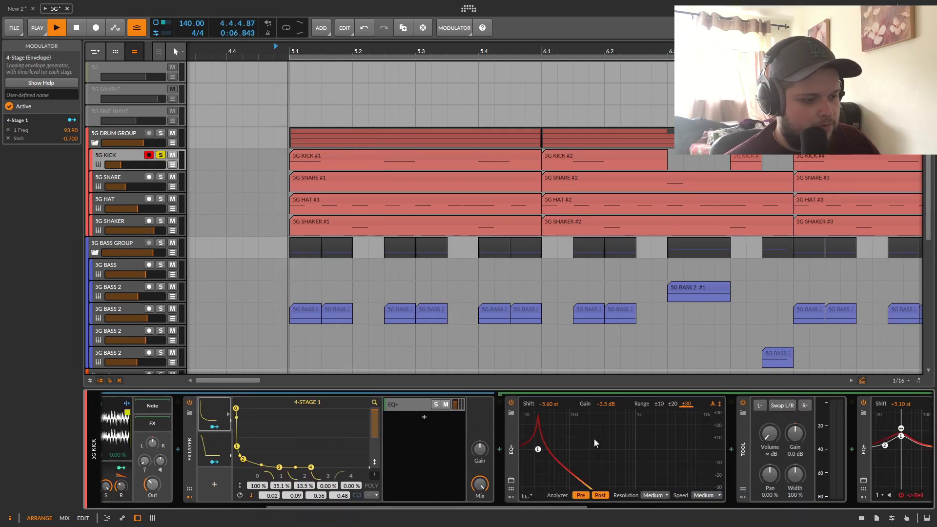
key(space)
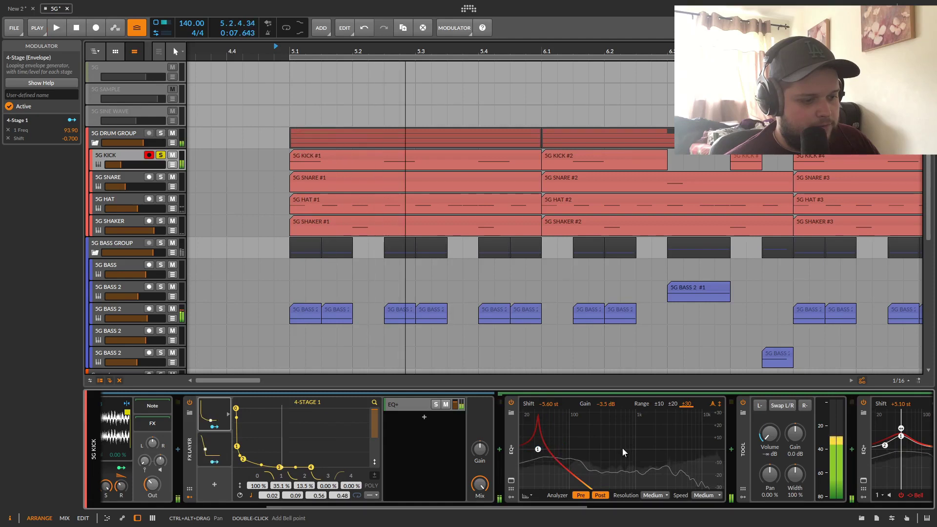
Play the kick and examine how the 4-Stage 2 envelope drives the Tool device's volume.
key(space)
key(space)
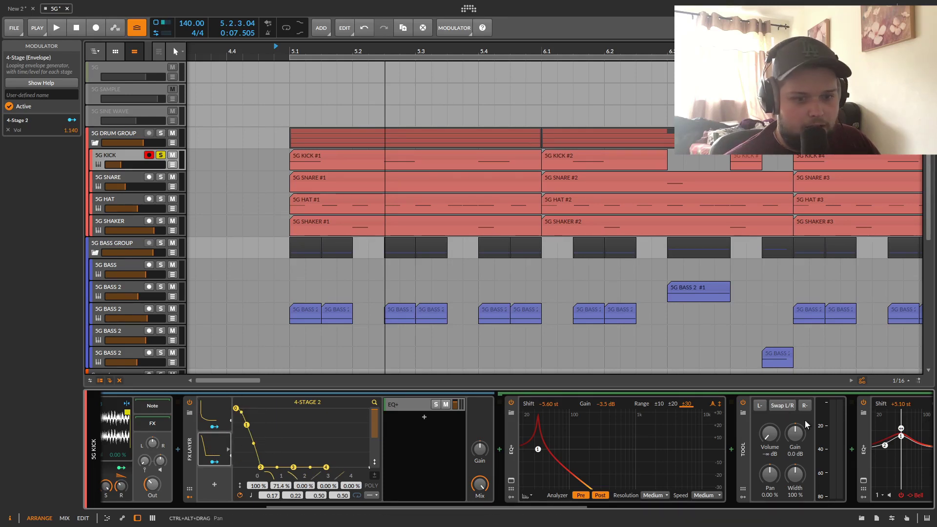
key(space)
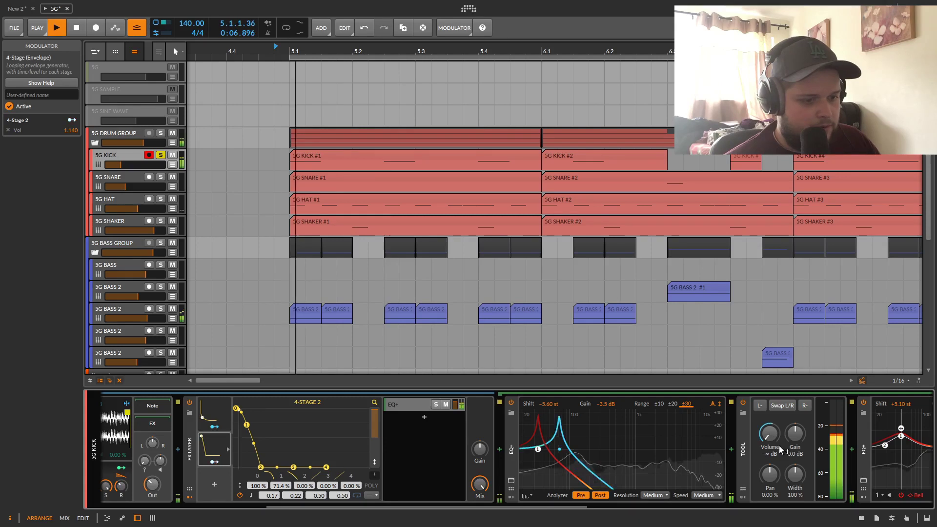
key(space)
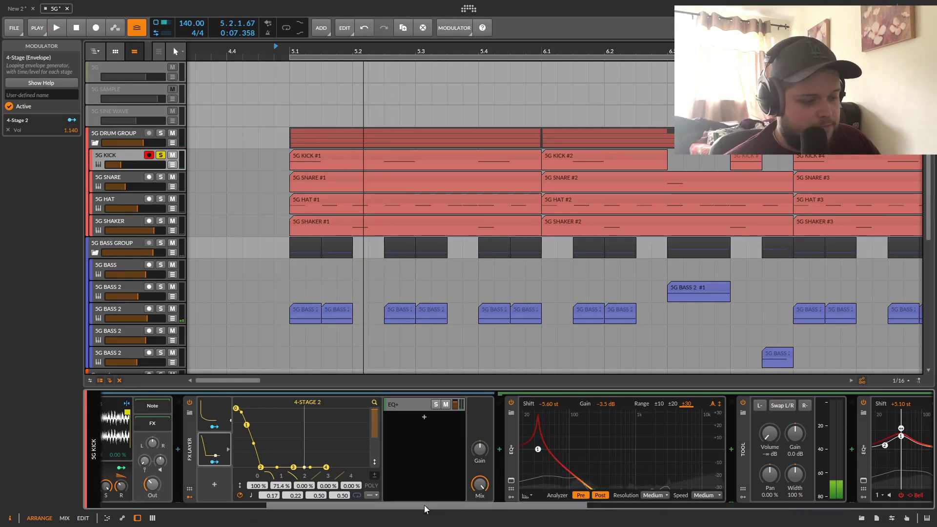
Play the kick with the EQ+ after the Tool device switched off and on to compare the sound.
drag(437, 503, 560, 519)
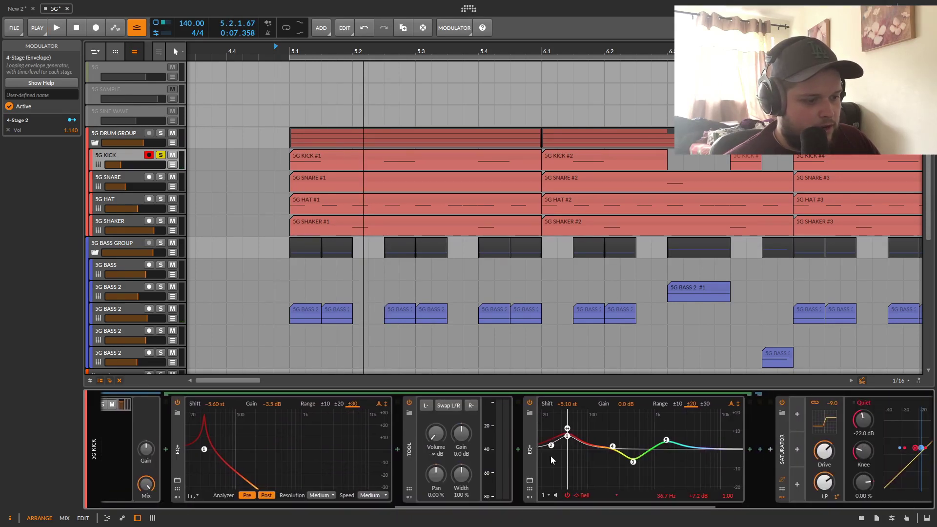
key(space)
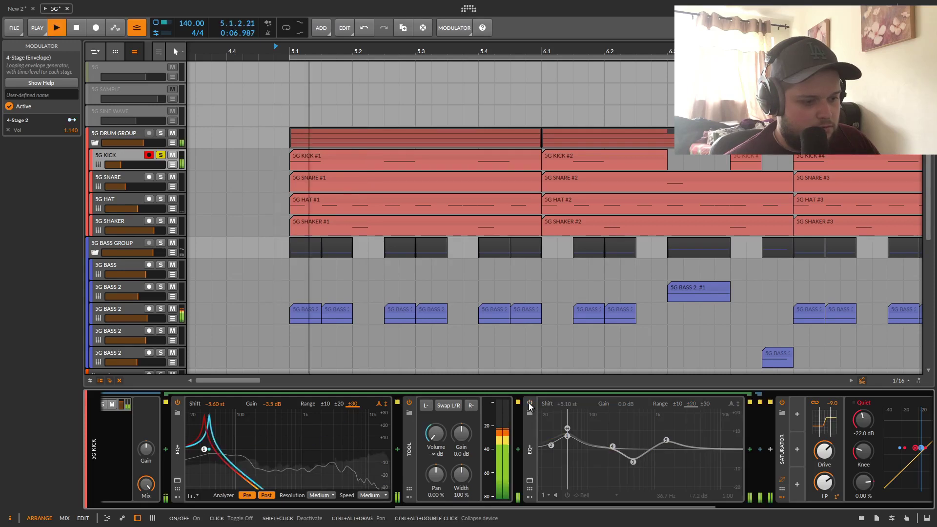
key(space)
key(space)
click(491, 509)
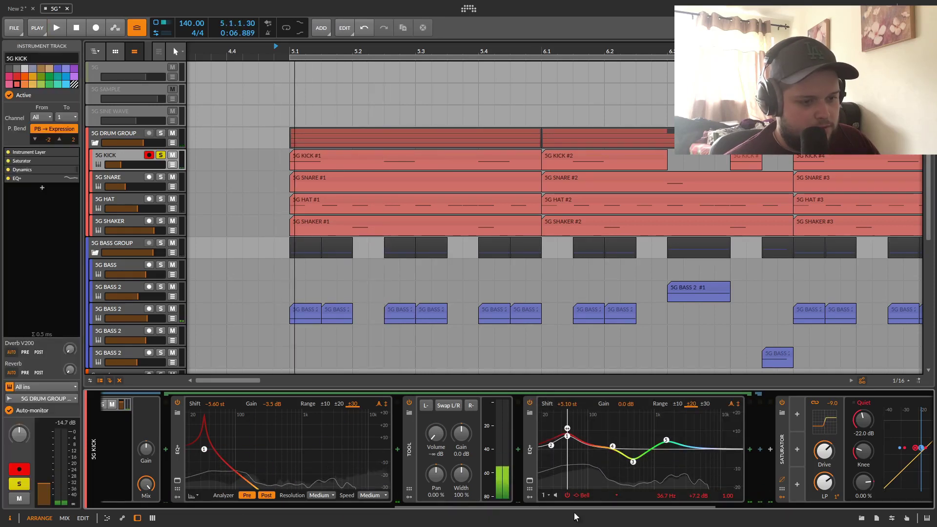
Play the kick and examine how the Saturator after the layers responds.
drag(617, 508, 769, 510)
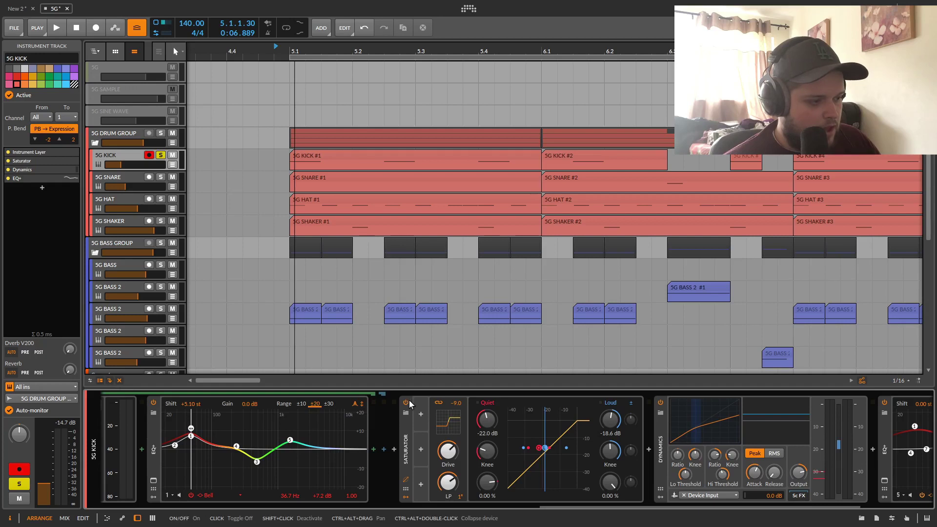
key(space)
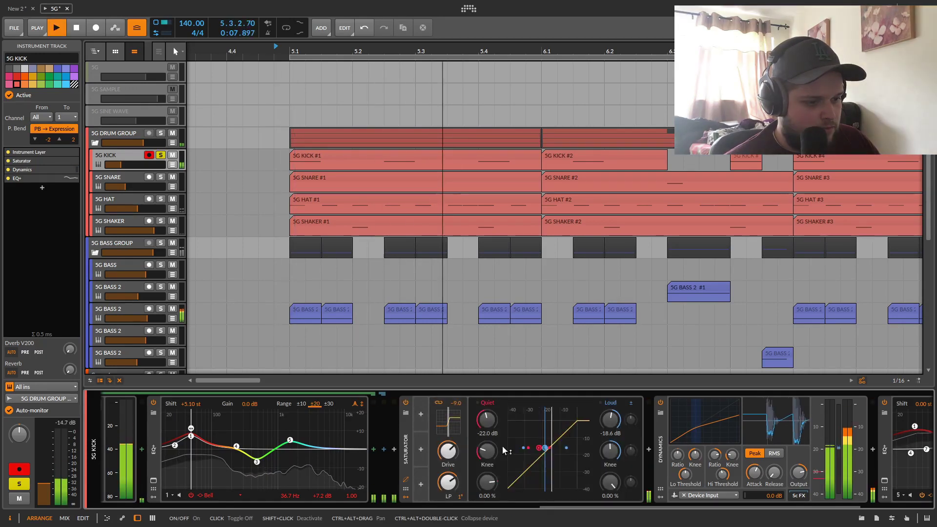
key(space)
Play the kick with the Dynamics device switched off and on to compare the sound.
click(660, 402)
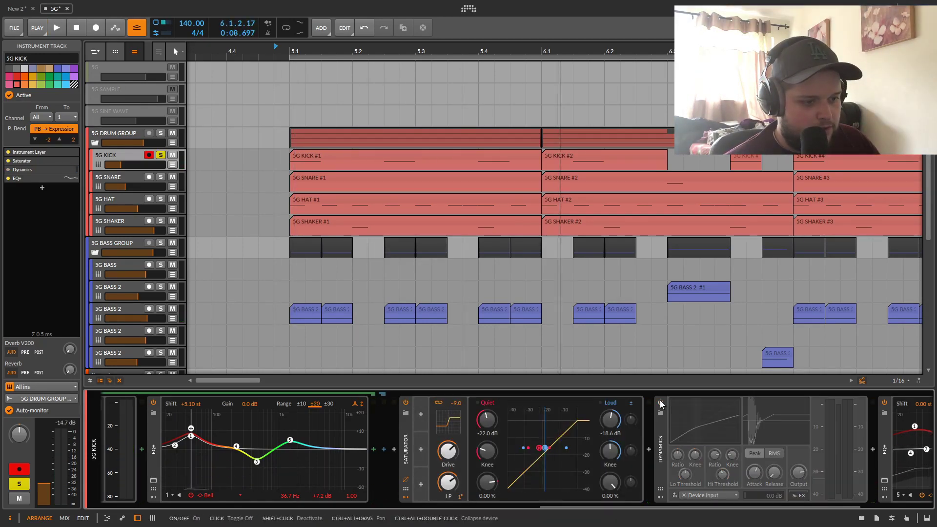
key(space)
click(660, 403)
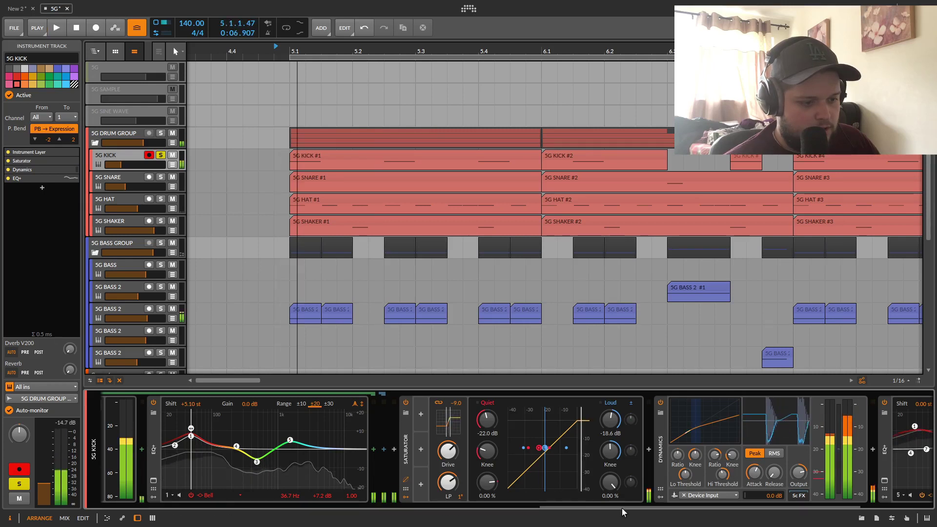
Play the kick while viewing the final EQ+, and return to the Instrument Layer at the chain's start.
drag(622, 507, 777, 516)
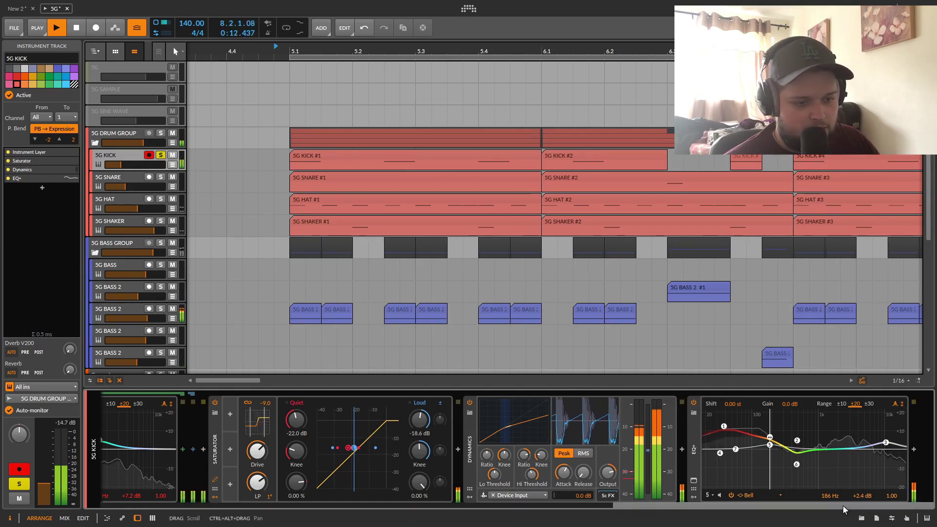
drag(842, 505, 312, 507)
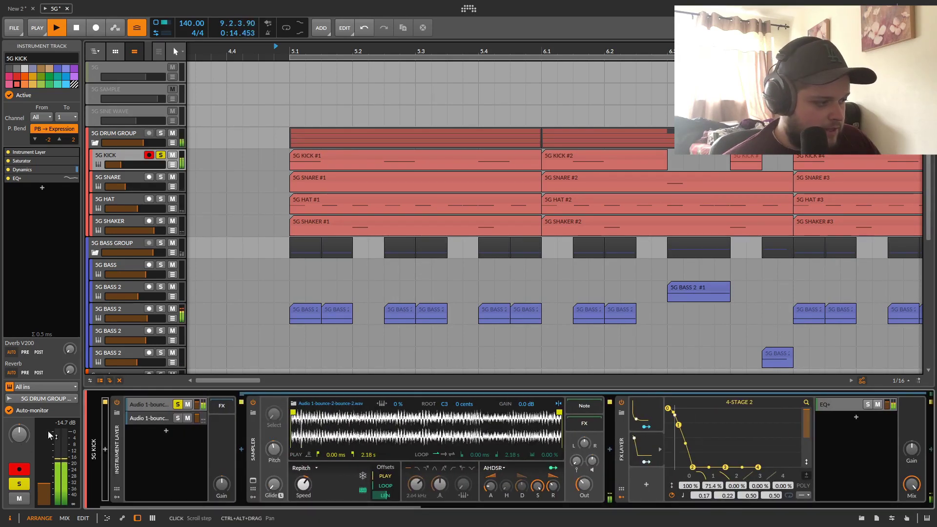
key(space)
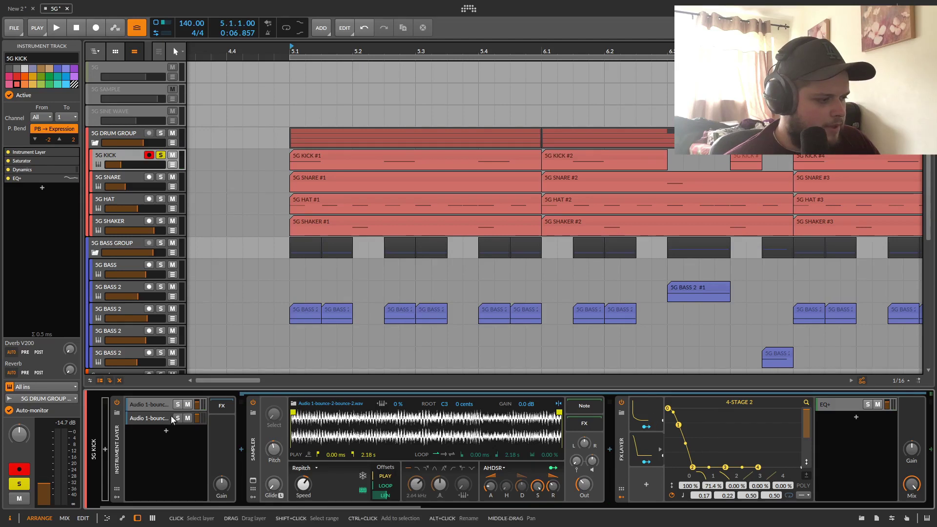
Solo the kick's second instrument layer and play it to hear its Sampler's decay envelope.
click(154, 420)
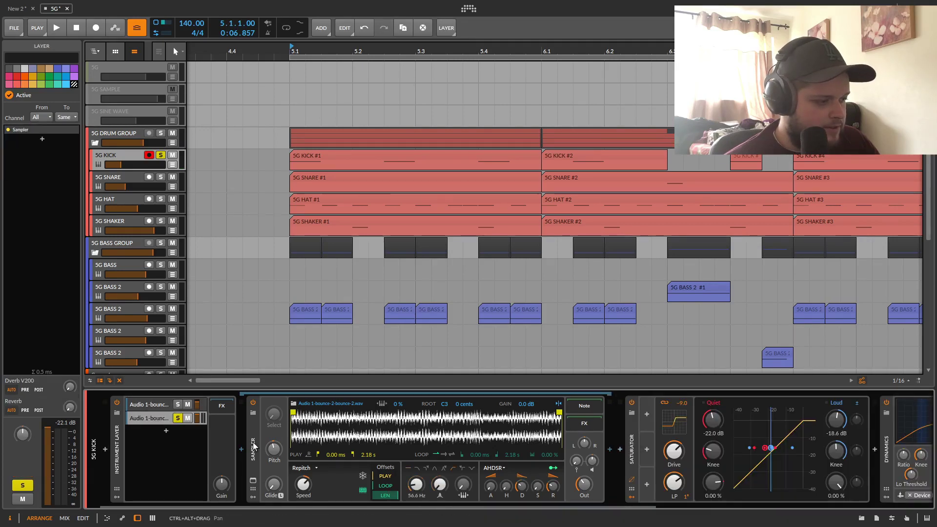
click(520, 474)
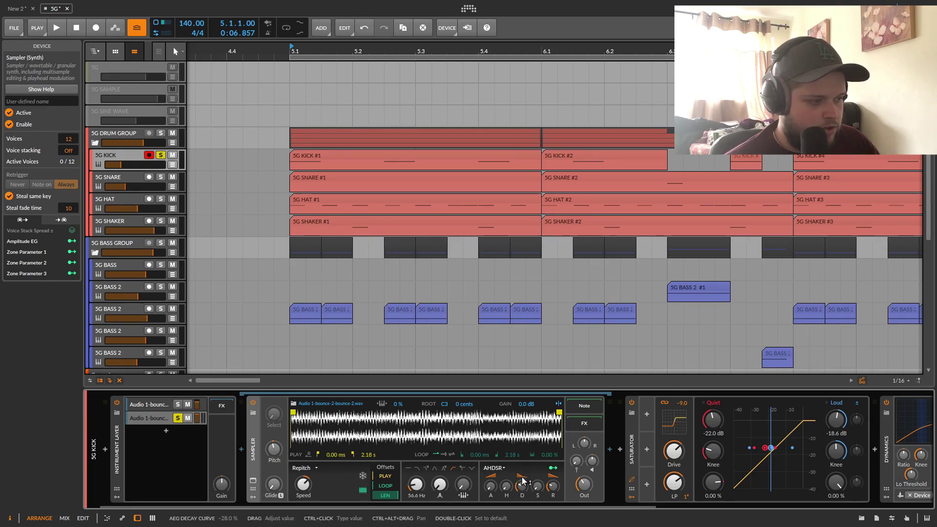
key(space)
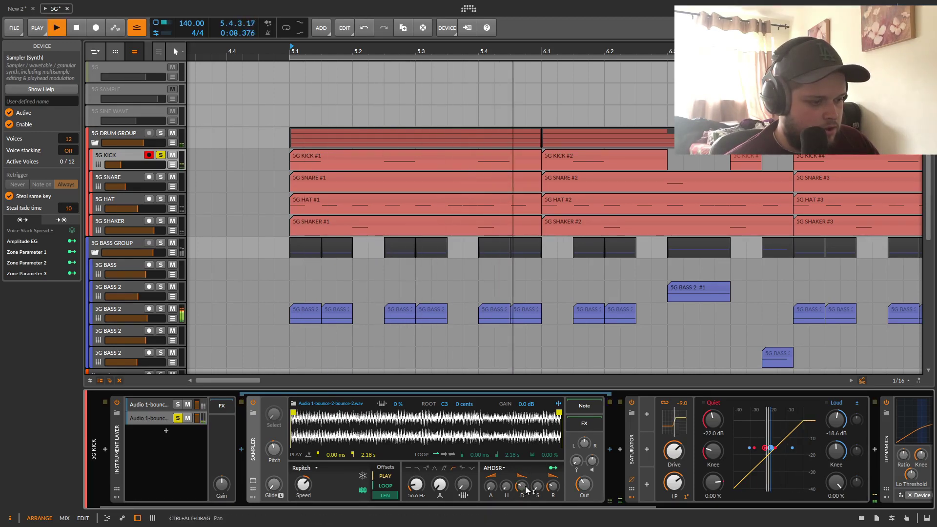
key(space)
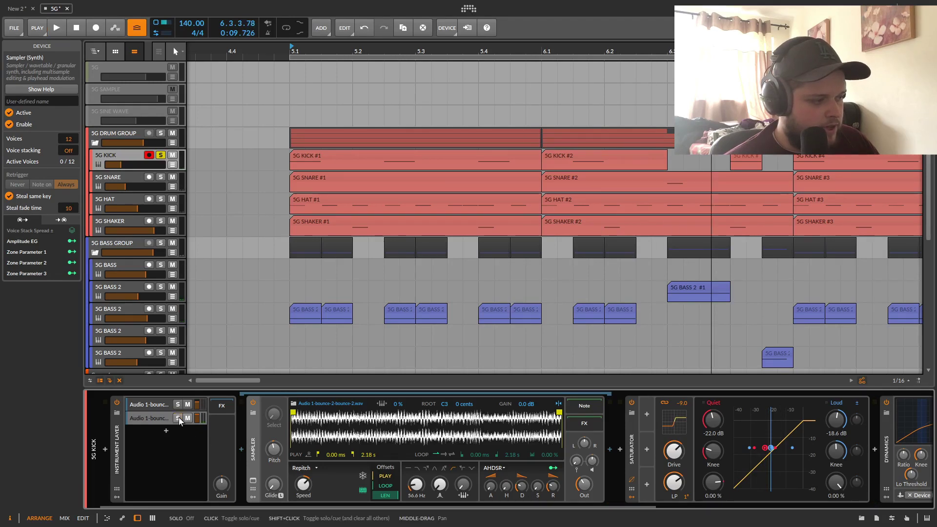
Play both kick layers together and check the decay time of the second layer's Sampler.
key(space)
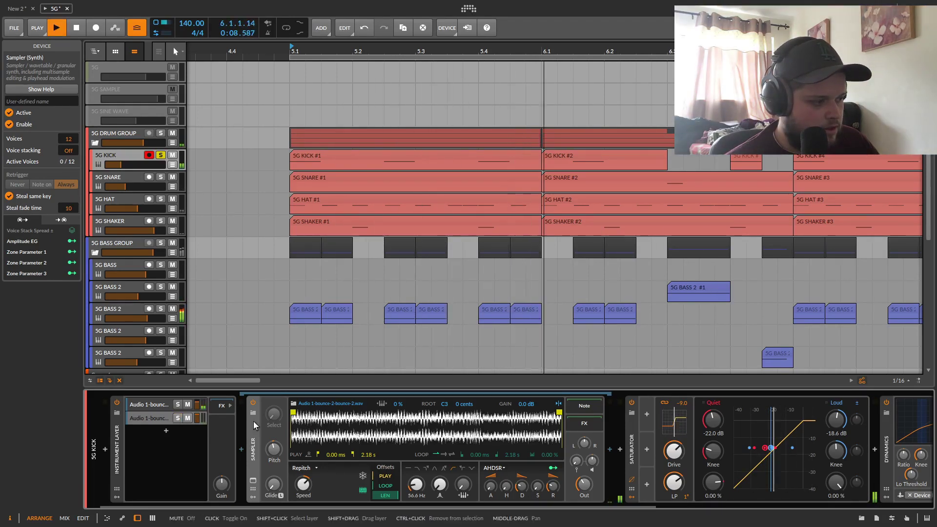
key(space)
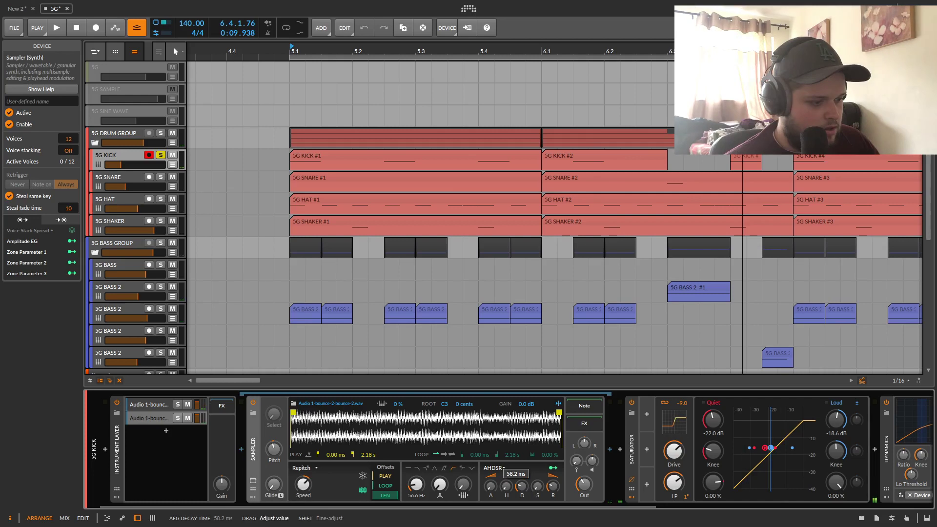
key(space)
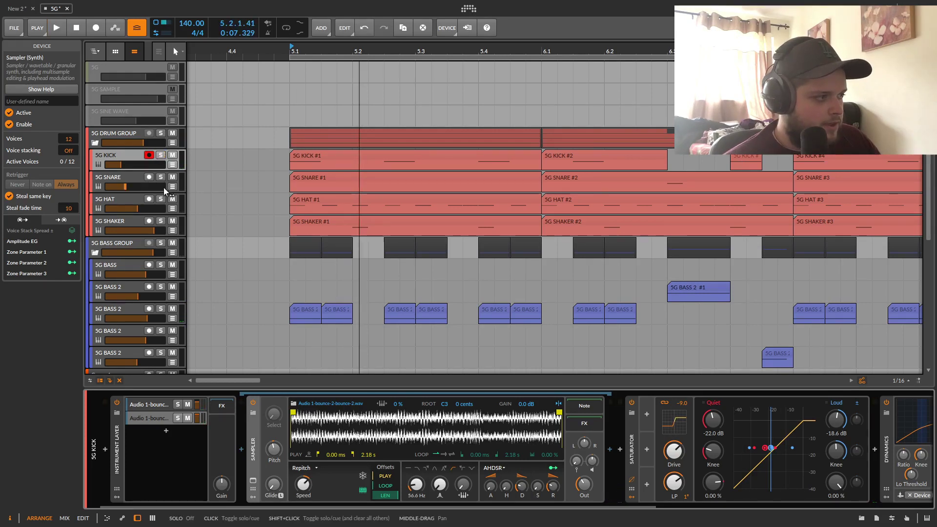
Switch the solo from 5G KICK to the 5G SNARE track and show the snare's first instrument layer.
click(128, 178)
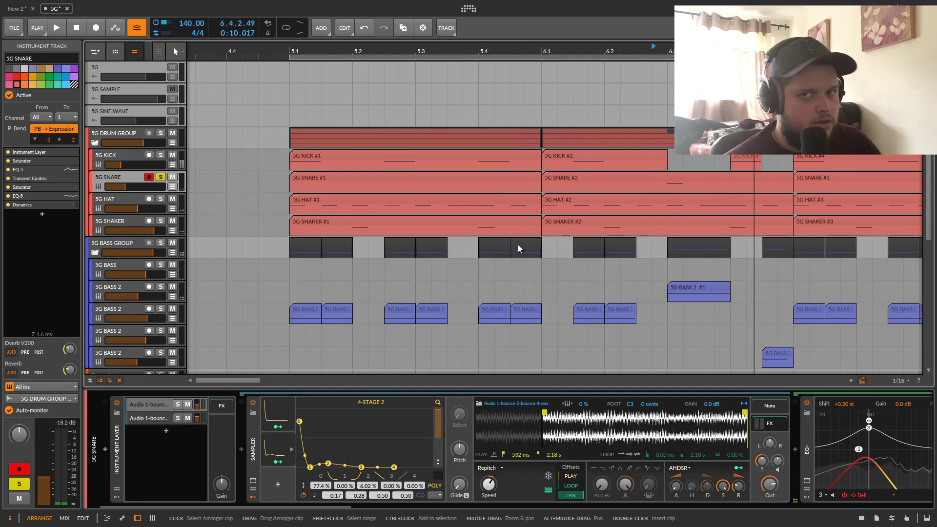
click(530, 355)
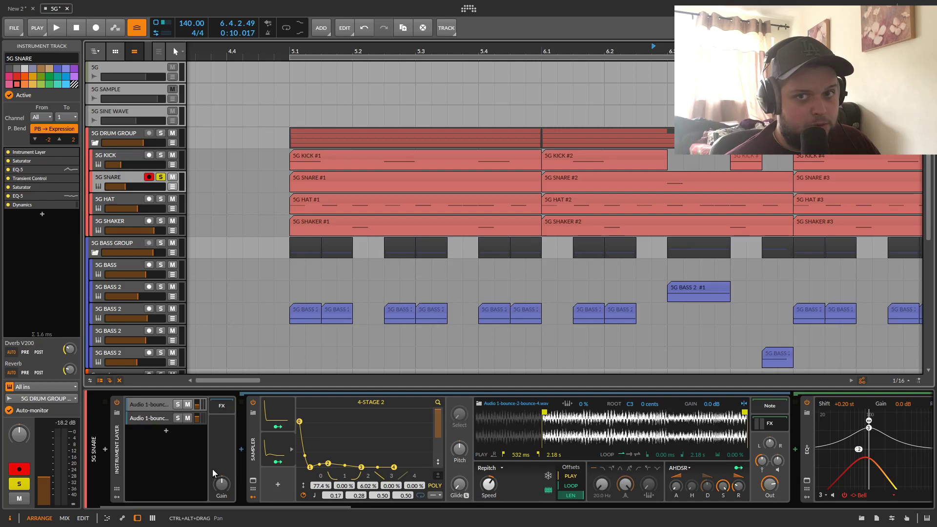
click(149, 404)
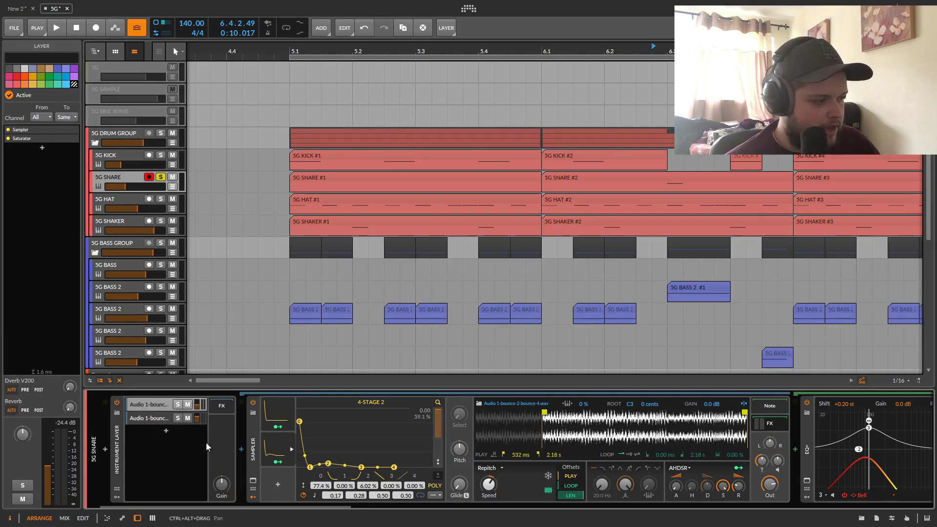
Play the snare with its second instrument layer soloed and unsoloed.
click(178, 418)
key(space)
key(space)
key(space)
key(space)
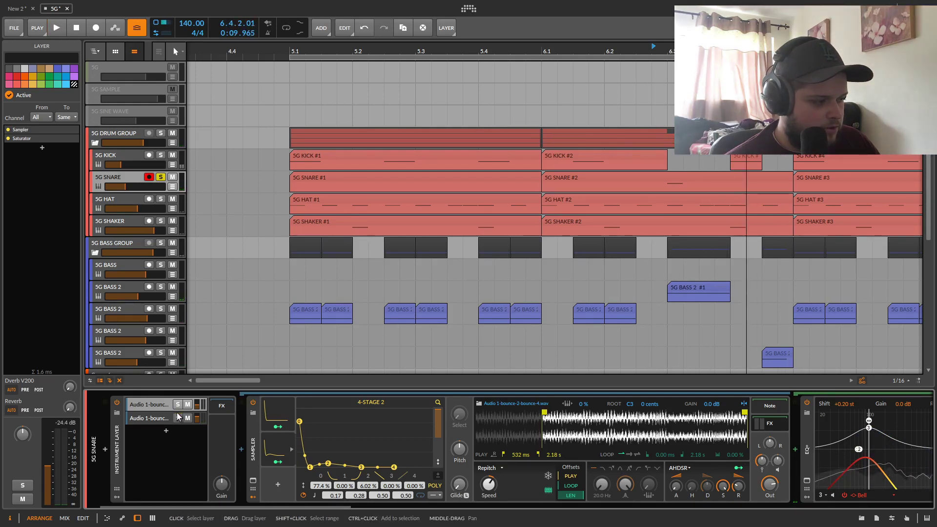
Solo the snare's first instrument layer and play it alone.
click(178, 404)
key(space)
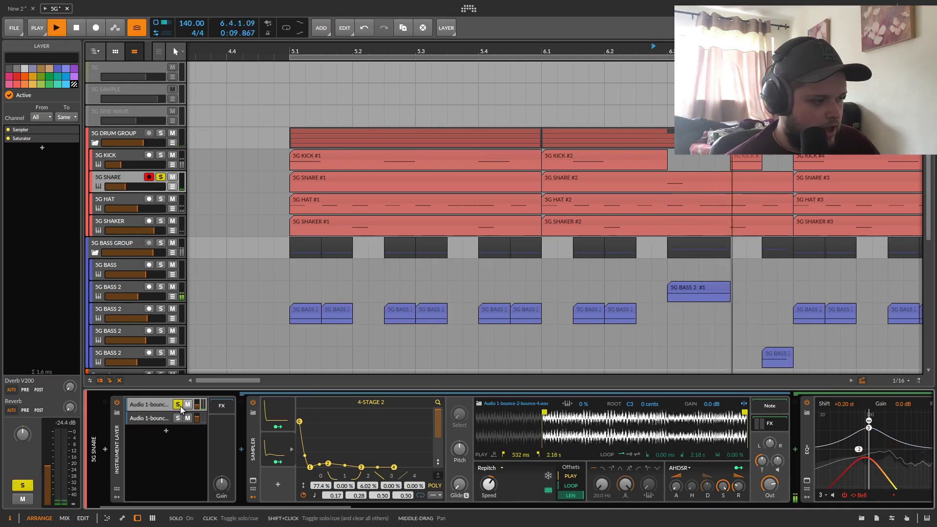
key(space)
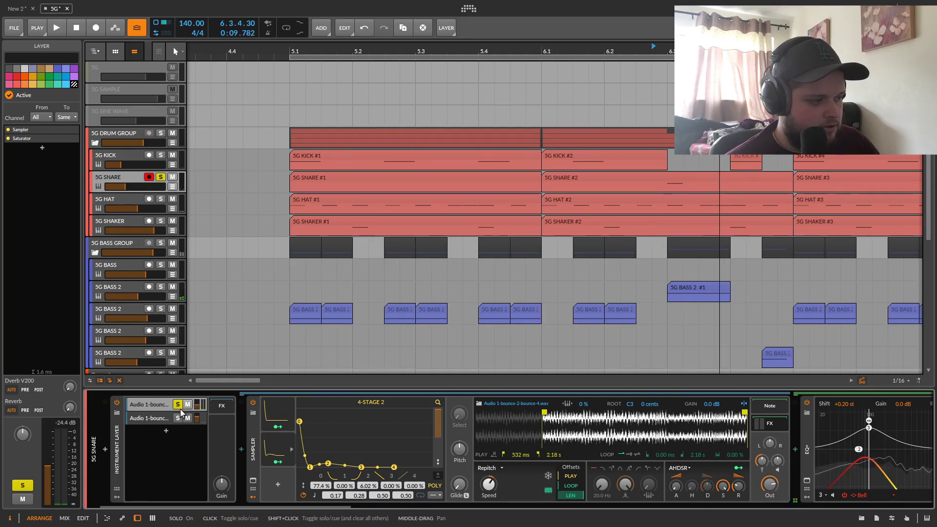
Unsolo the snare's first layer and show its Sampler's 4-Stage 1 envelope.
click(140, 410)
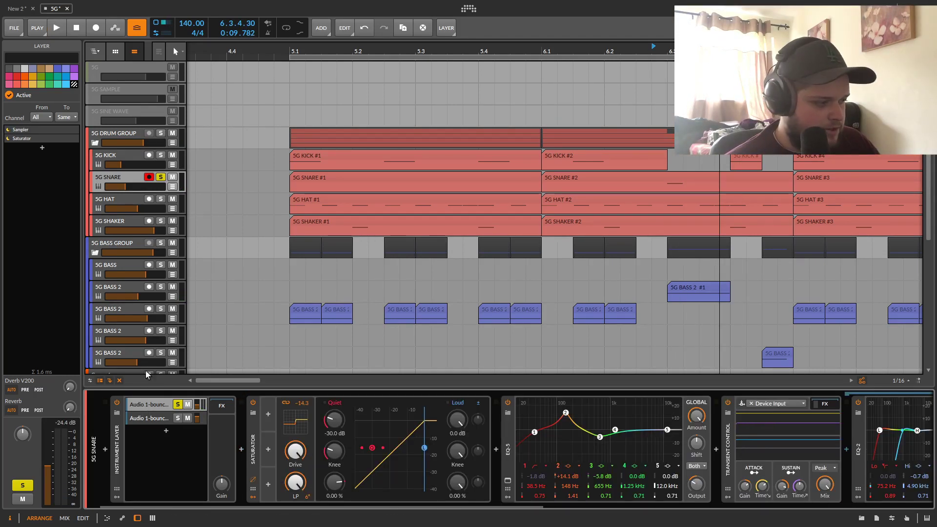
click(146, 404)
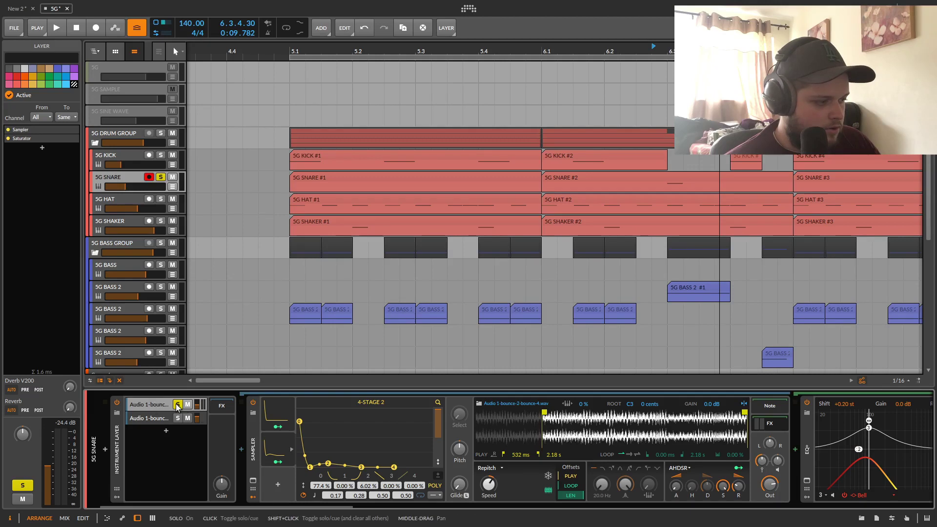
click(271, 403)
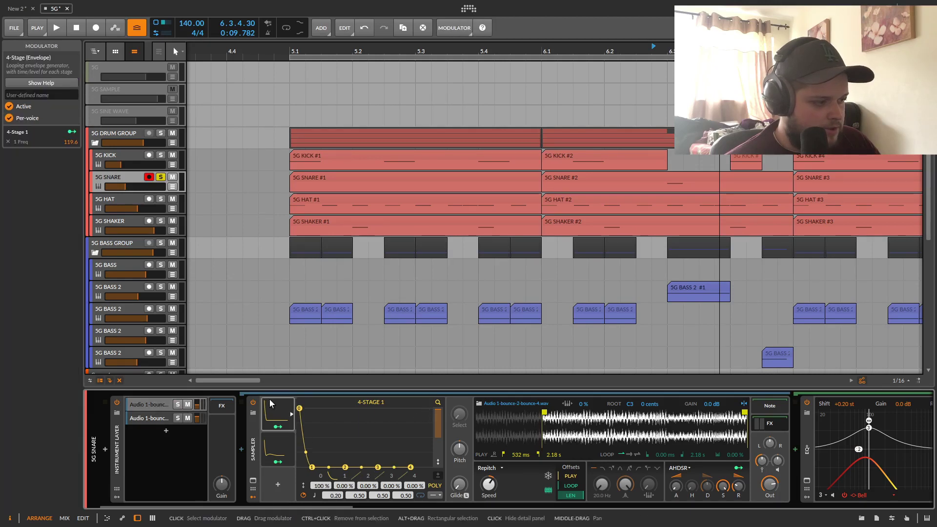
click(155, 402)
Expand the snare's first-layer Sampler and show the devices in its FX chain.
double_click(254, 445)
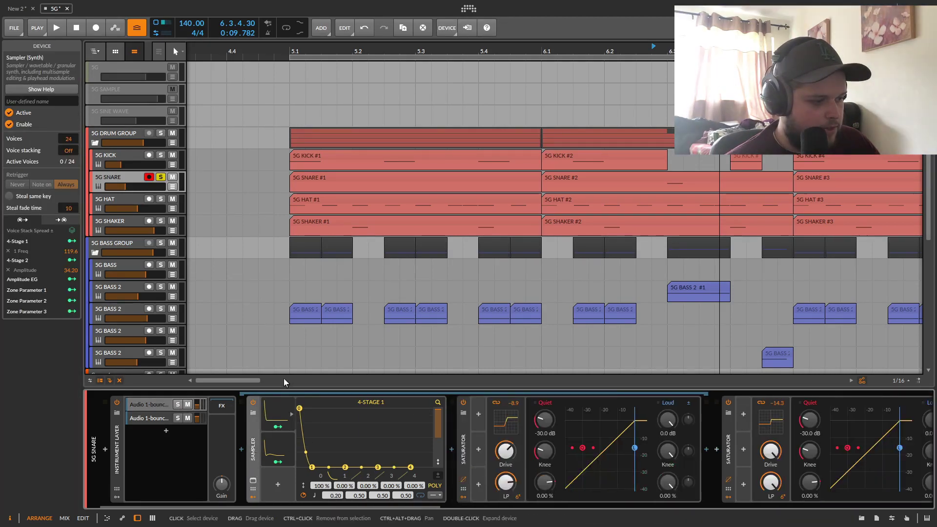
double_click(253, 445)
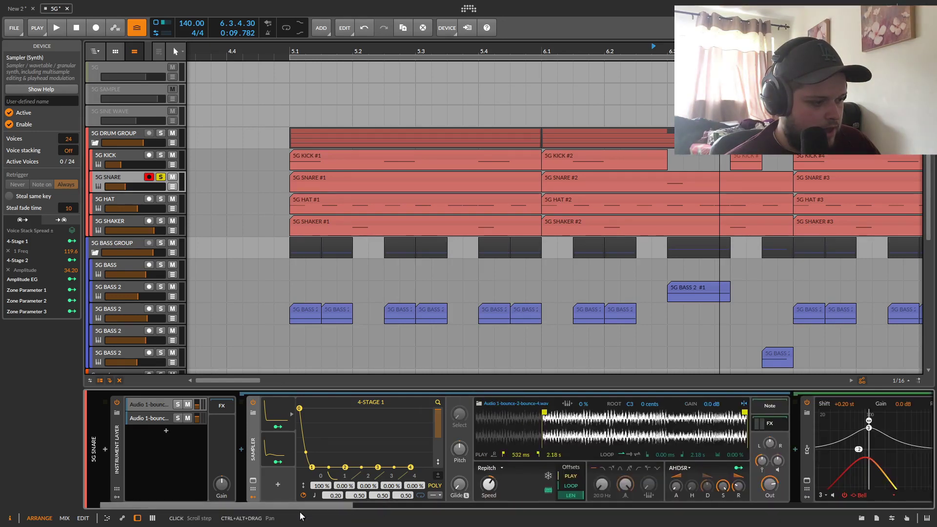
drag(336, 509, 444, 508)
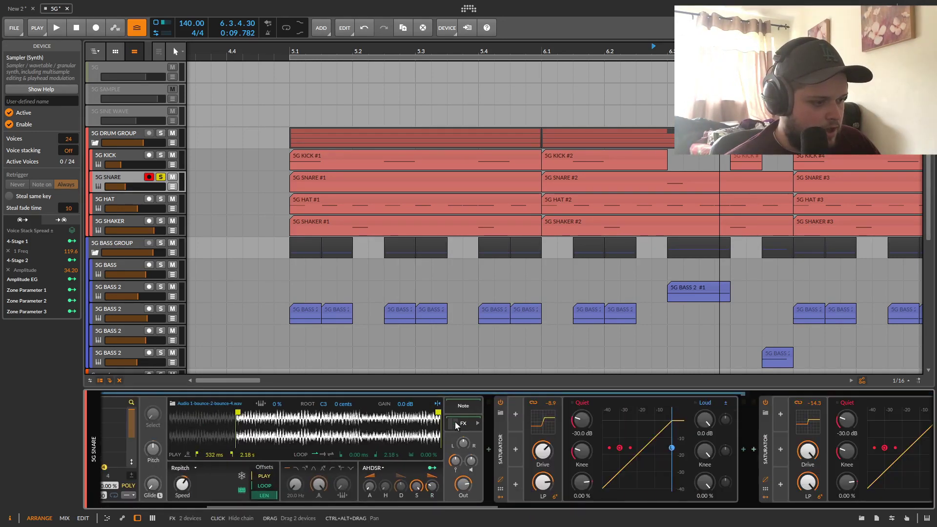
click(462, 426)
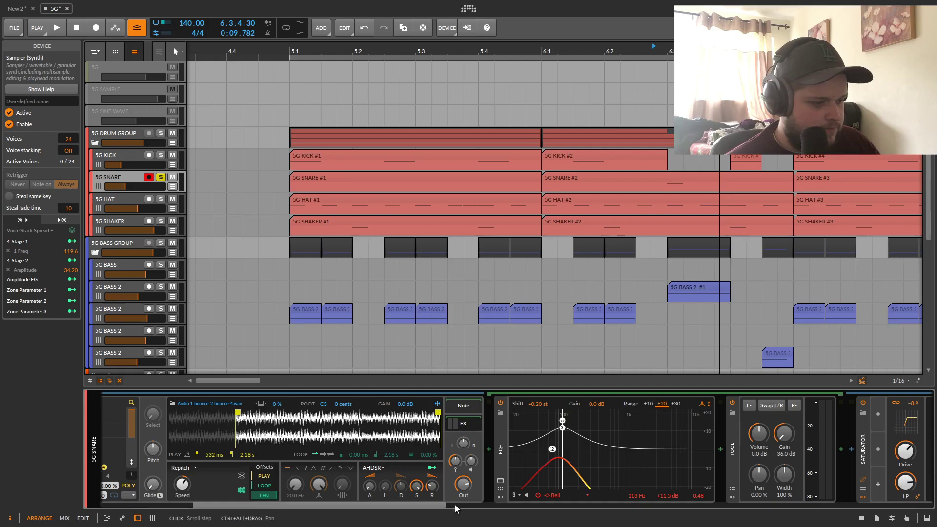
Play the snare and examine how the EQ+ in the Sampler's FX chain shapes the sound.
drag(429, 509, 510, 511)
key(space)
key(space)
key(space)
key(space)
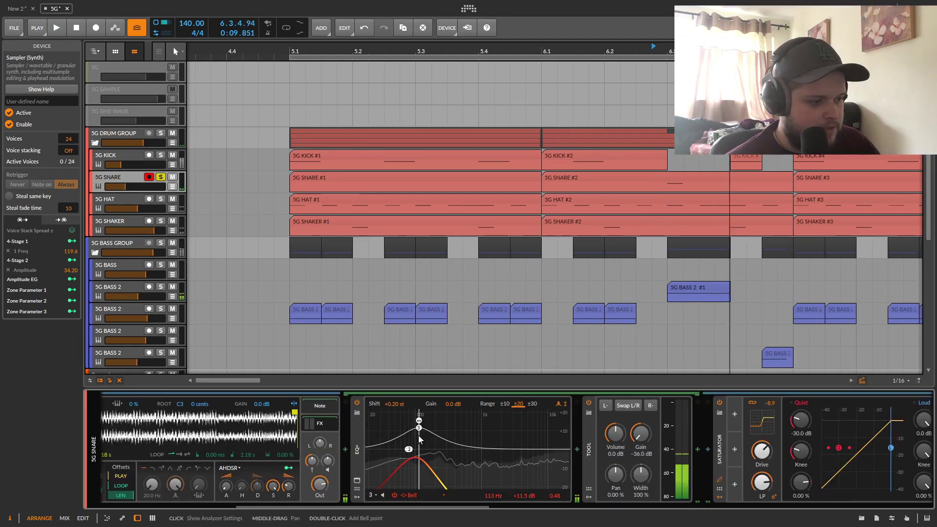
key(space)
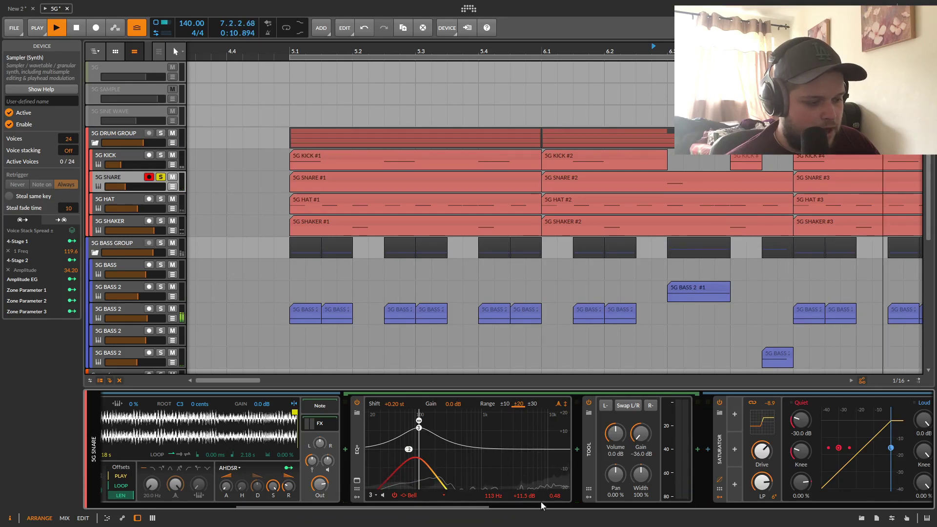
Play the snare and examine the volume and gain of the Tool device after the EQ+.
drag(480, 505, 519, 508)
key(space)
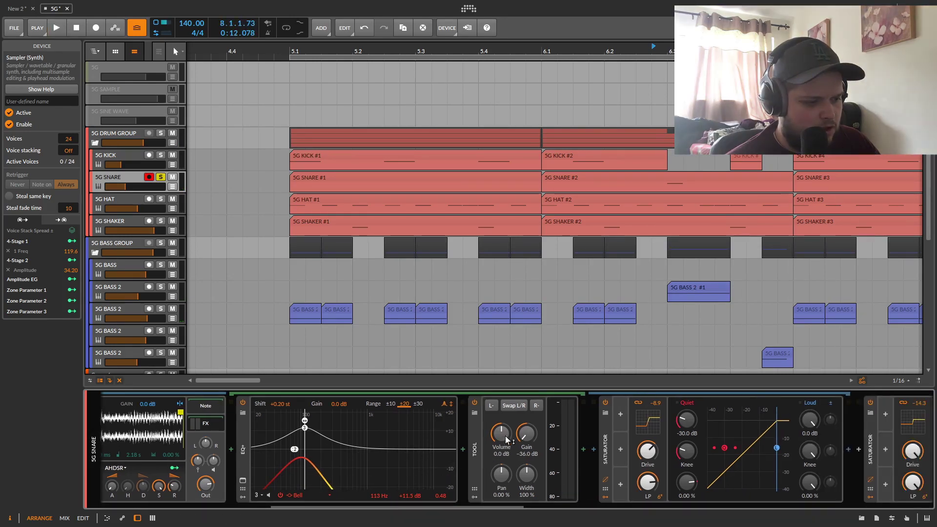
key(space)
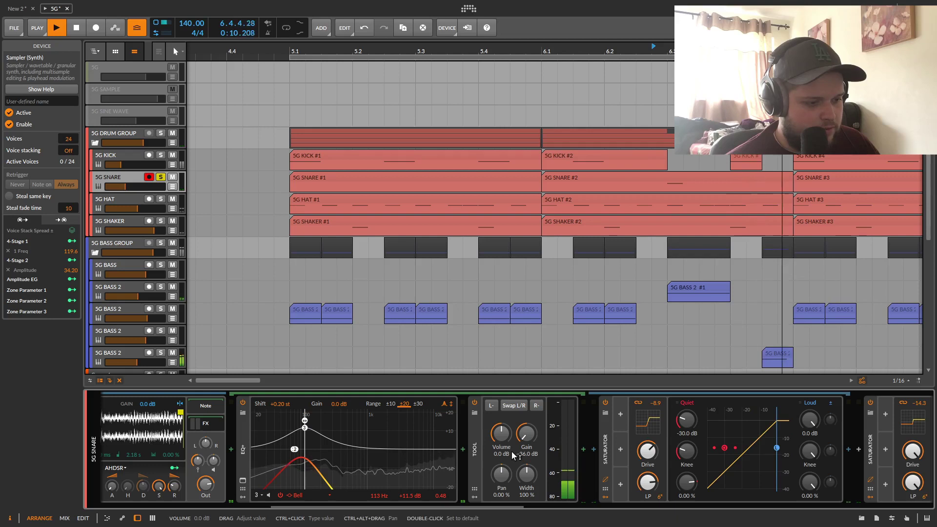
Play the snare with both Saturators switched off and back on to compare the sound.
key(space)
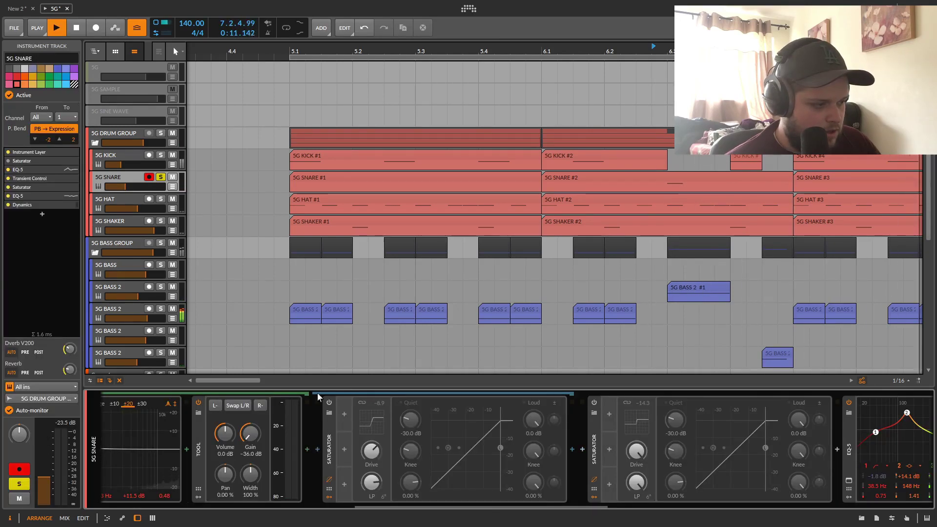
click(330, 402)
click(594, 403)
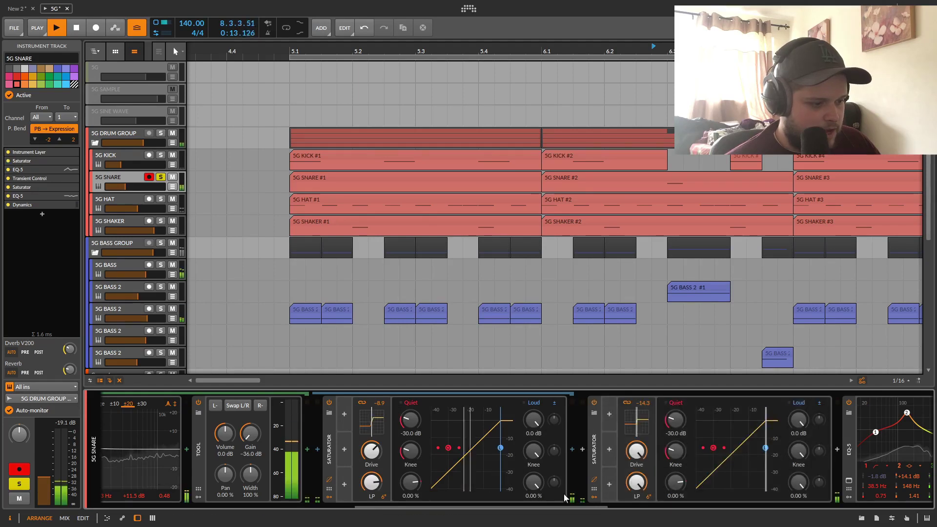
Play the snare and examine the EQ-5 curve after the Saturators.
drag(571, 507, 664, 508)
key(space)
key(space)
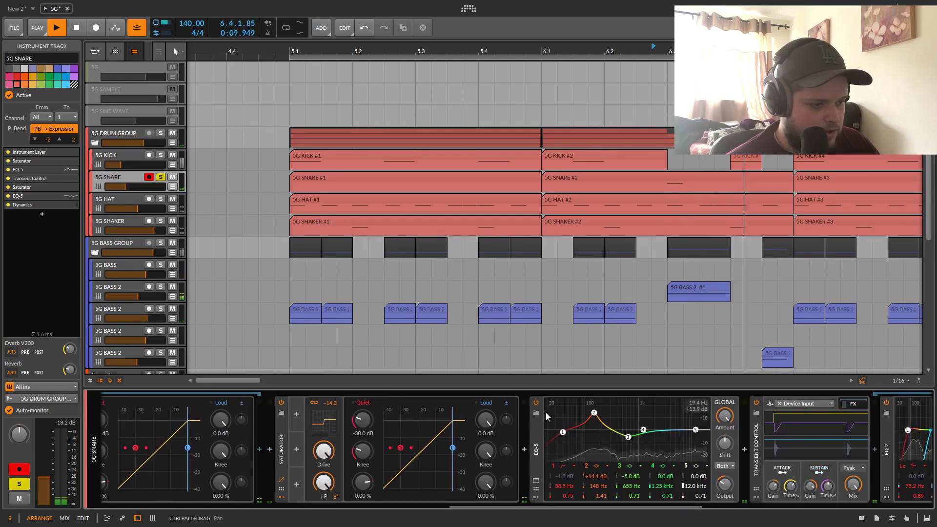
key(space)
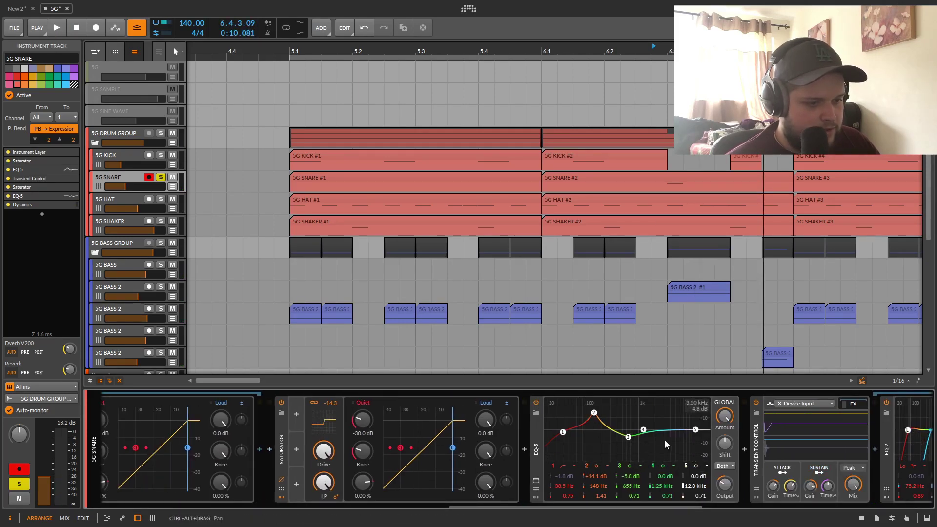
Play the snare and examine the attack and sustain shaping of the Transient Control device after the EQ-5.
drag(482, 506, 546, 510)
key(space)
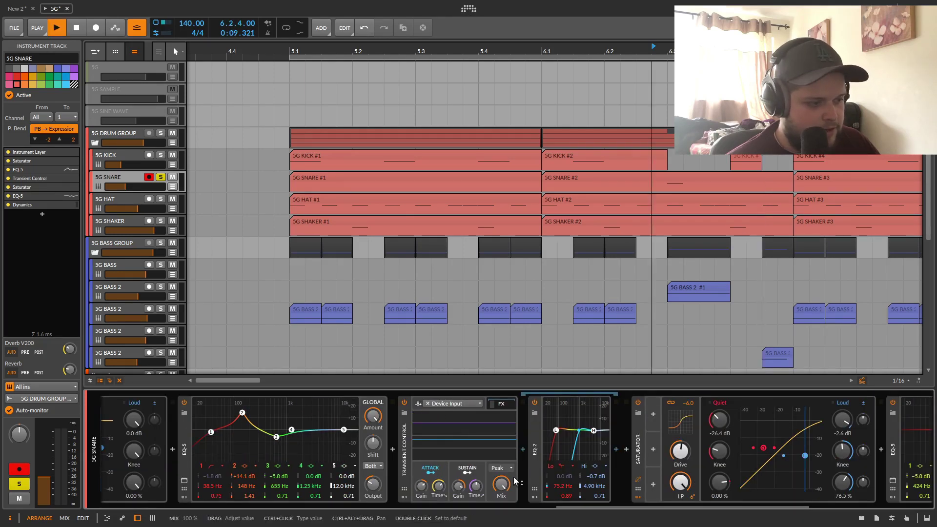
key(space)
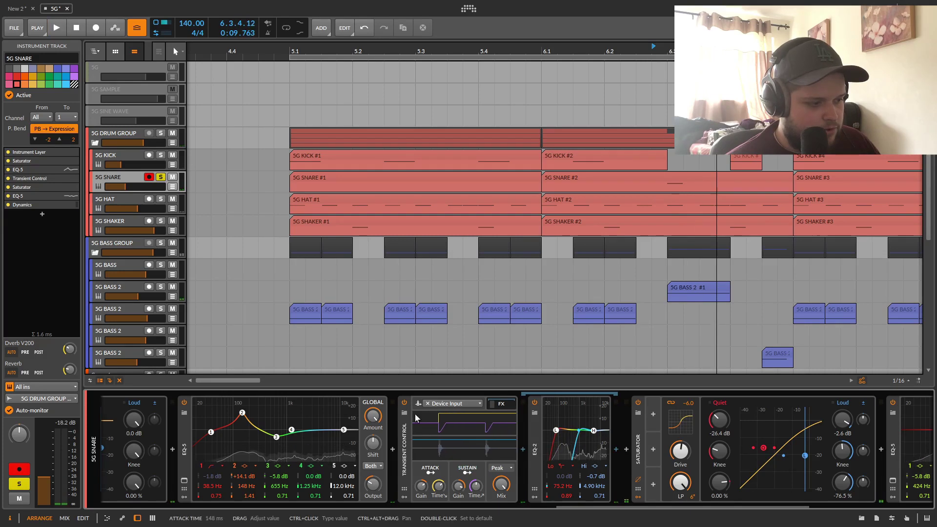
click(409, 456)
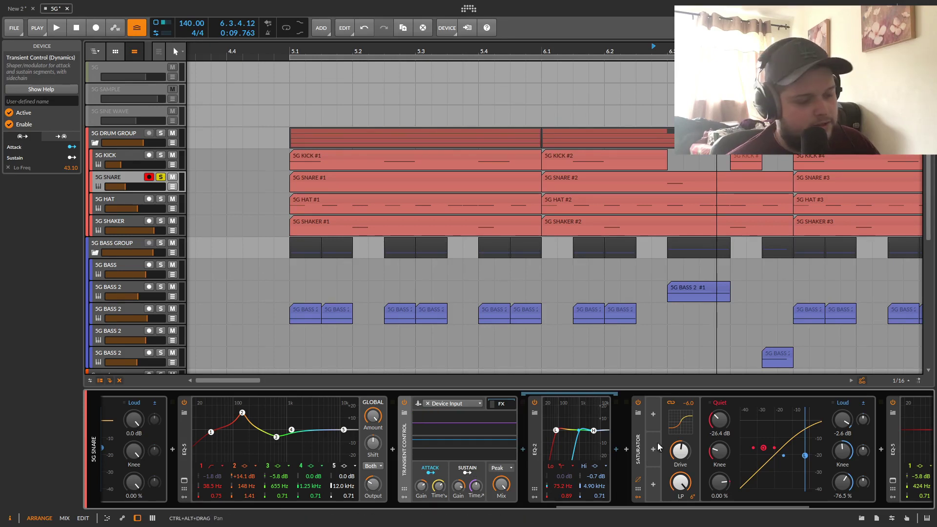
key(space)
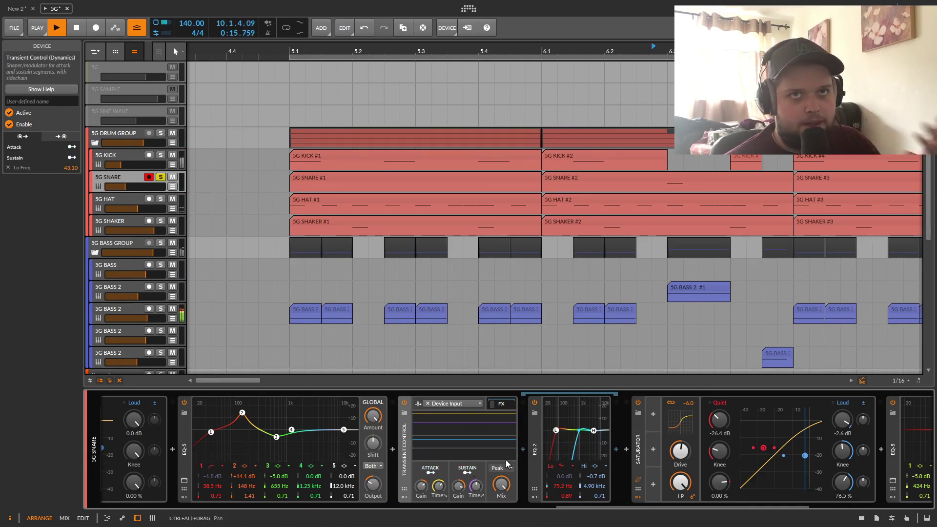
key(space)
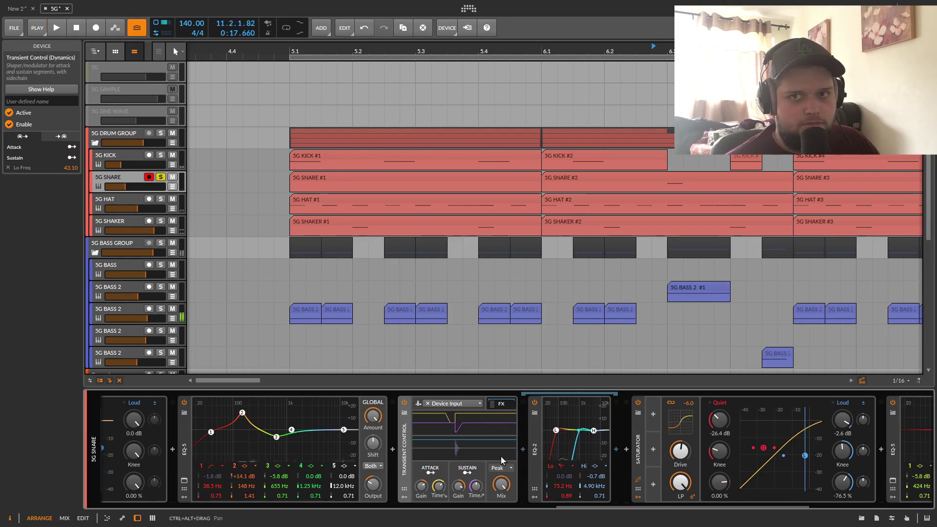
key(space)
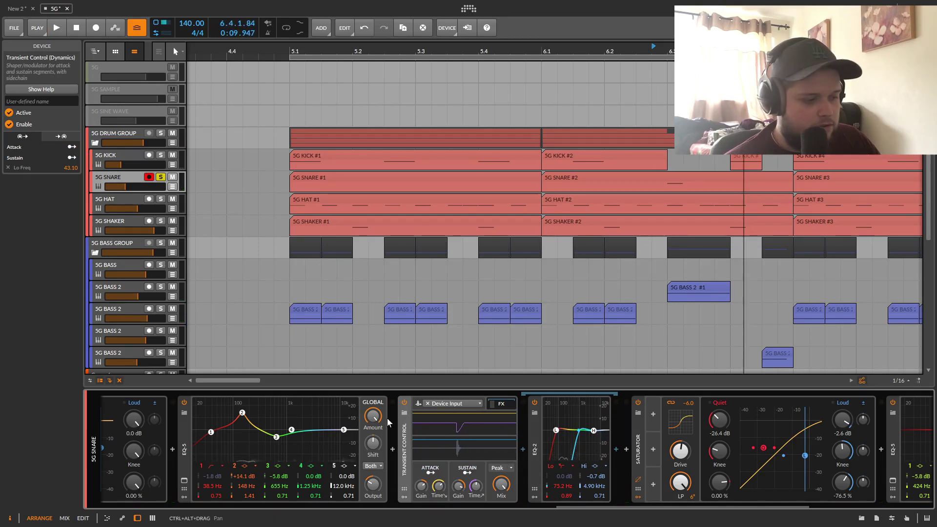
Play the snare with Transient Control switched off and back on to compare the sound.
click(403, 401)
key(space)
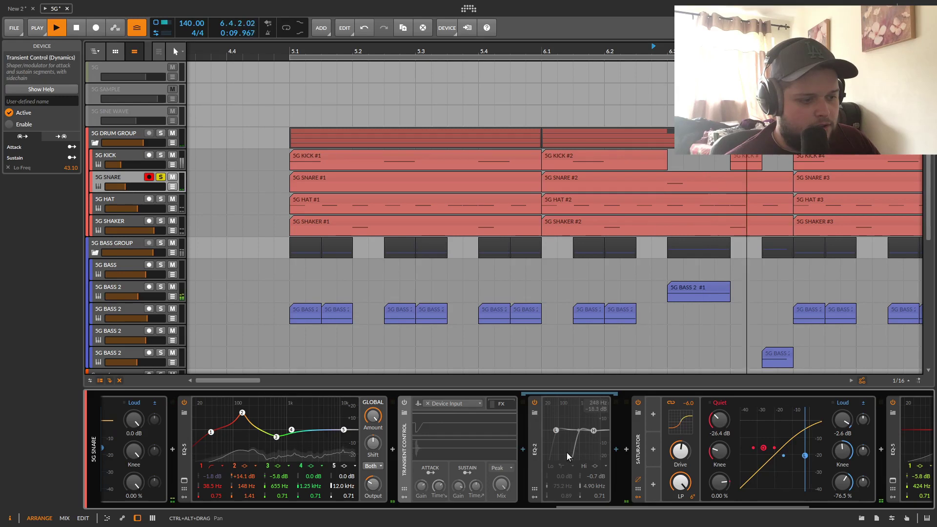
click(403, 401)
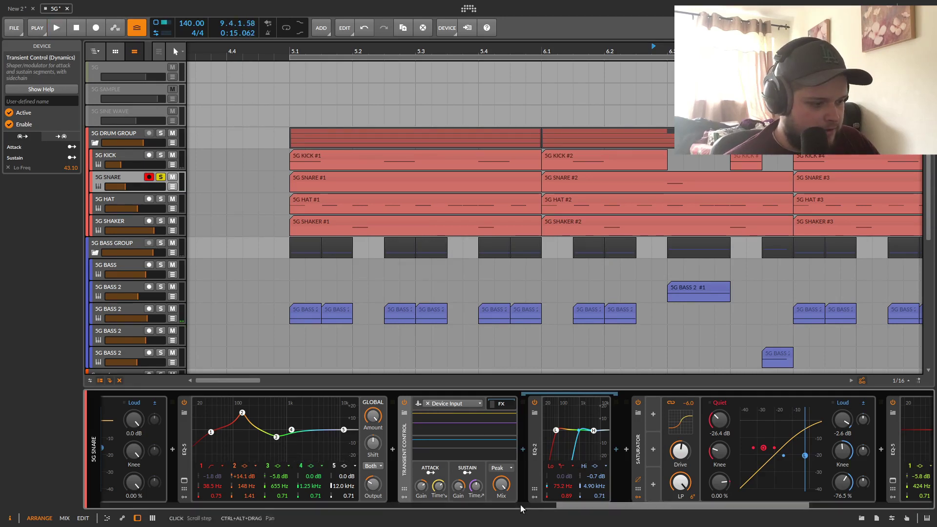
Play the snare with the Dynamics device at the end of its chain switched off and on to compare the sound.
drag(587, 505, 713, 515)
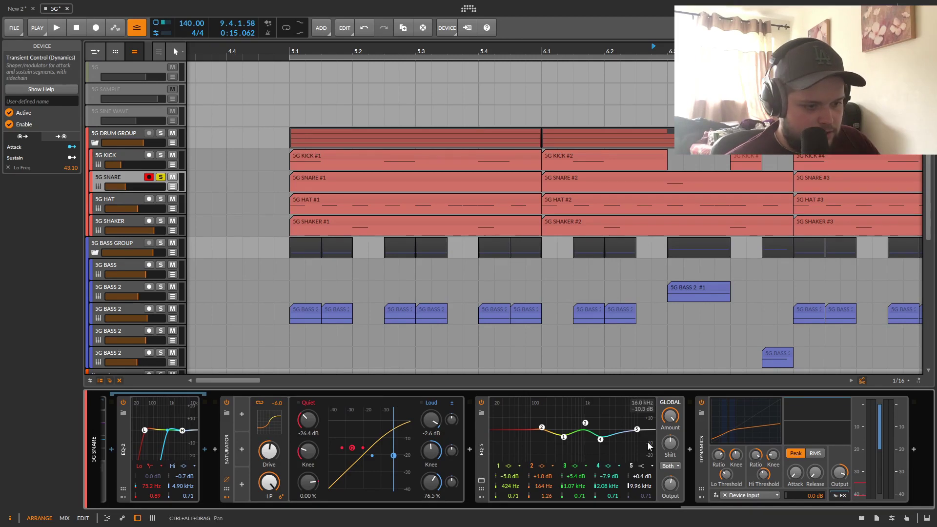
click(702, 405)
key(space)
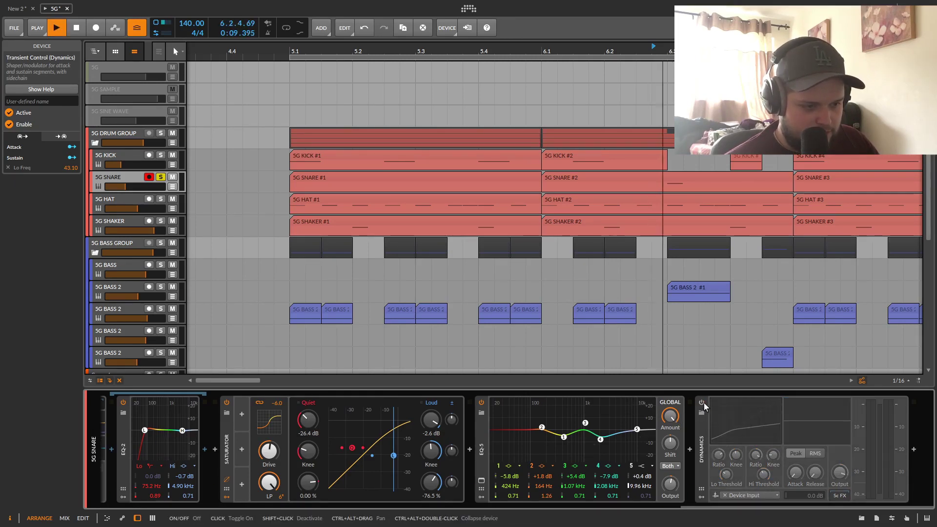
key(space)
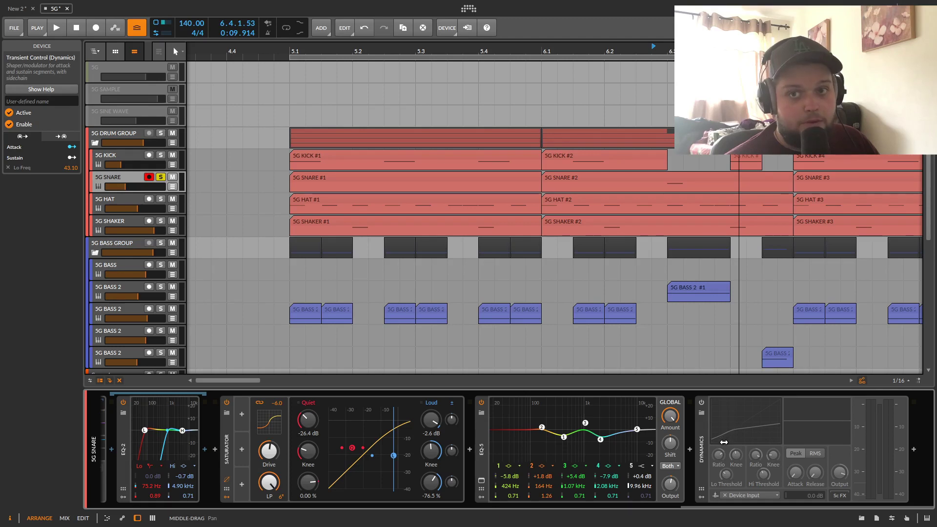
click(701, 403)
key(space)
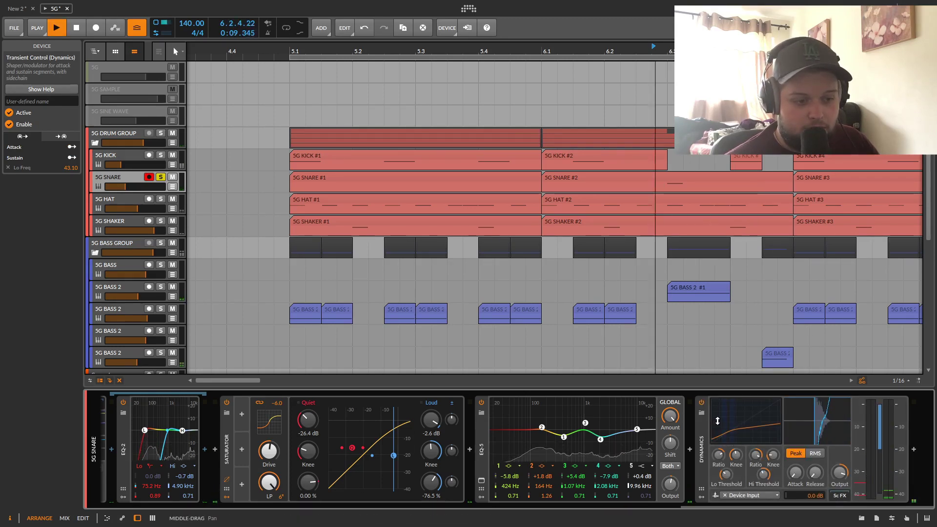
click(702, 403)
key(space)
key(space)
click(701, 402)
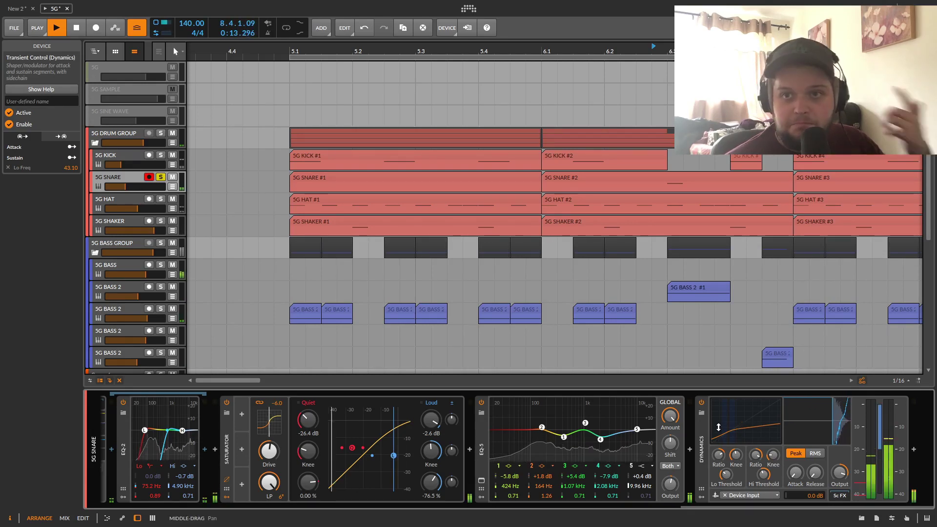
key(space)
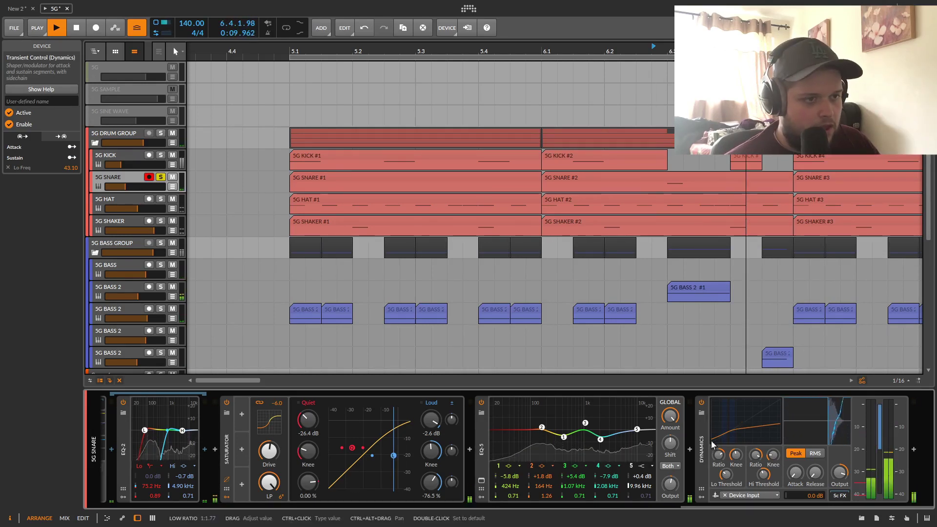
Solo the 5G HAT track instead of the snare, play it, and examine its Sampler's decay time and EQ+ curve.
drag(818, 505, 149, 324)
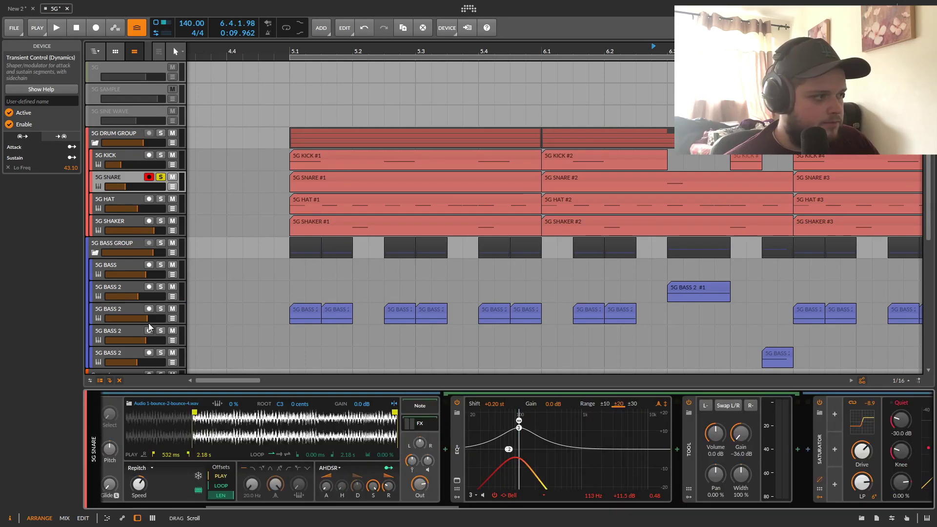
click(160, 185)
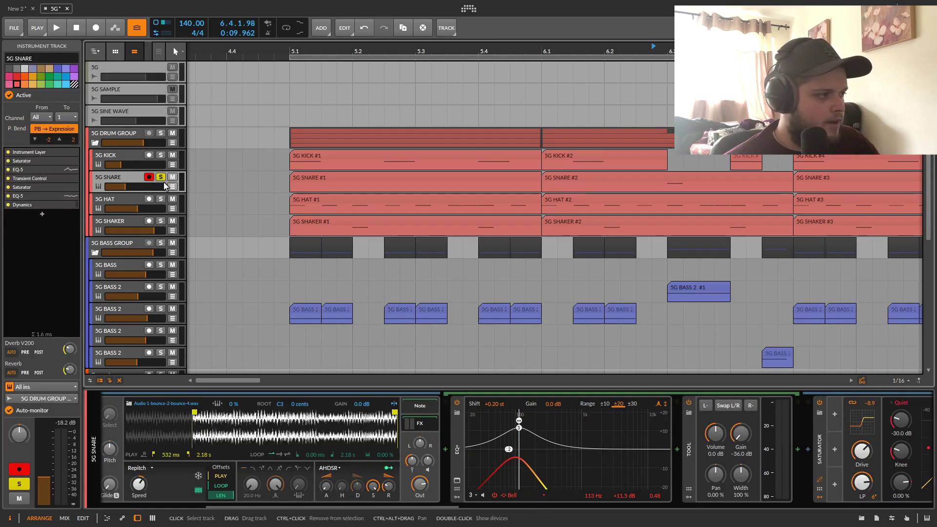
key(space)
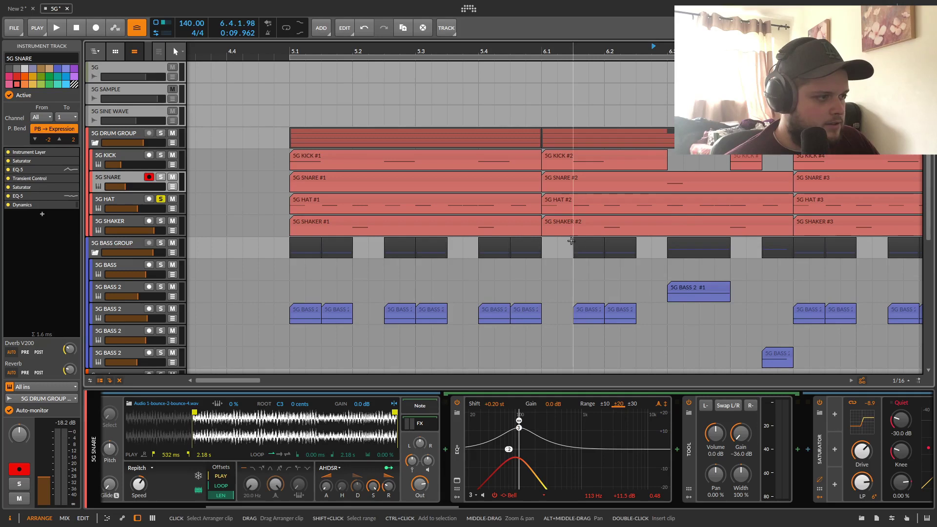
click(129, 197)
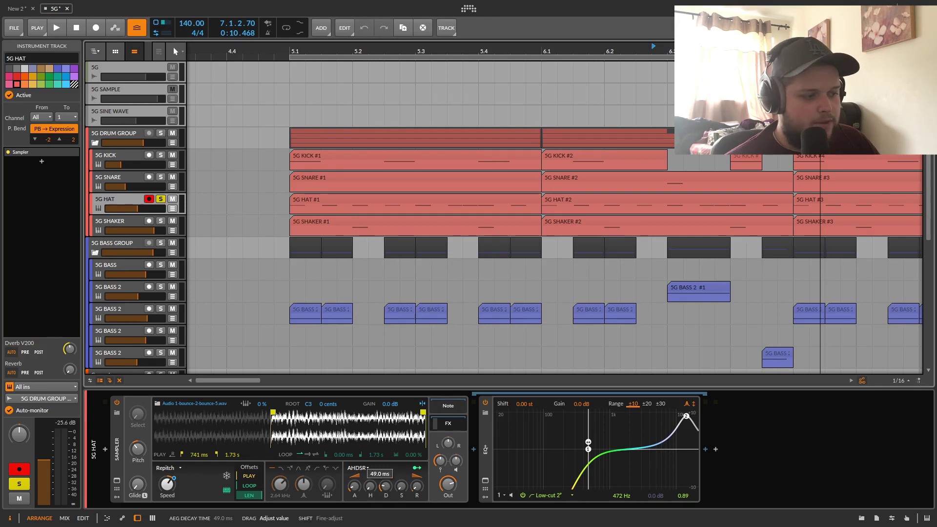
drag(386, 487, 386, 487)
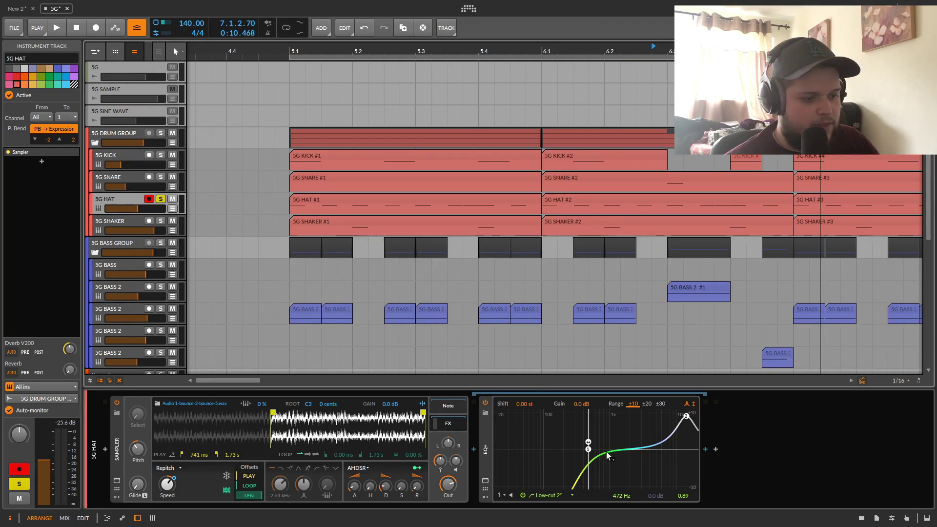
key(space)
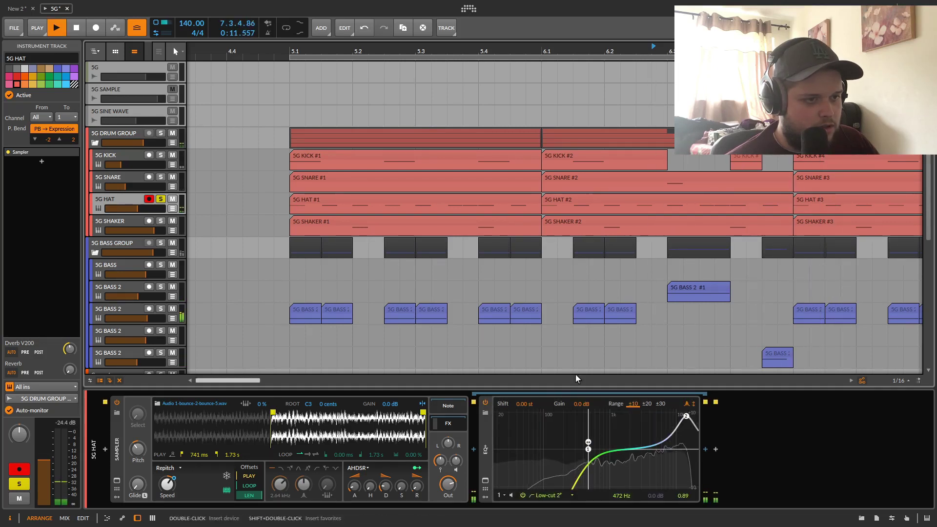
key(space)
Play the soloed hat from bar 6 and from bar 8 to hear its pattern and roll.
drag(778, 51, 490, 53)
key(space)
key(space)
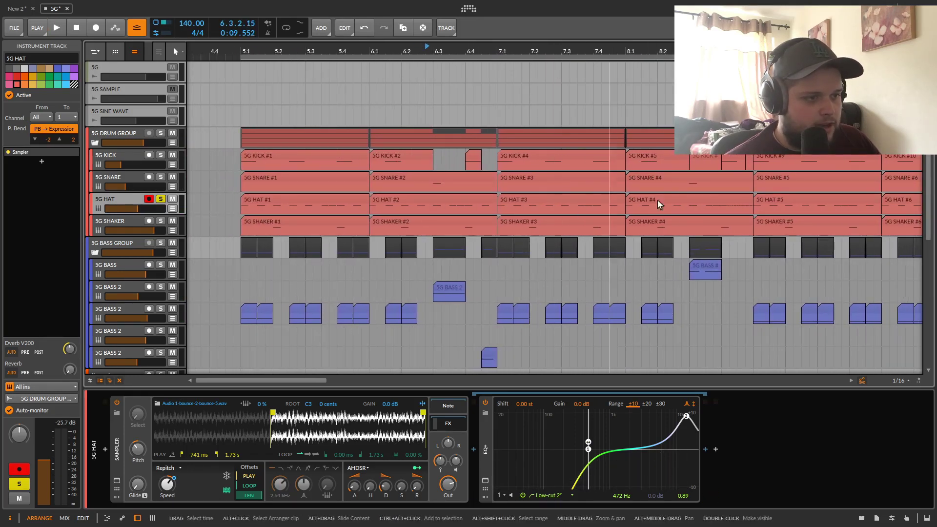
click(705, 51)
key(space)
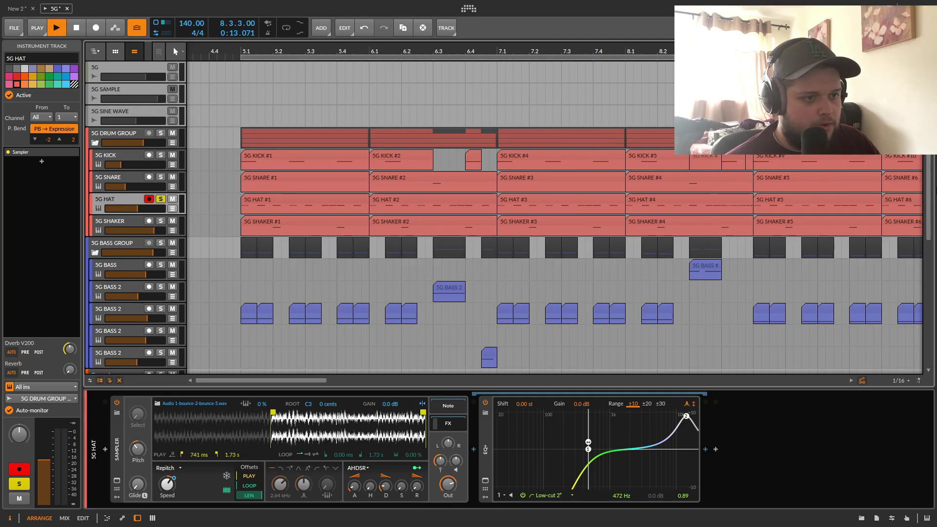
key(space)
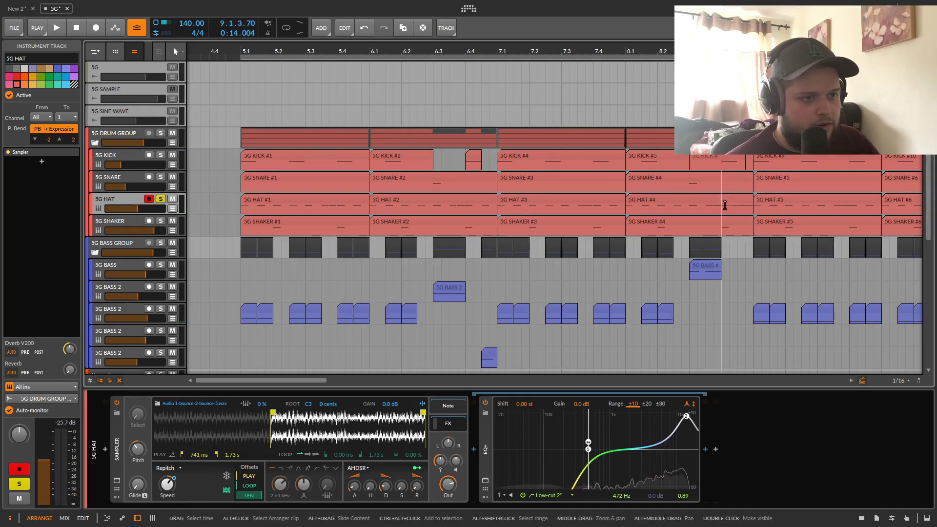
Open the 5G HAT #4 clip's notes and play it to examine the fast roll at its end.
double_click(736, 202)
key(space)
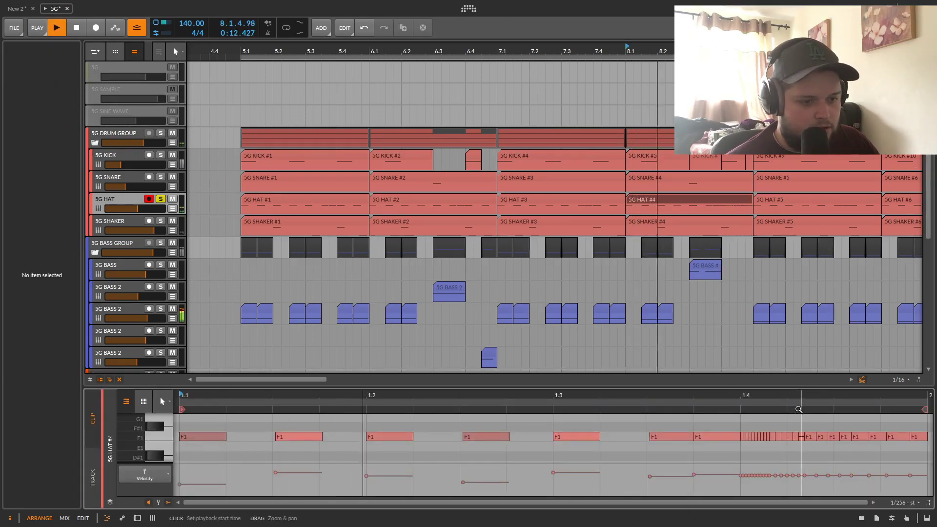
key(space)
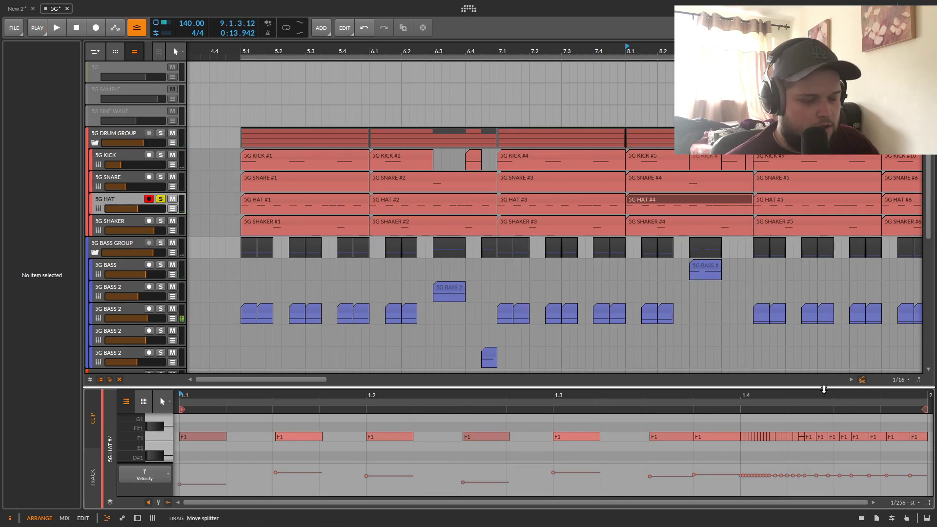
Solo the 5G SHAKER track instead of the hat, show its devices, and play it.
click(110, 234)
key(space)
key(space)
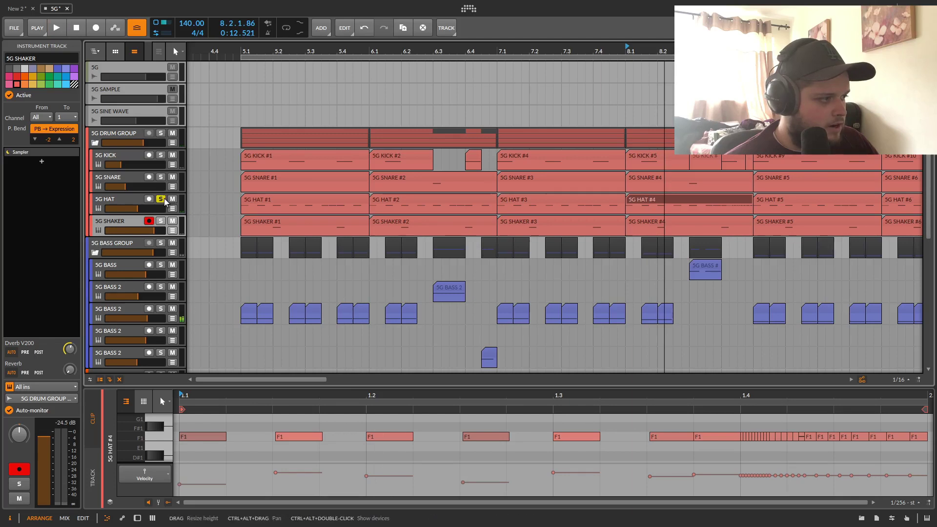
double_click(105, 227)
key(space)
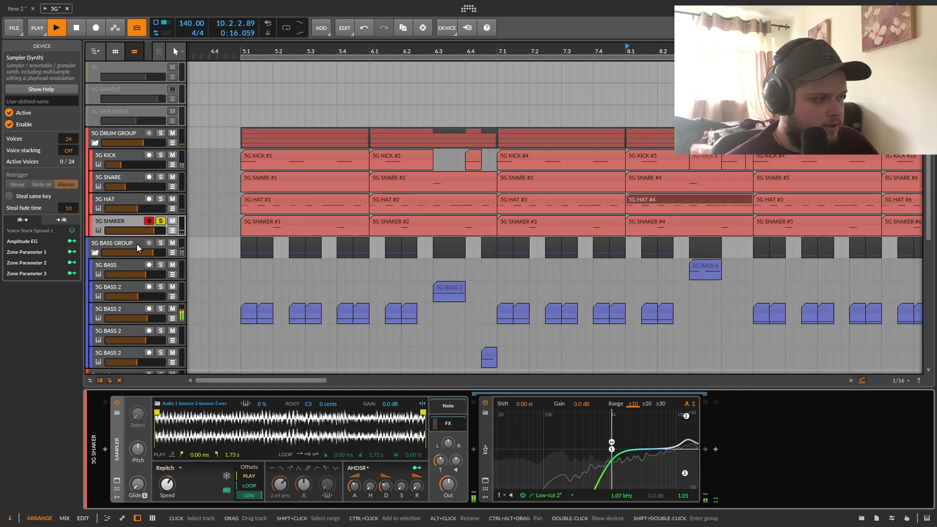
key(space)
Replay the soloed shaker and examine the pitch setting of its Sampler.
click(113, 198)
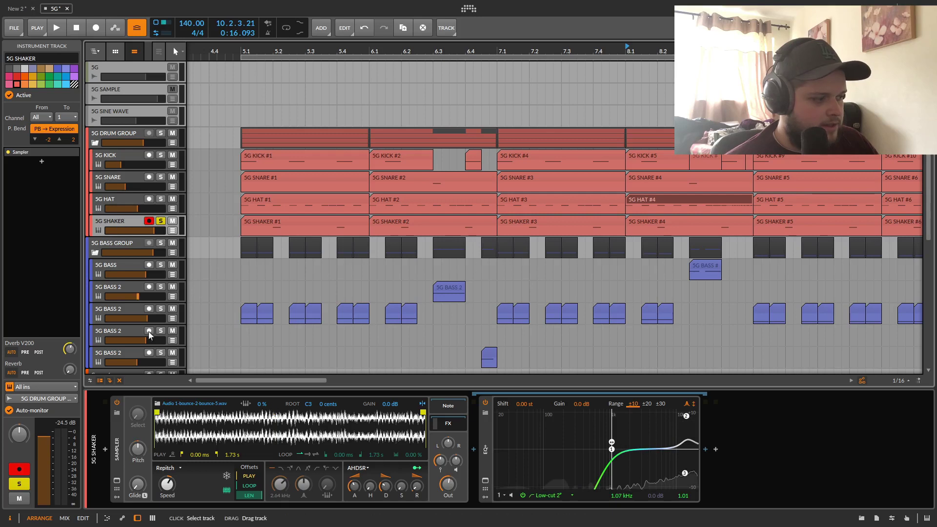
click(117, 221)
key(space)
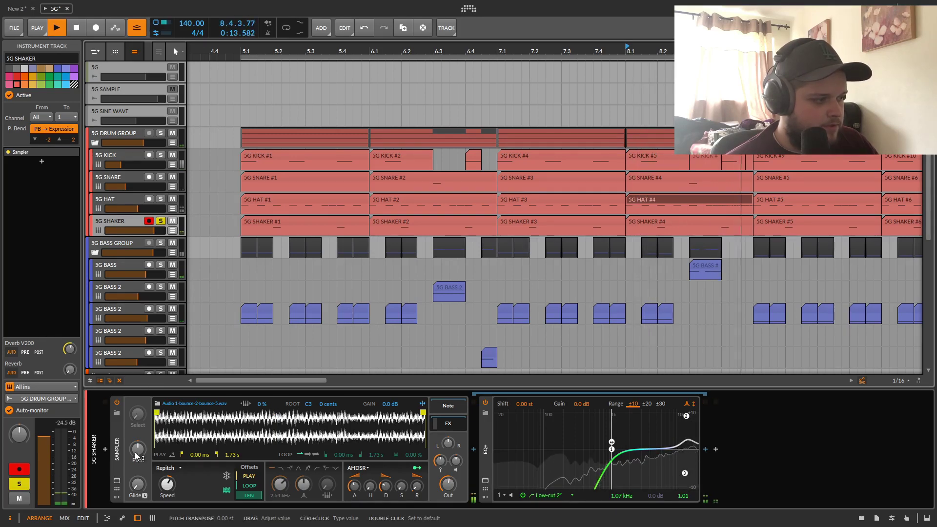
key(space)
Unsolo the shaker, set the 5G HAT Sampler's pitch to about +0.56 st, and play the result.
click(161, 222)
click(117, 207)
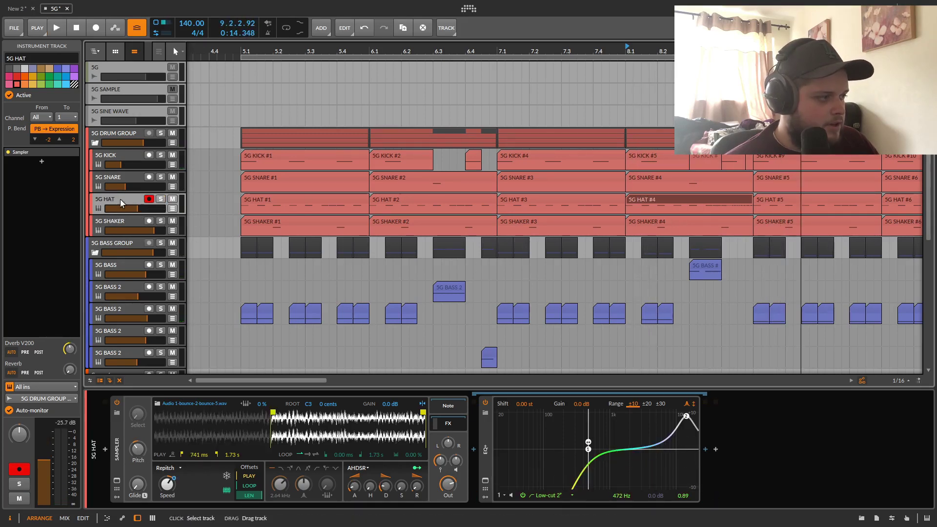
drag(139, 459, 139, 430)
key(space)
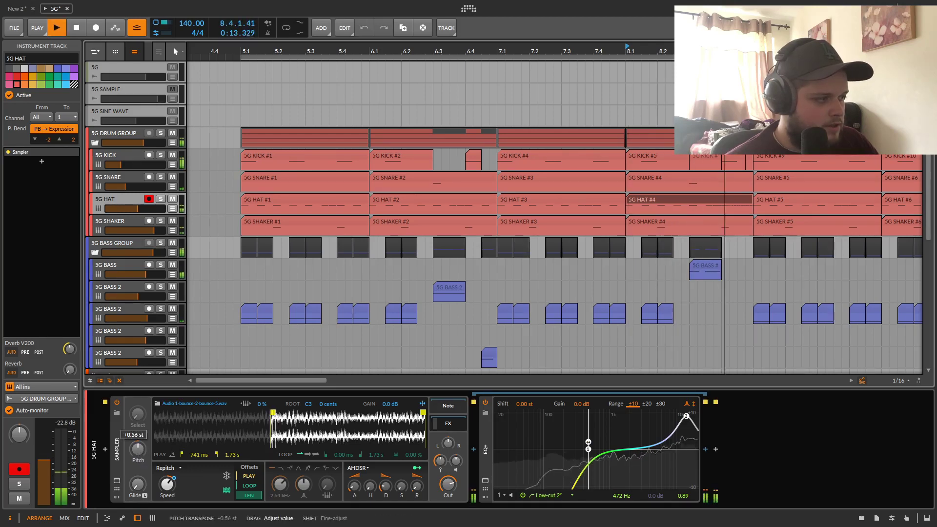
Solo the 5G HAT track and play it while lowering its Sampler's pitch to about -19.54 st.
drag(138, 449, 137, 485)
click(160, 199)
key(space)
key(space)
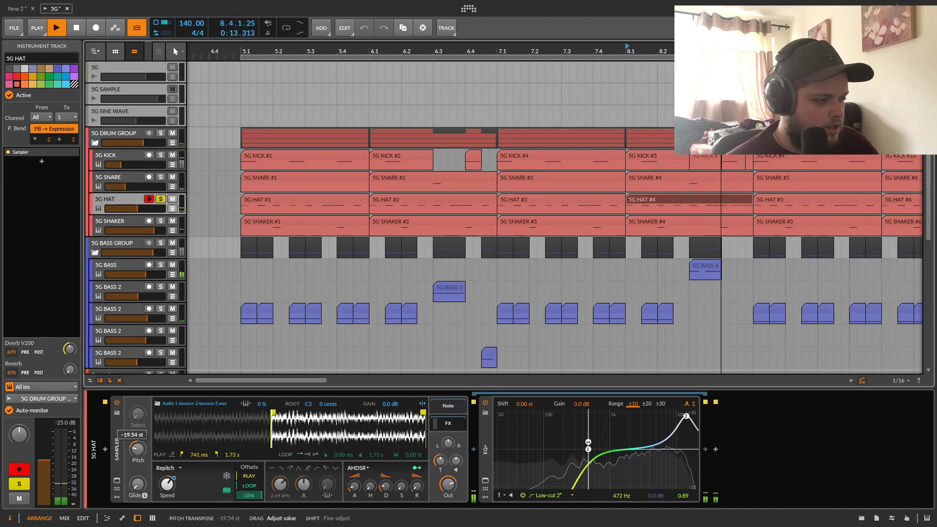
drag(138, 449, 138, 483)
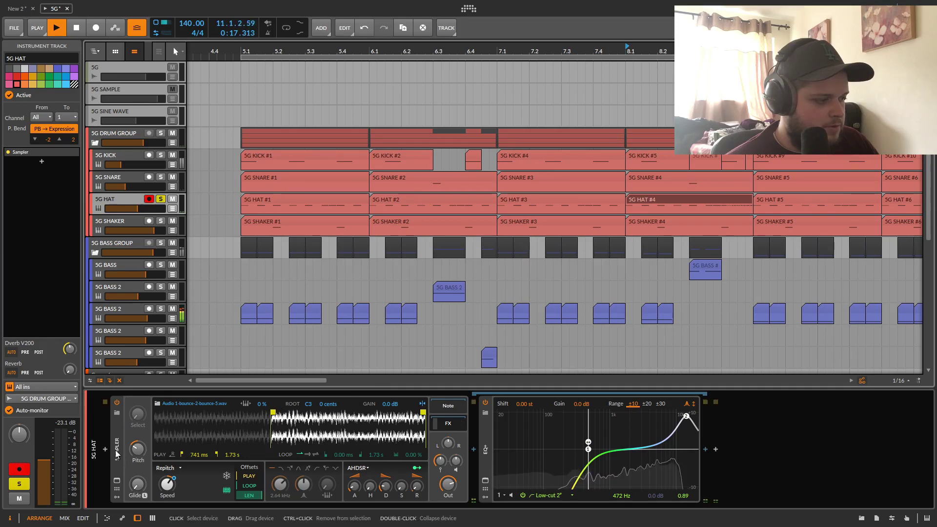
Move the hat sample's play start to 40.2 ms during playback, and unsolo the 5G HAT track.
mouse_move(274, 419)
mouse_down()
mouse_move(186, 424)
mouse_move(331, 424)
mouse_move(291, 411)
mouse_move(232, 424)
mouse_move(298, 424)
mouse_move(160, 433)
mouse_up()
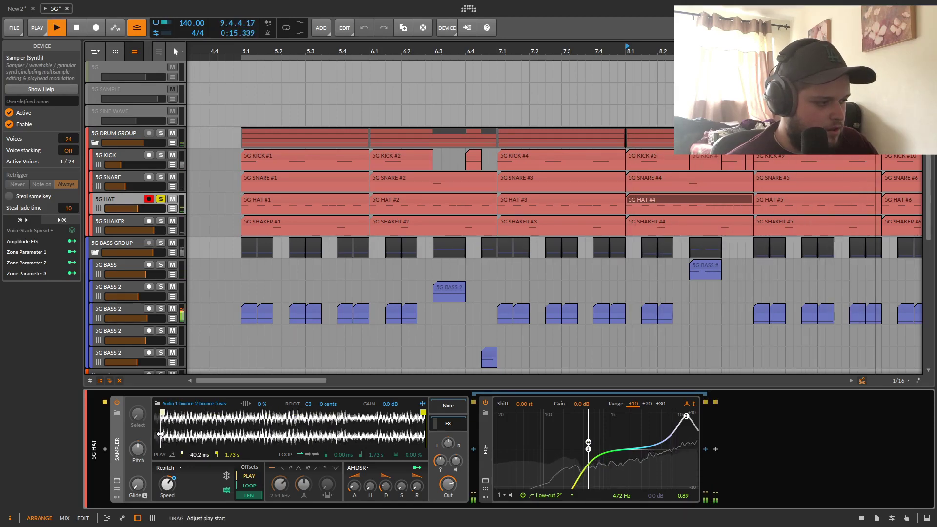
key(space)
click(161, 199)
scroll(198, 204, down, 2)
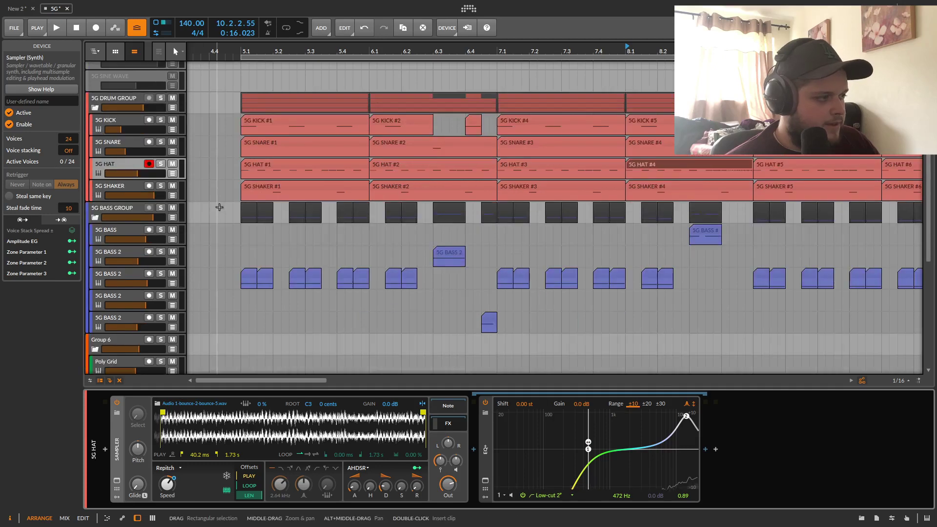
Solo the third track in the 5G BASS GROUP and play it from bar 5.1.
click(118, 215)
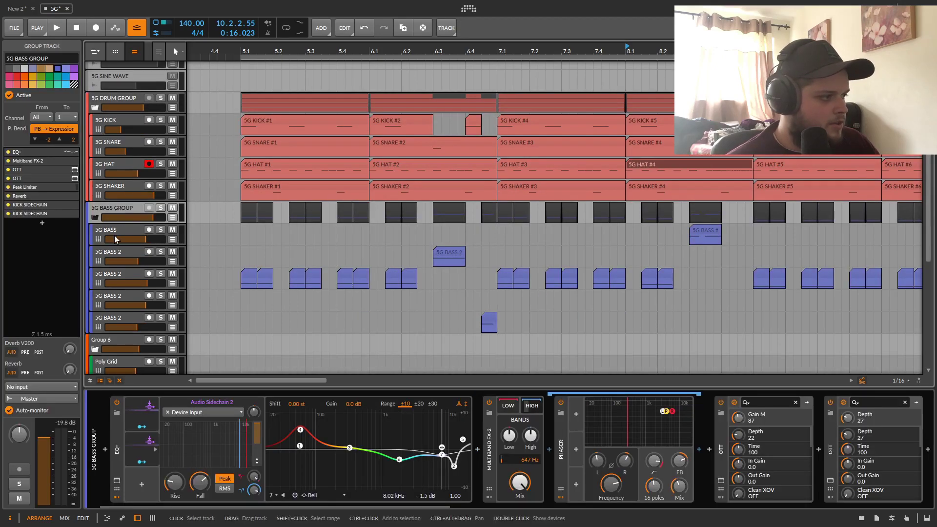
click(124, 277)
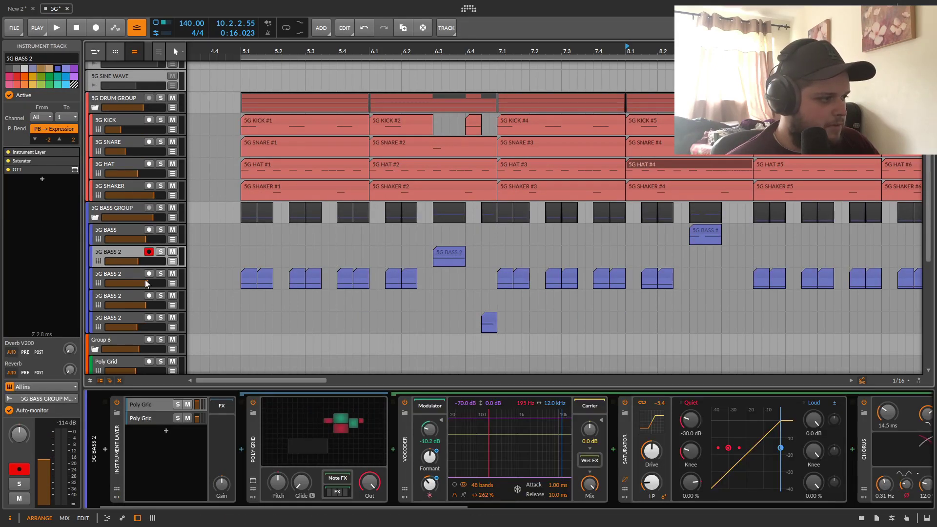
click(161, 274)
key(space)
click(241, 53)
click(242, 52)
key(space)
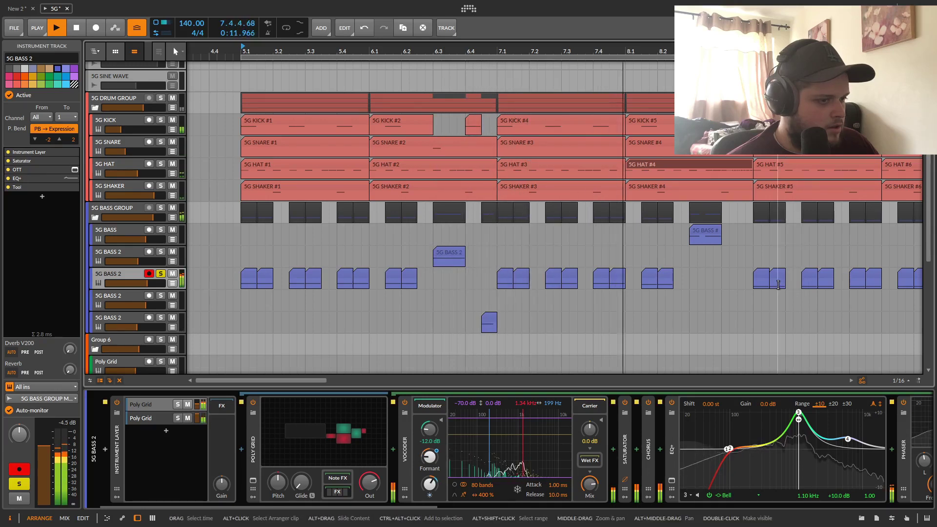
key(space)
Open the first Poly Grid in the Instrument Layer of the soloed bass track.
click(107, 209)
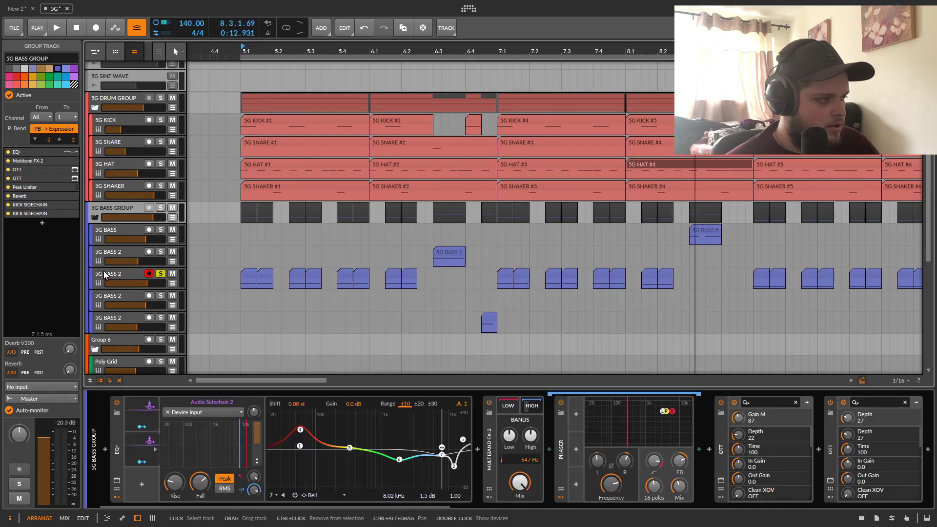
click(103, 275)
click(336, 439)
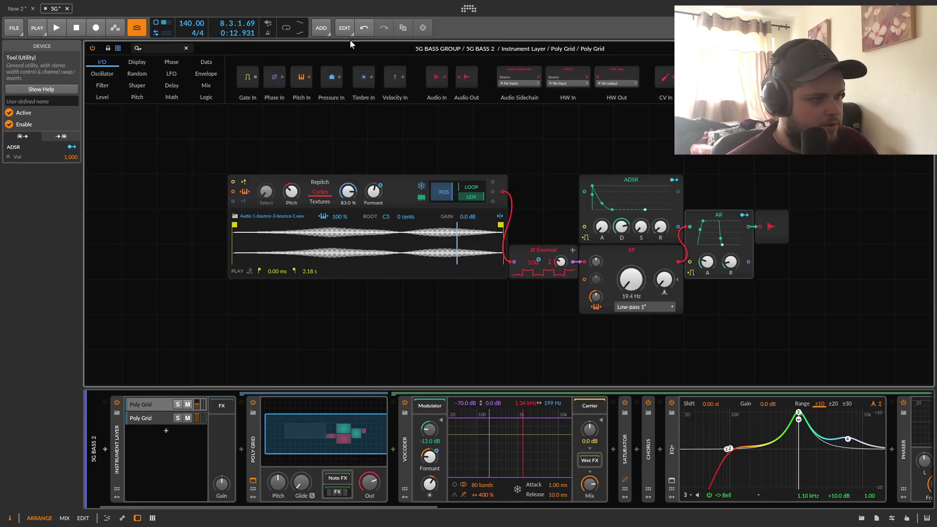
mouse_move(366, 243)
mouse_down()
mouse_move(366, 341)
mouse_move(366, 243)
mouse_up()
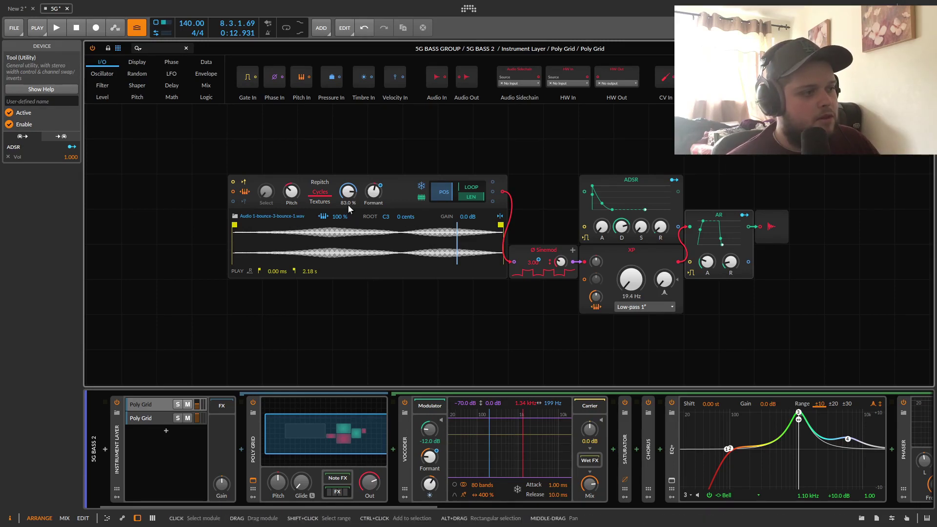
Play the soloed bass while lowering the grid sampler's Formant, and replay it while trying out the sample start.
key(space)
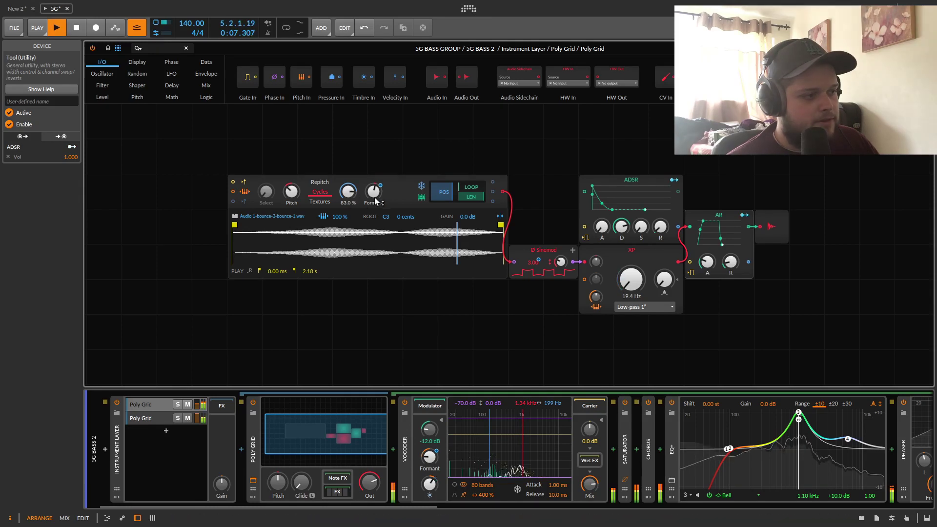
drag(369, 198, 369, 236)
key(space)
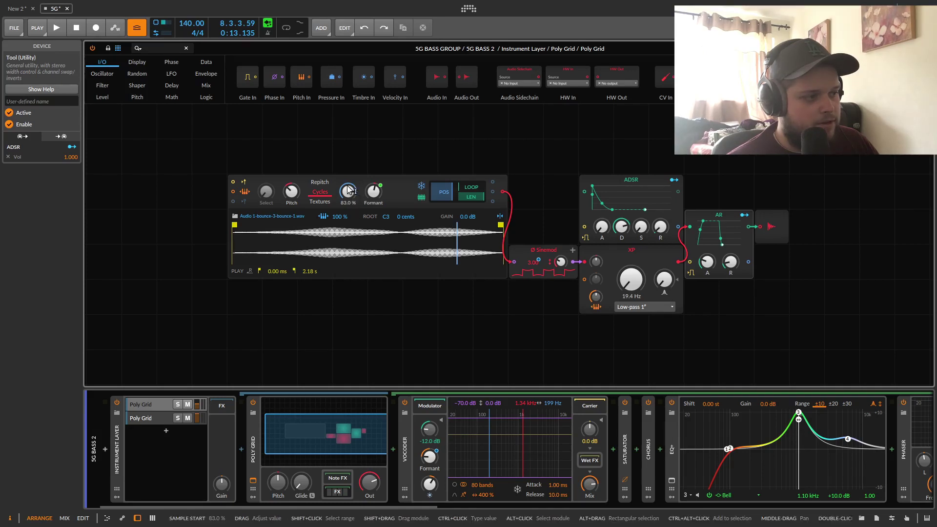
mouse_move(348, 192)
mouse_down()
mouse_move(348, 229)
mouse_move(348, 191)
mouse_up()
key(space)
key(space)
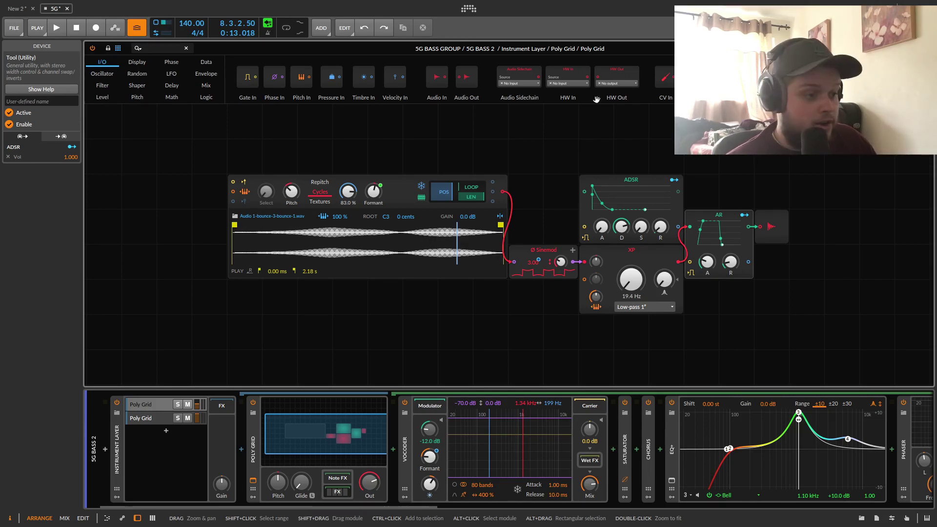
Play the bass twice while examining the Sinemod module and the low-pass XP filter in the Poly Grid.
click(558, 250)
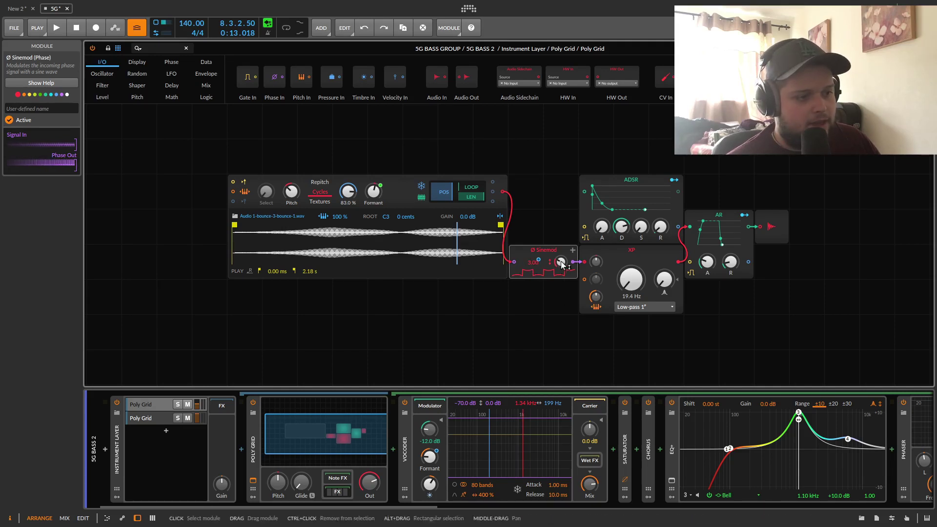
key(space)
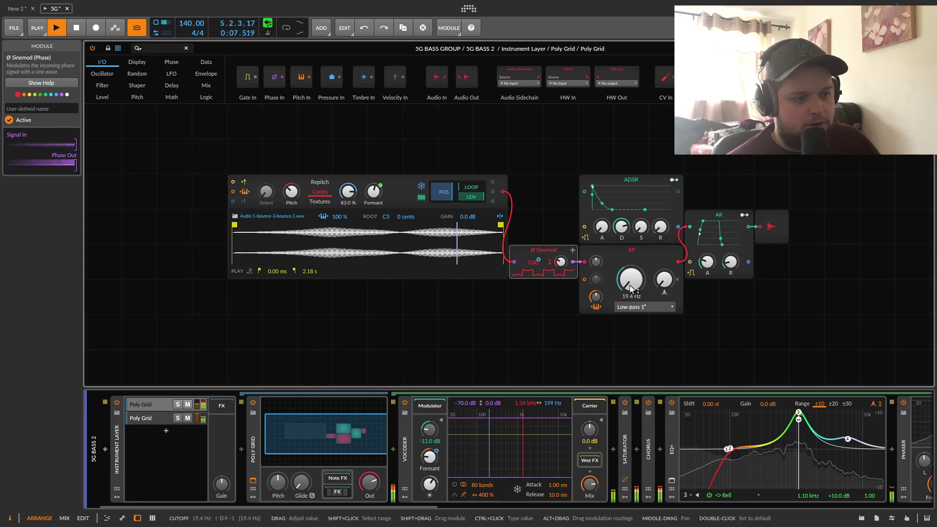
key(space)
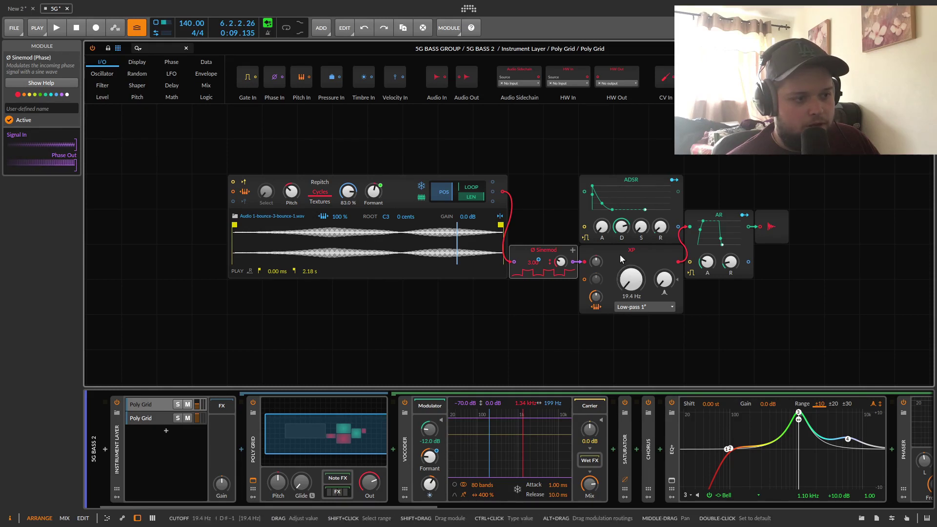
key(space)
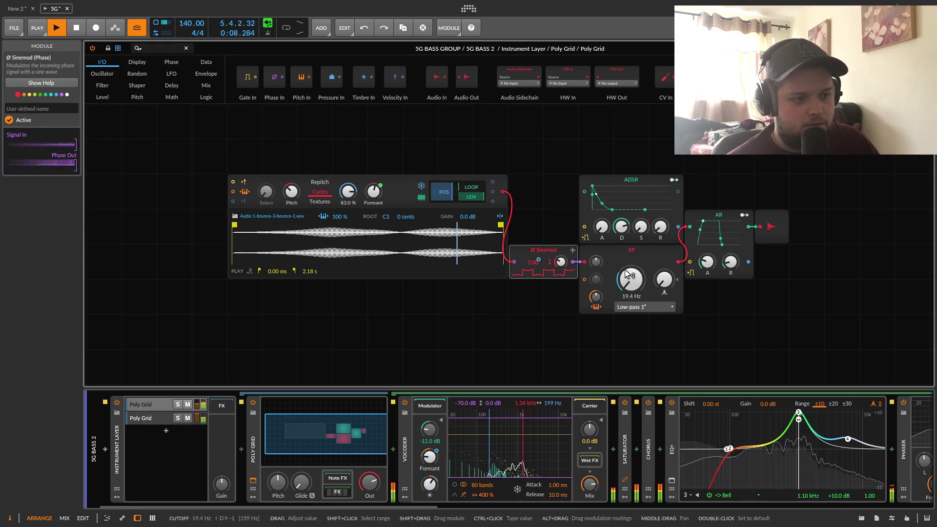
key(space)
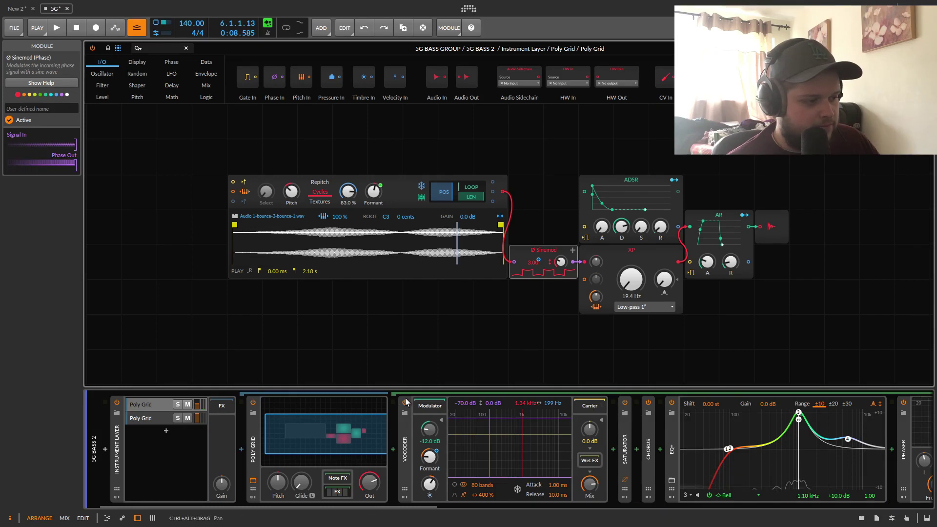
Bypass the effects from Vocoder to EQ+ on the soloed bass, play it, and re-enable them.
click(405, 436)
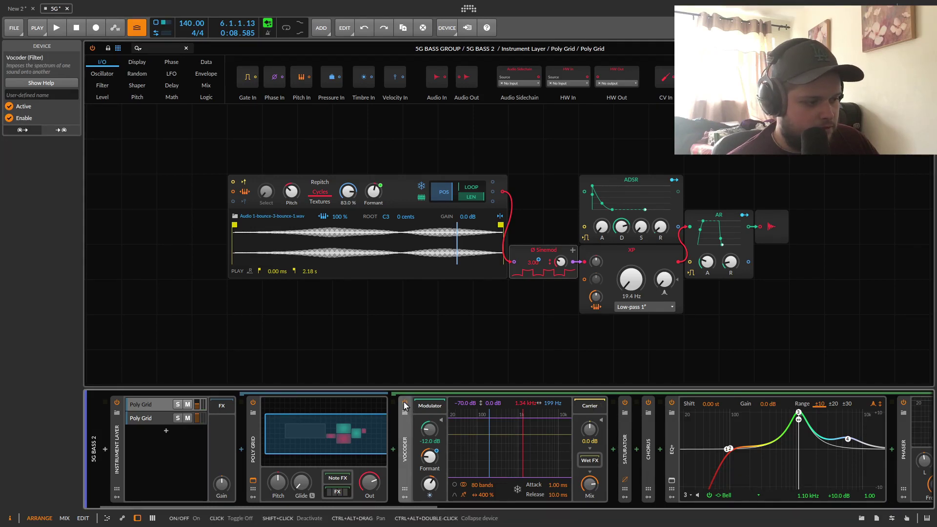
click(404, 402)
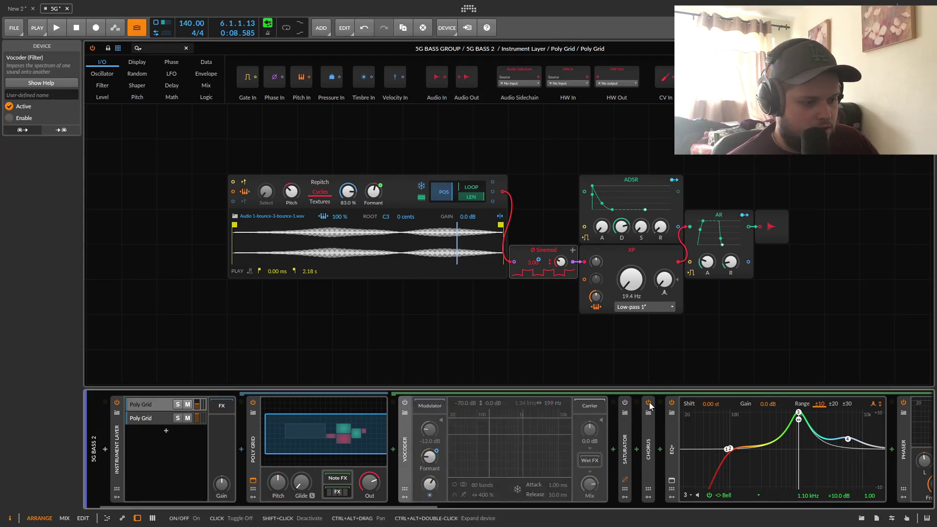
click(672, 404)
key(space)
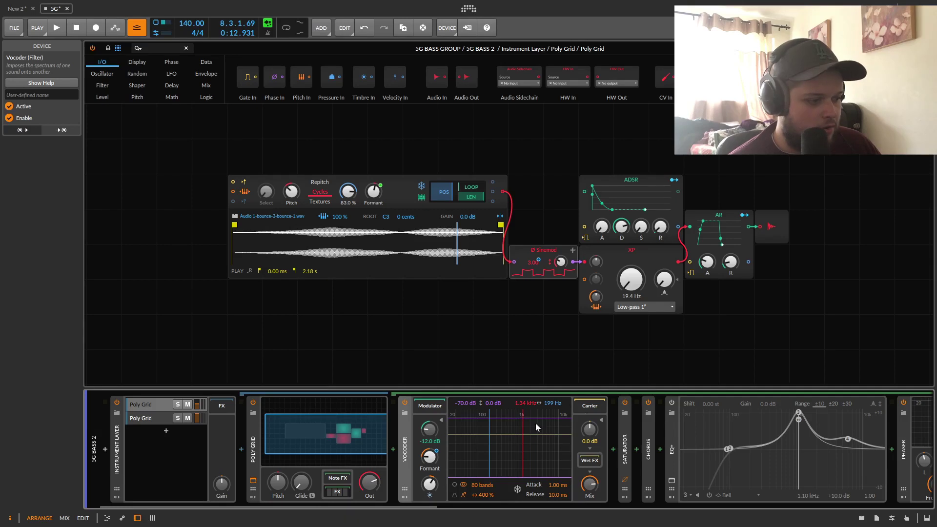
click(672, 403)
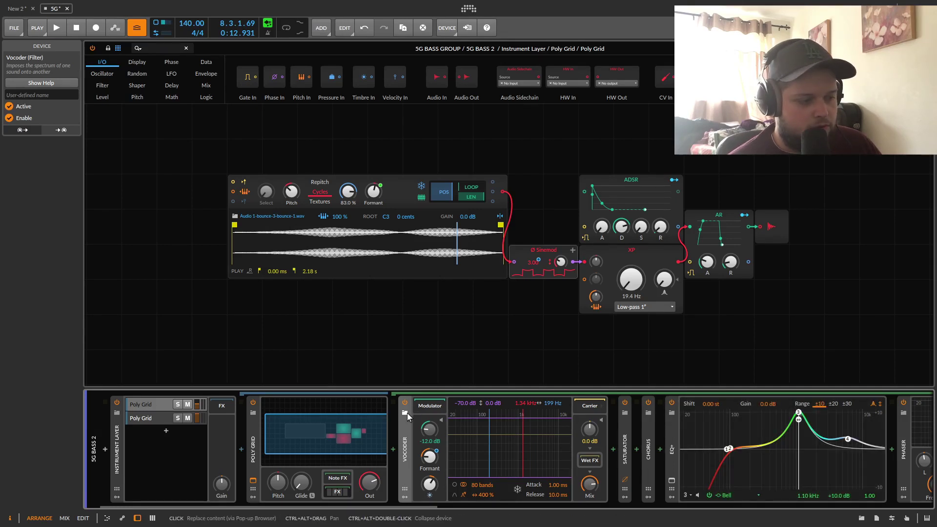
Play the bass with the Vocoder bypassed, and re-enable it during playback to compare.
key(space)
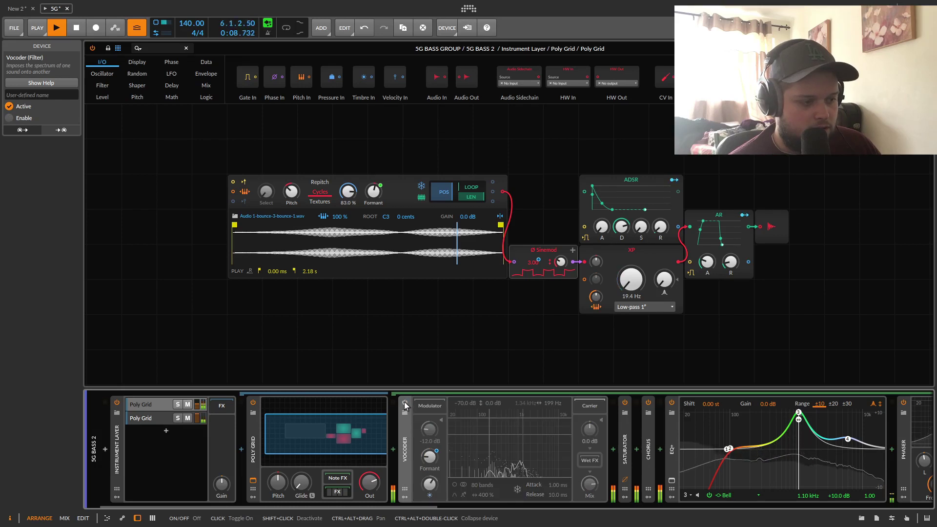
click(405, 404)
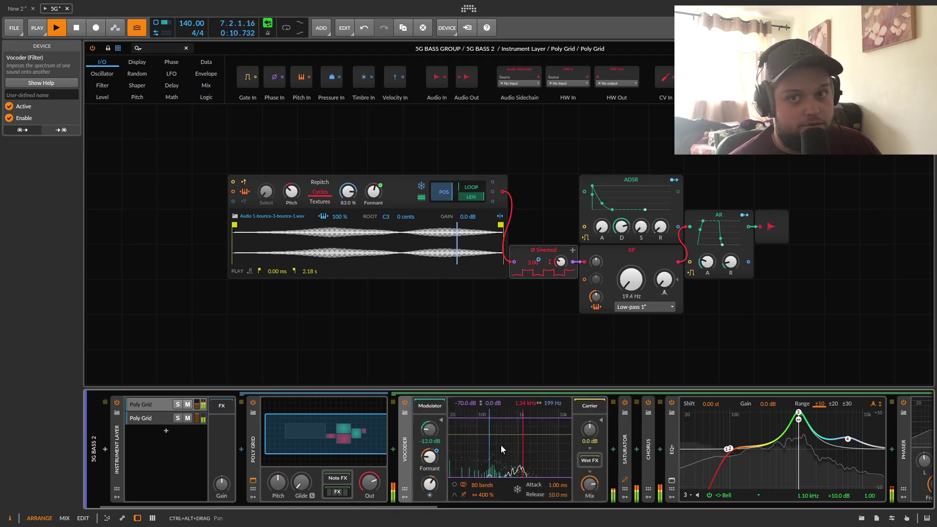
key(space)
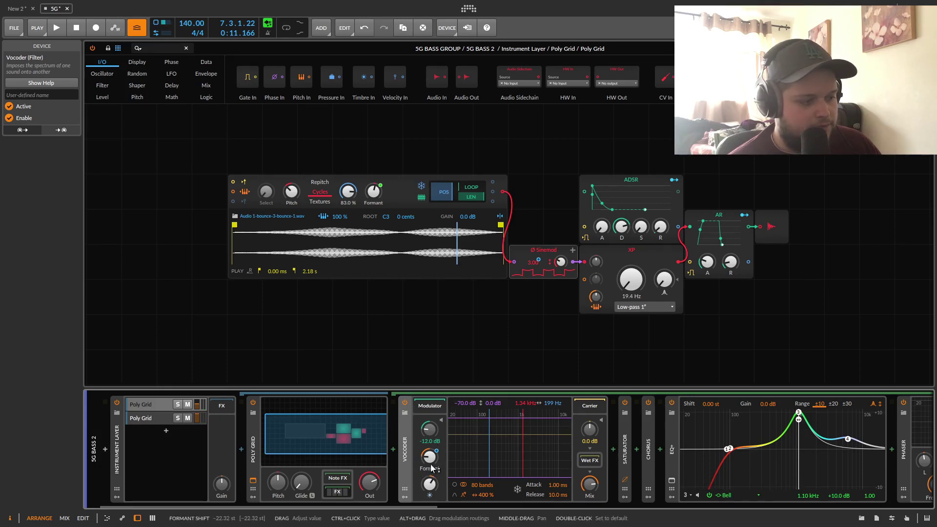
Play the bass while shifting the Vocoder's formant to about -28.08 st, and restore the automation.
key(space)
mouse_move(431, 463)
mouse_down()
mouse_move(431, 412)
mouse_move(432, 454)
mouse_up()
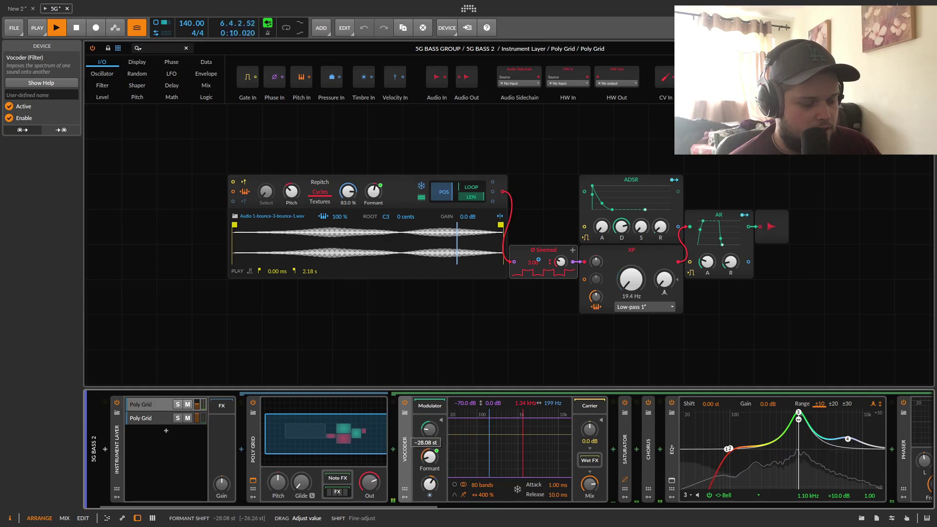
key(space)
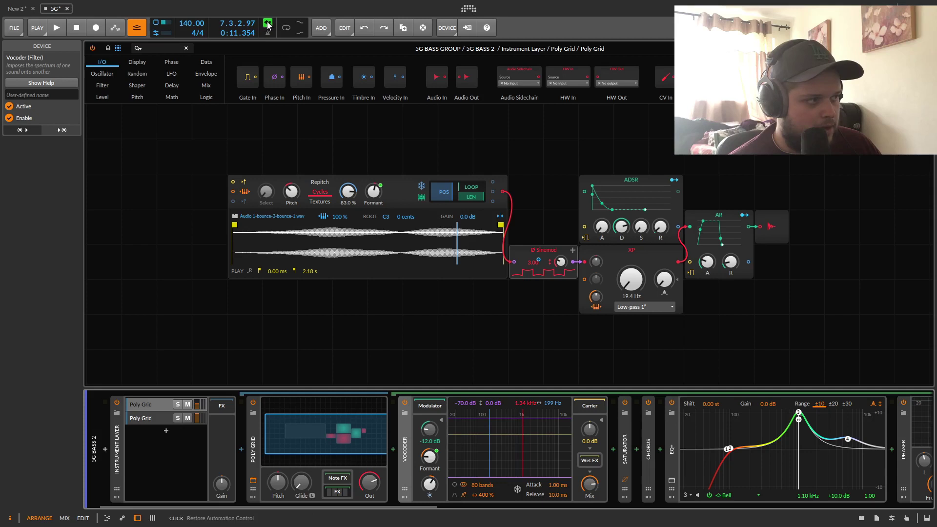
Play the bass while reducing the Vocoder to 24 bands and trying its bandwidth, and undo the change.
key(space)
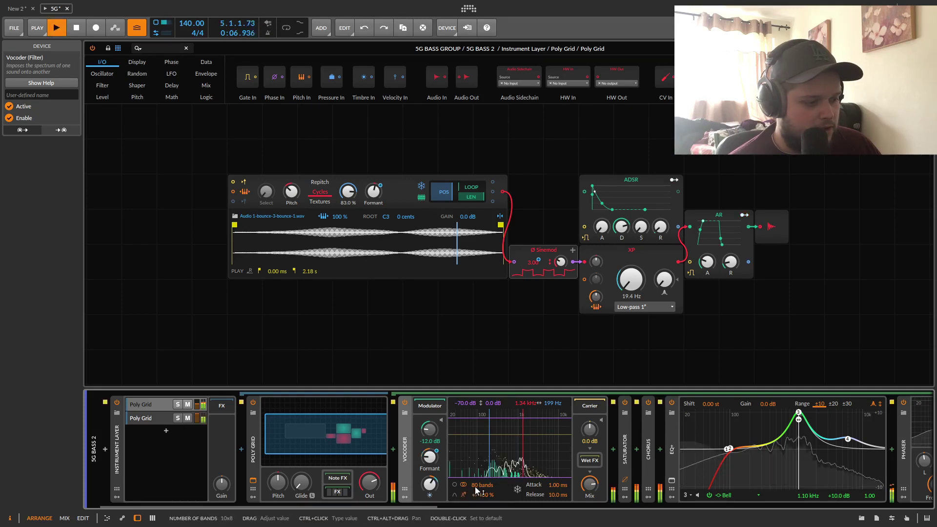
drag(482, 485, 483, 524)
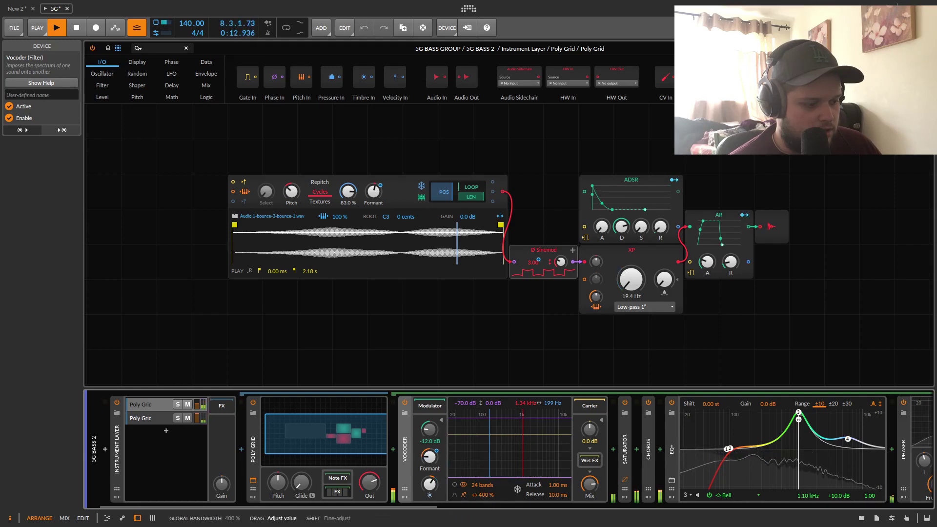
key(space)
key(ctrl+z)
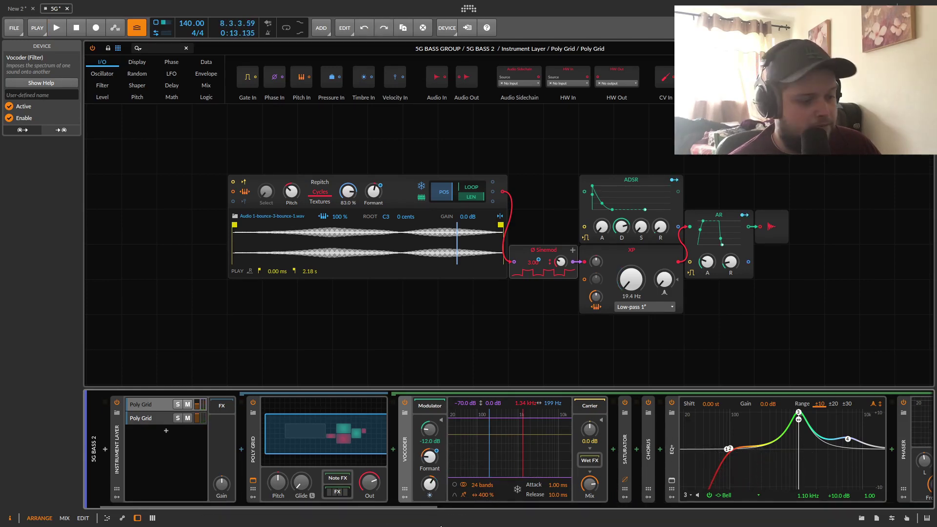
Try out the Vocoder modulator's brightness during playback, and reset it to its default.
mouse_move(431, 485)
mouse_down()
mouse_move(432, 496)
mouse_move(432, 484)
mouse_up()
key(space)
key(space)
double_click(432, 483)
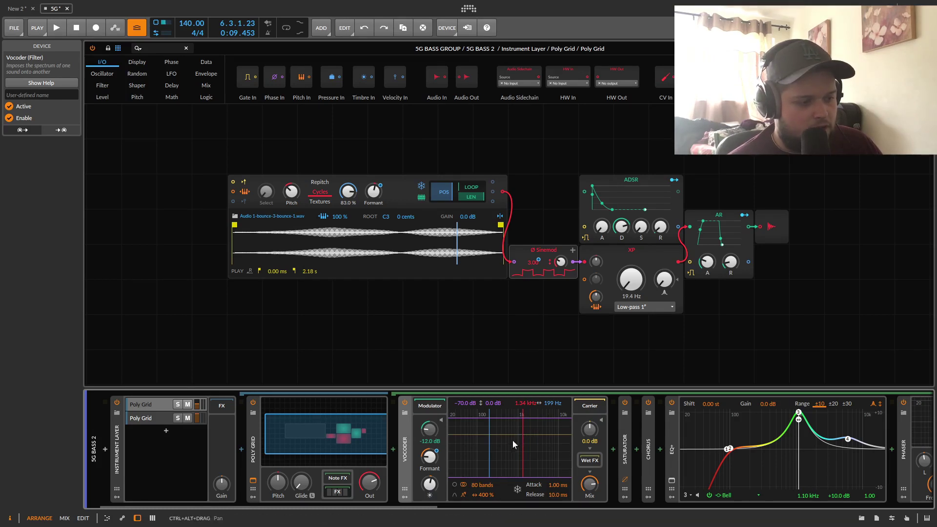
Play the bass while moving the two frequency markers in the Vocoder's spectrum, and undo the moves.
key(space)
drag(524, 444, 546, 457)
mouse_move(488, 435)
mouse_down()
mouse_move(538, 446)
mouse_move(493, 446)
mouse_up()
key(space)
key(ctrl+z)
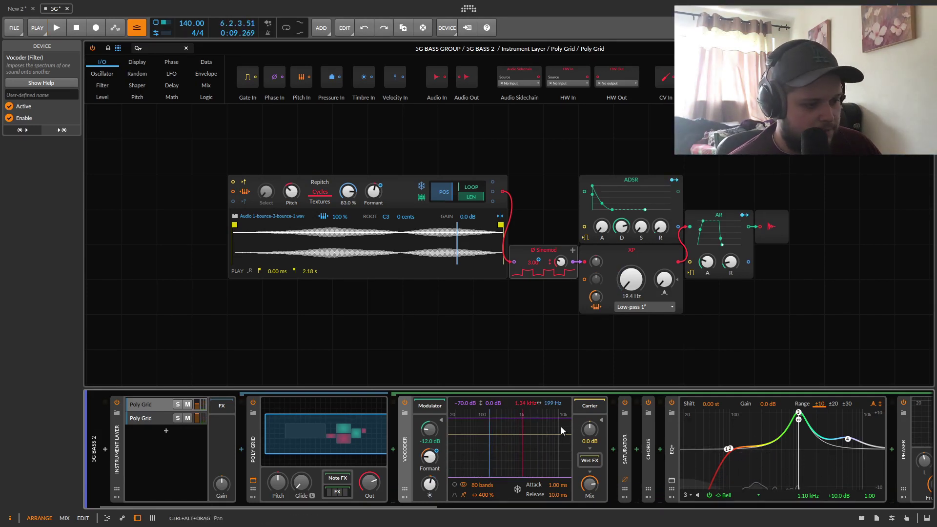
Expand the Saturator, and play the bass with the Chorus bypassed before re-enabling it.
double_click(626, 453)
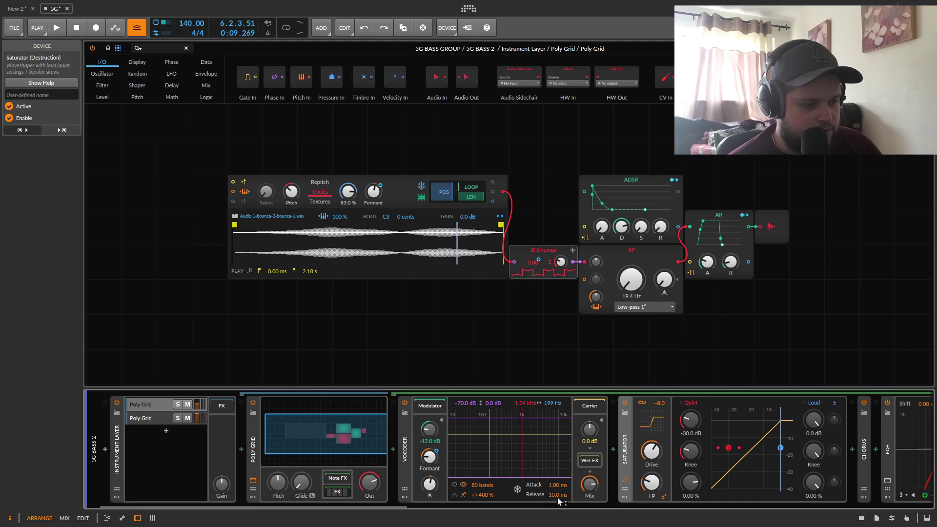
drag(370, 504, 558, 507)
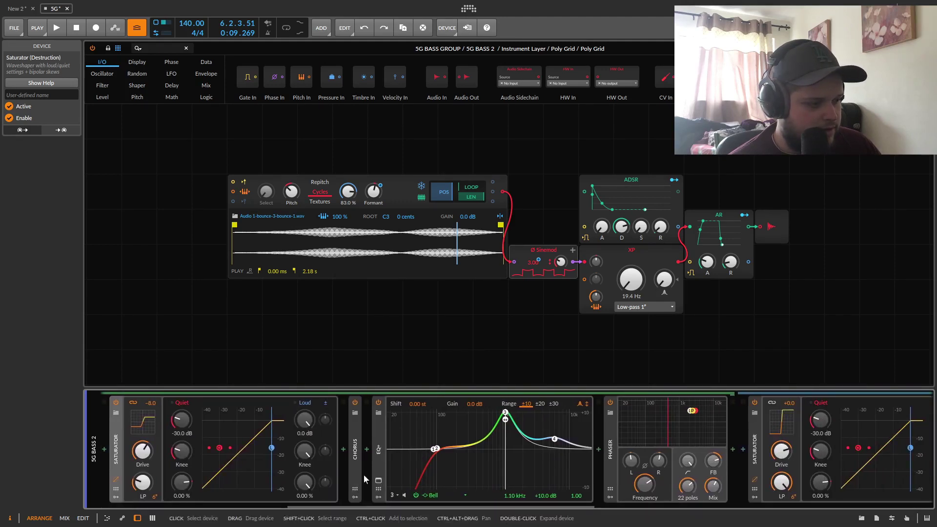
click(356, 404)
key(space)
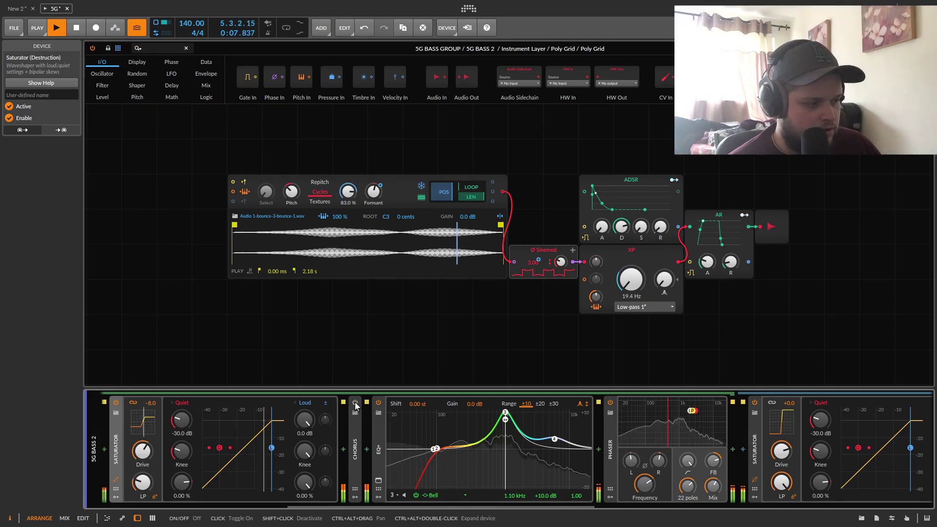
key(space)
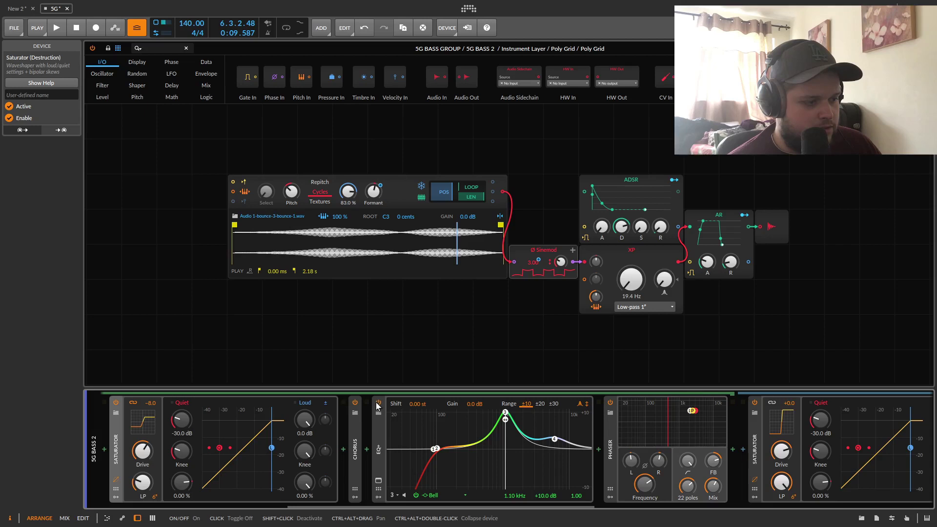
Bypass and re-enable the bass track's EQ+ during playback to compare the sound.
key(space)
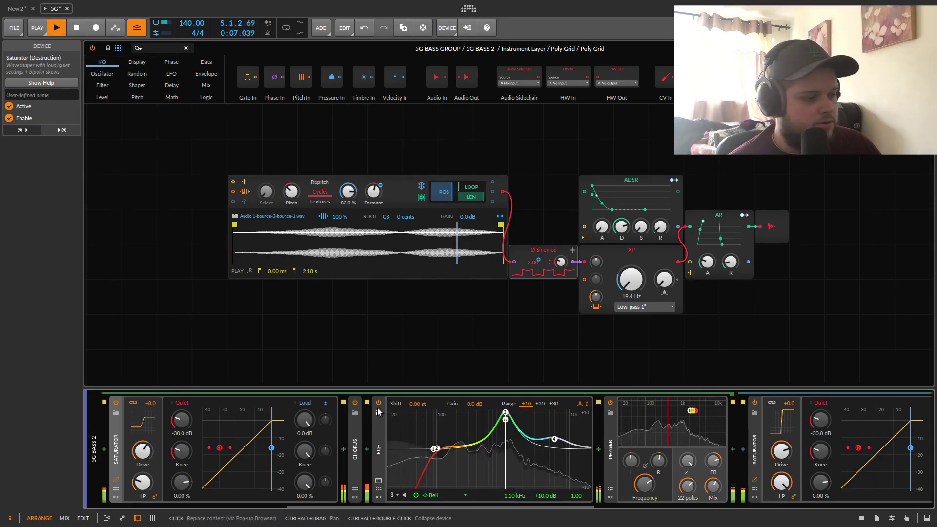
click(379, 404)
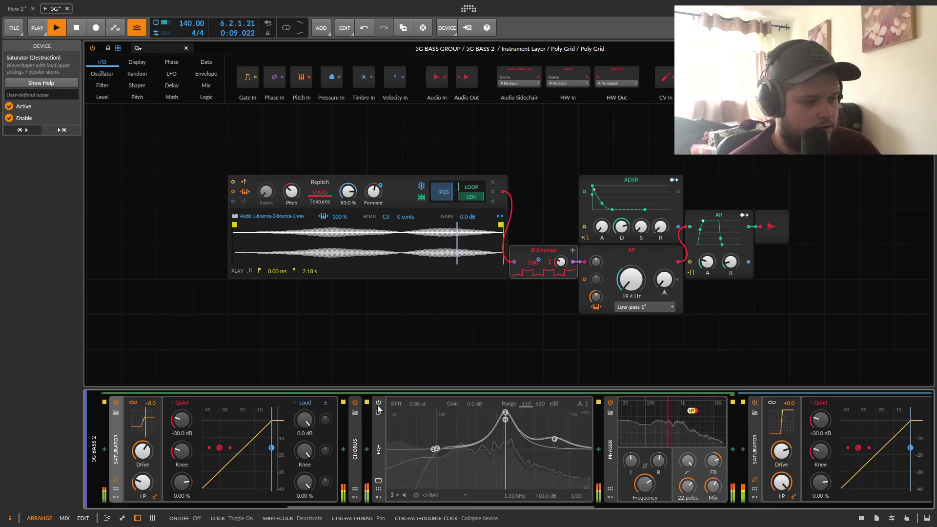
click(378, 404)
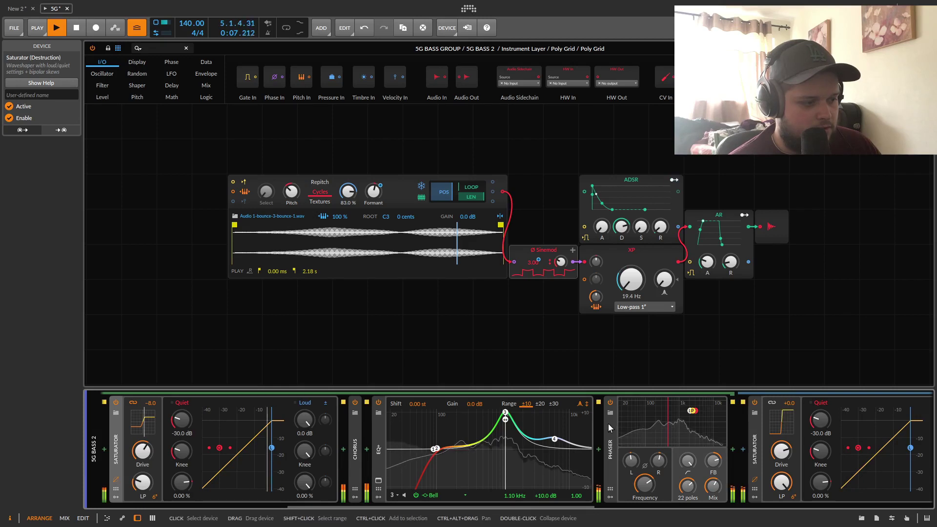
Compare the bass with the EQ+ and the Phaser each bypassed during playback, re-enabling both devices.
click(378, 403)
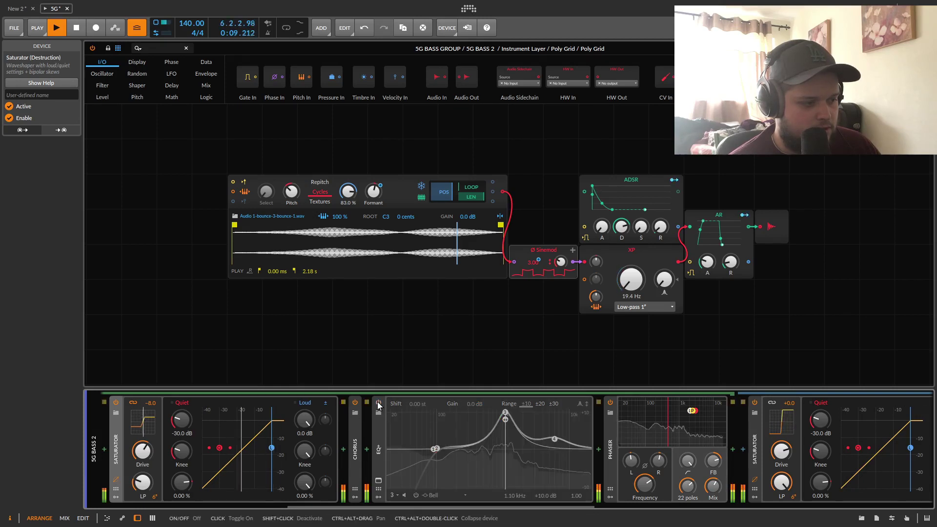
click(378, 403)
key(space)
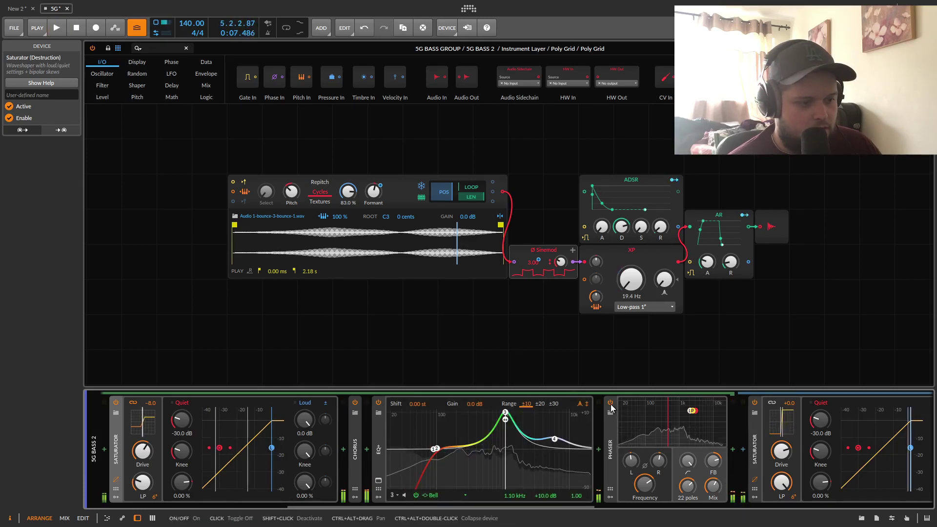
click(611, 403)
key(space)
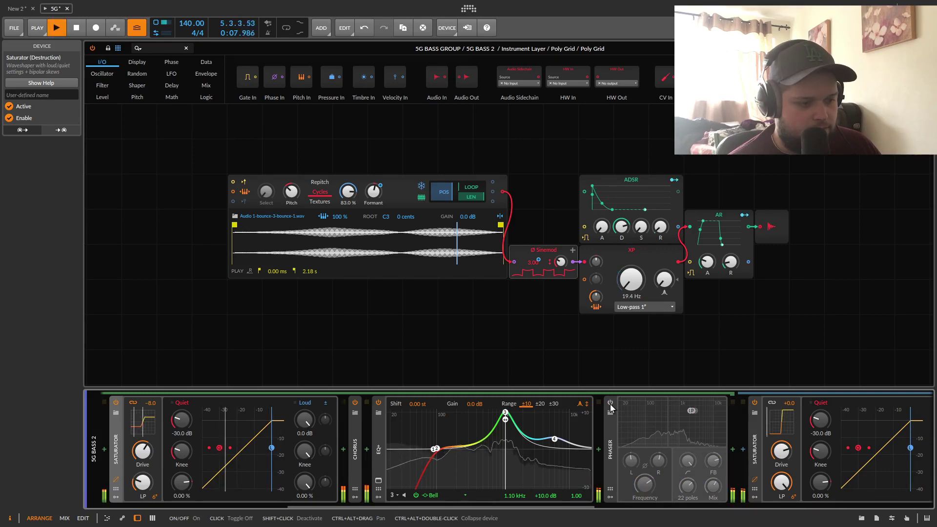
click(611, 403)
key(space)
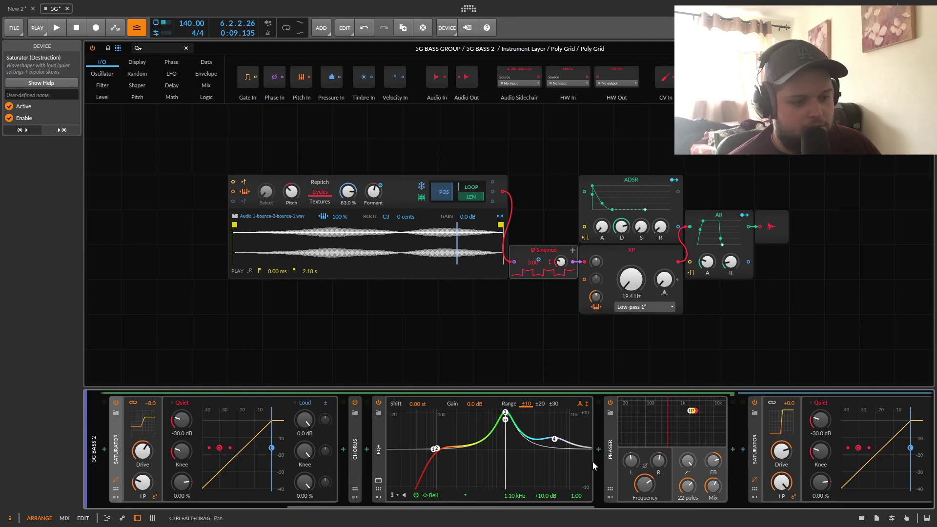
Review the rest of the effects chain, and play the bass with the Instrument Layer's Poly Grids soloed in turn, clearing the solos.
drag(569, 508, 579, 509)
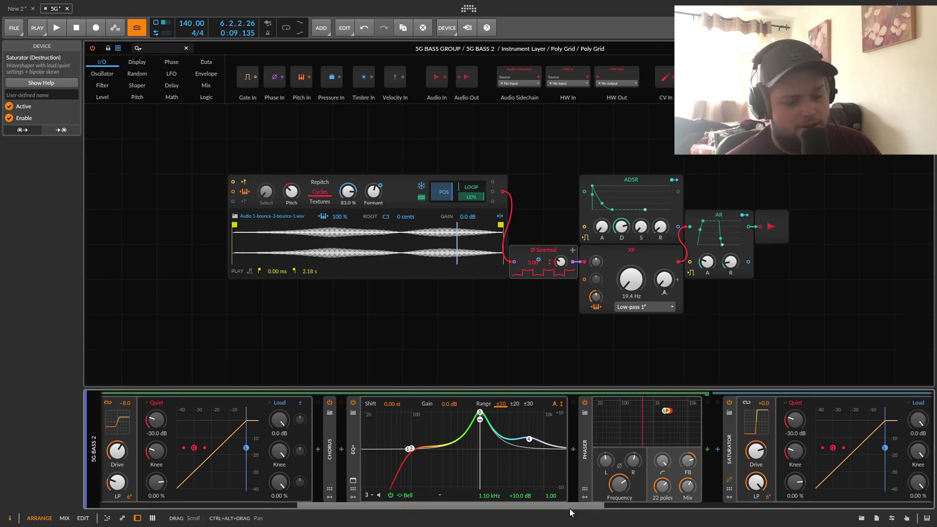
drag(575, 505, 783, 526)
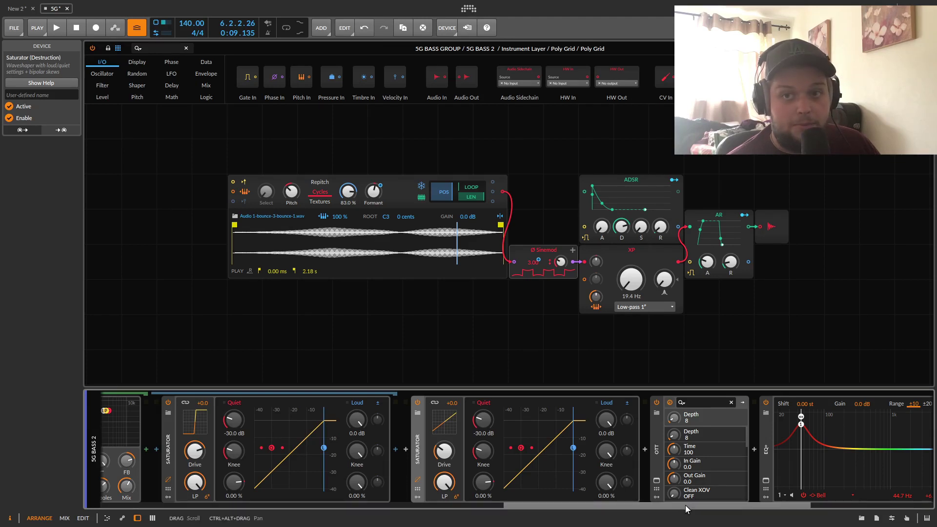
drag(680, 507, 240, 507)
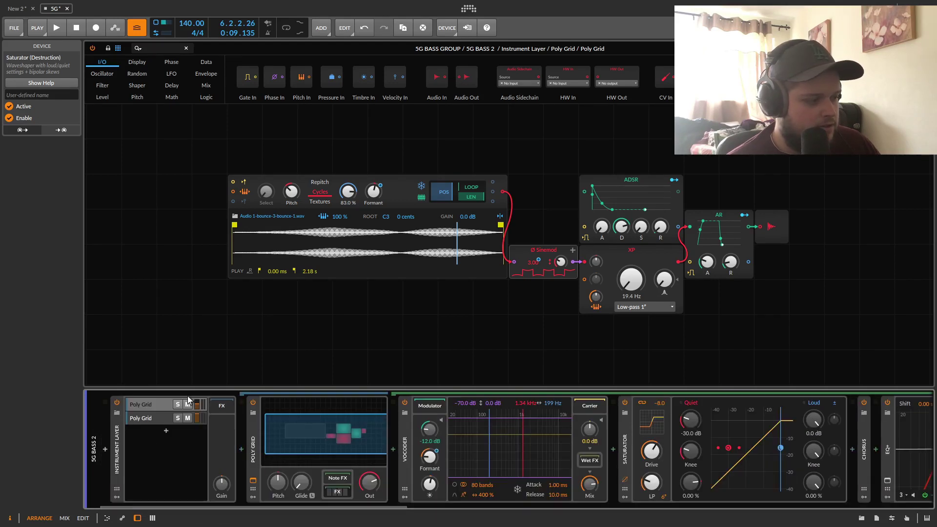
key(space)
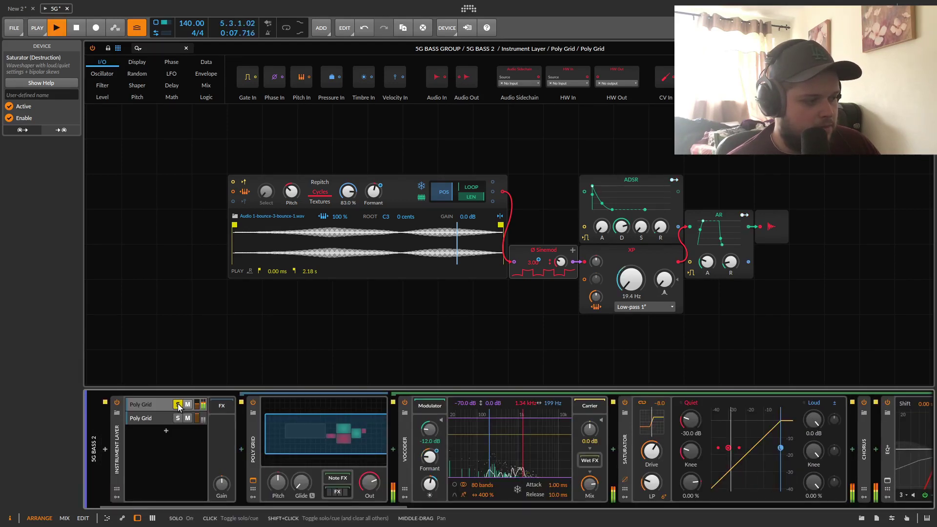
key(space)
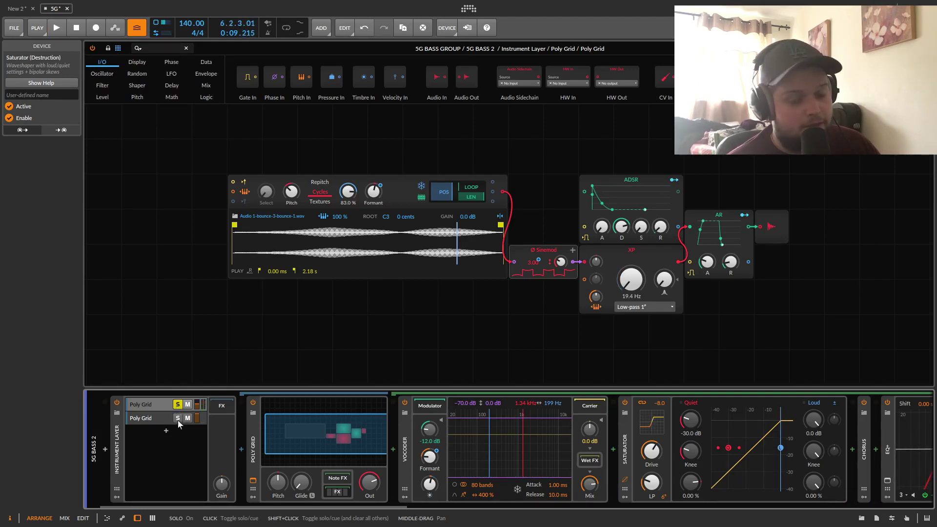
click(177, 417)
key(space)
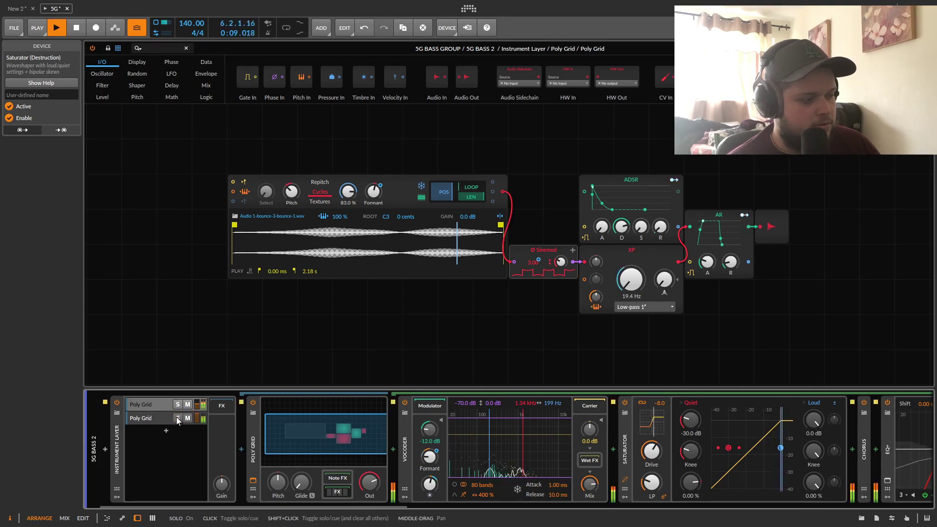
click(177, 418)
key(space)
Select the Saturator just before the OTT and play the bass through it.
click(244, 509)
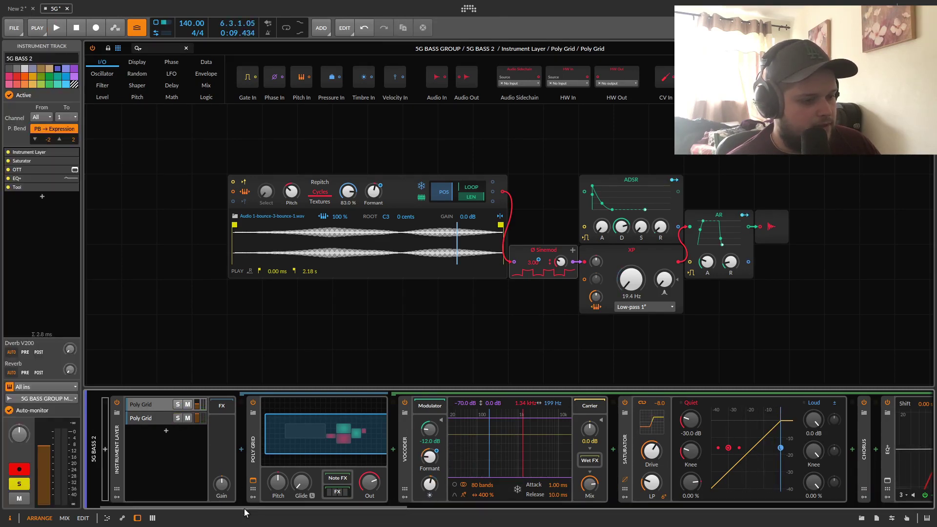
drag(266, 506, 835, 521)
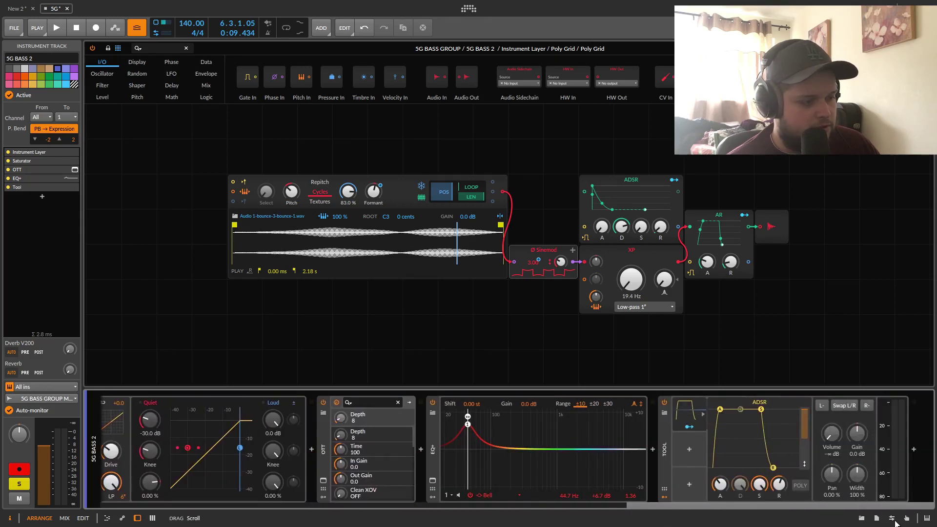
scroll(438, 463, up, 5)
click(315, 450)
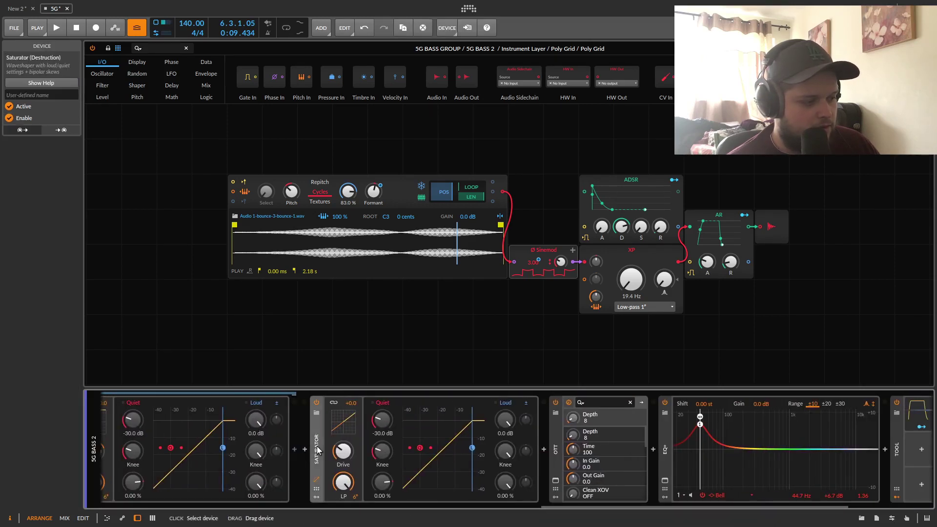
key(space)
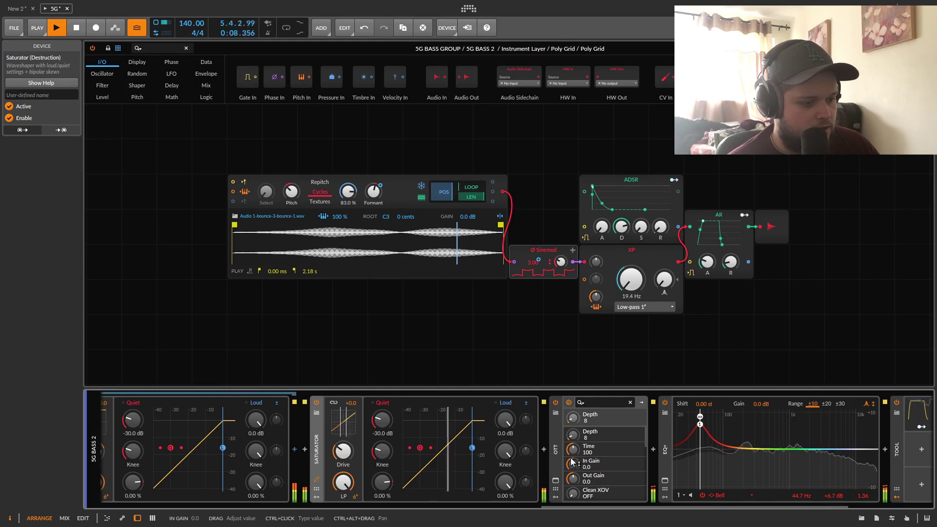
Compare the bass with the OTT bypassed and re-enabled, and view the settings in its plug-in window.
click(556, 449)
key(space)
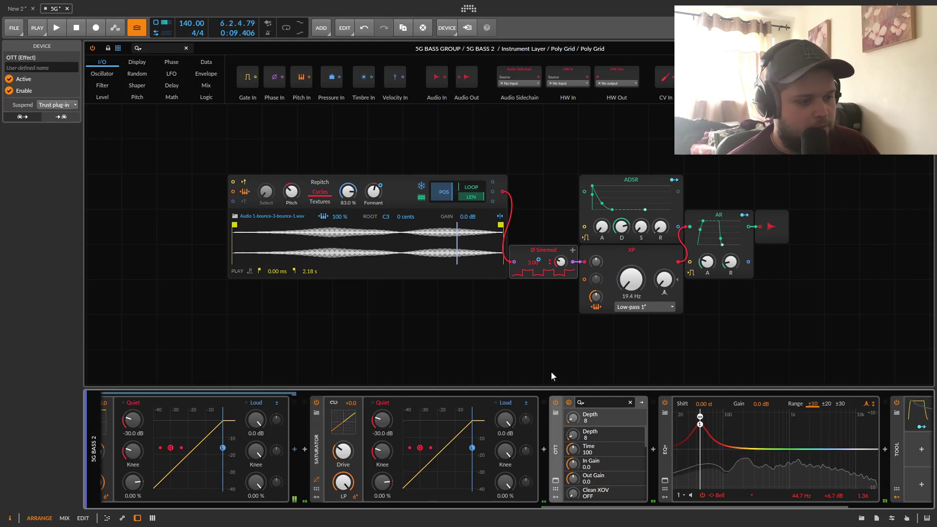
click(555, 403)
key(space)
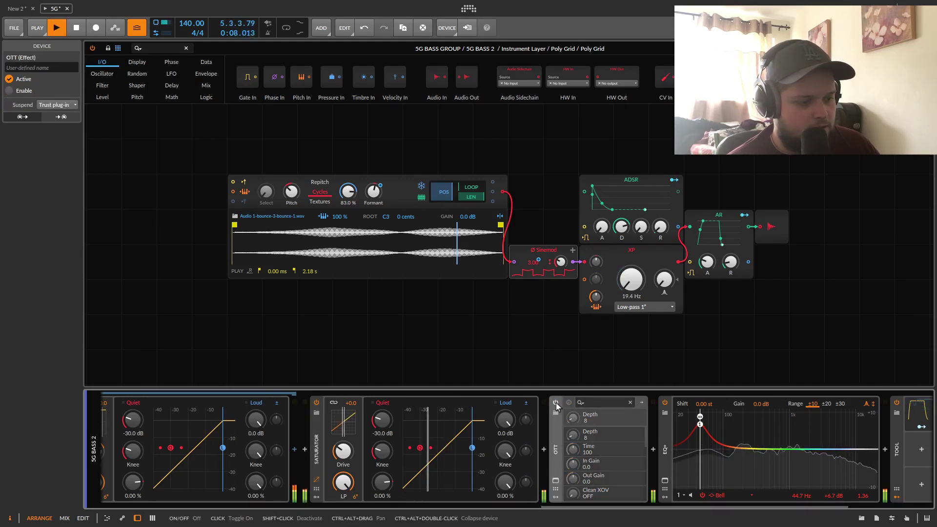
click(555, 403)
key(space)
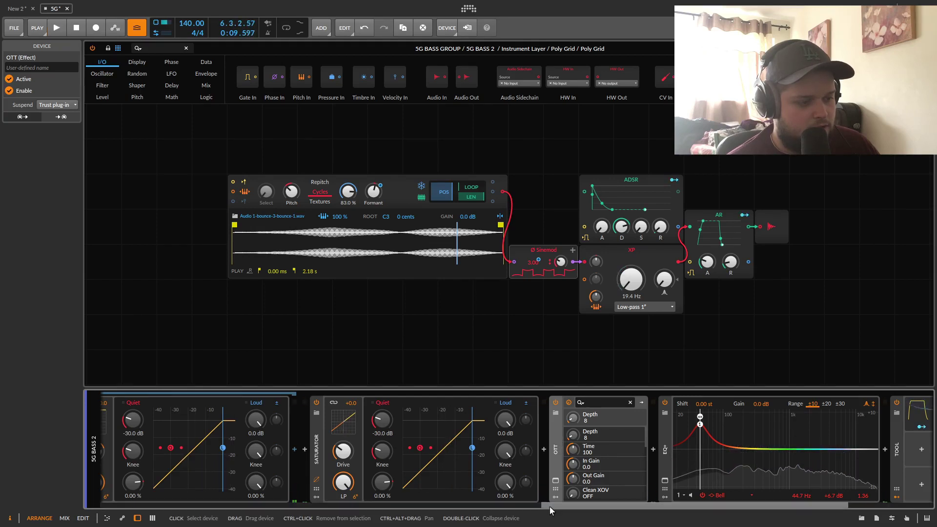
click(556, 481)
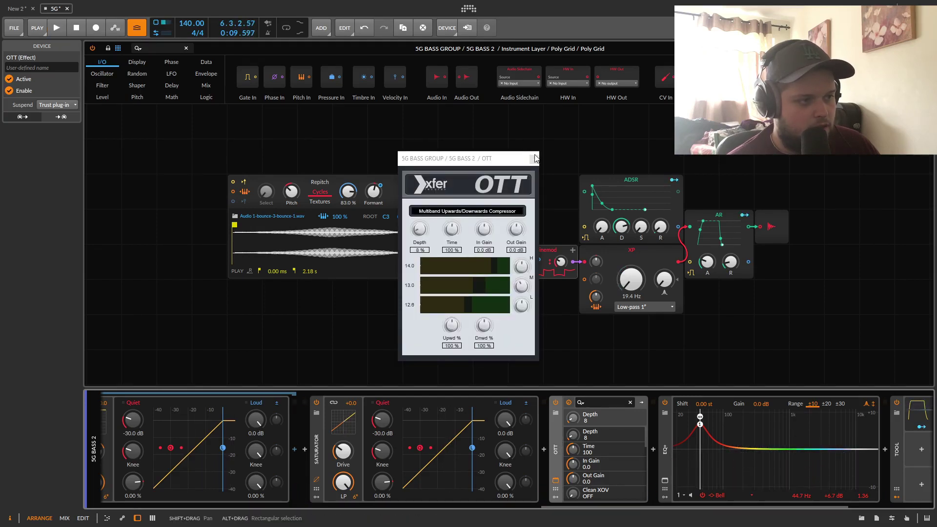
click(535, 158)
Play the bass with the Tool device at the chain's end bypassed, and re-enable it.
drag(630, 507, 815, 506)
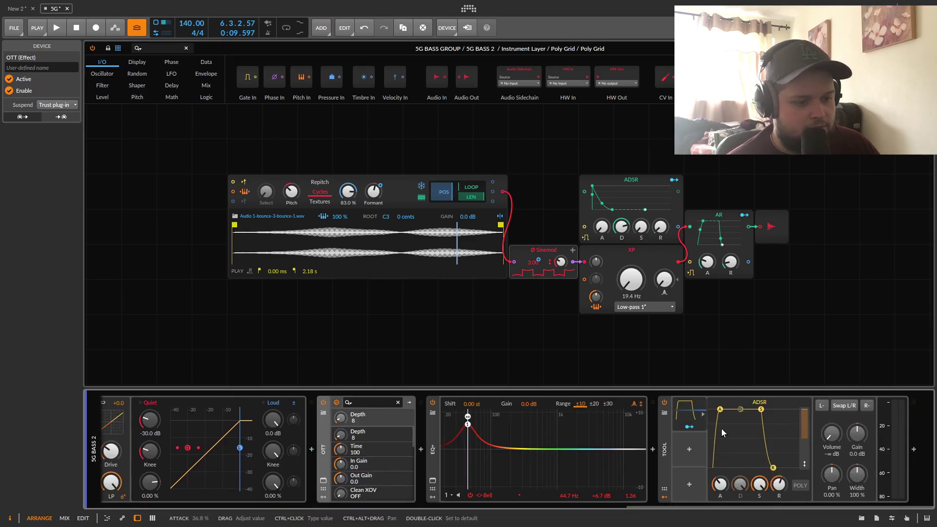
key(space)
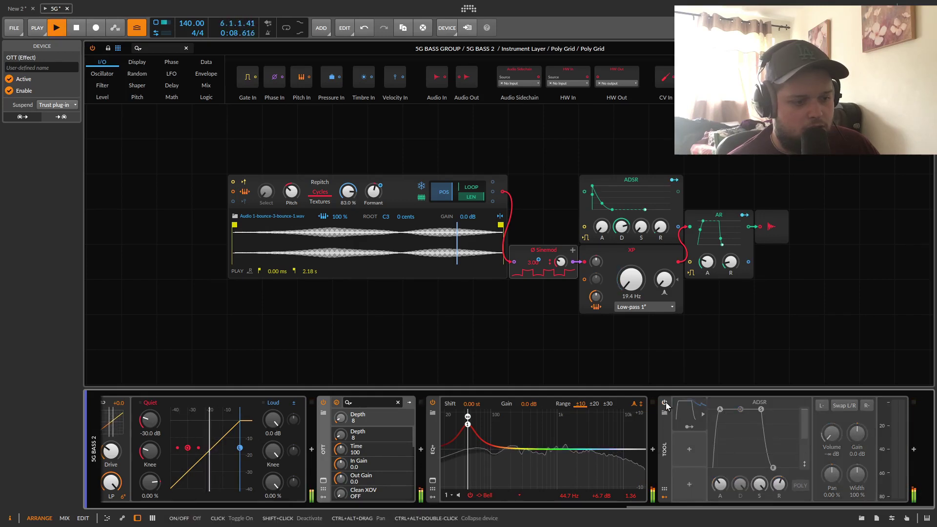
key(space)
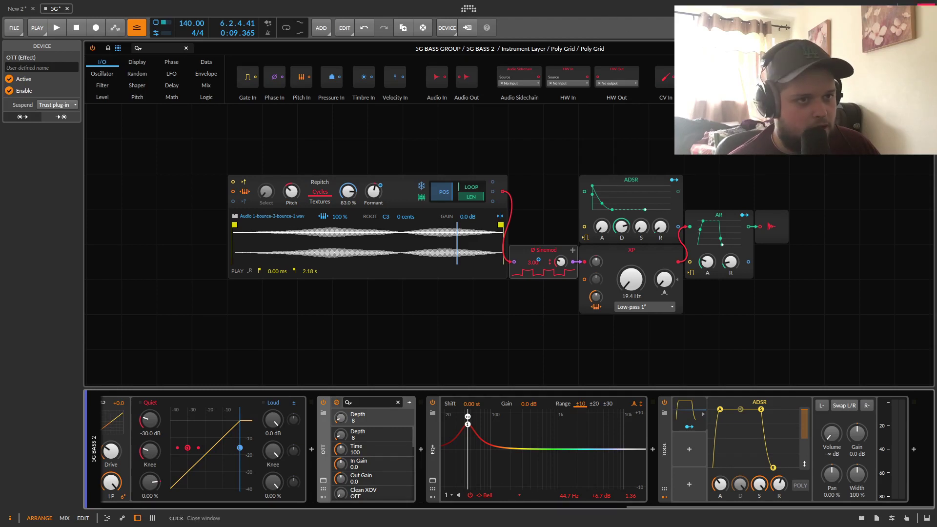
Close the Poly Grid editor, and solo and play the 5G BASS 2 track directly below 5G BASS from beat 6.3.
click(926, 49)
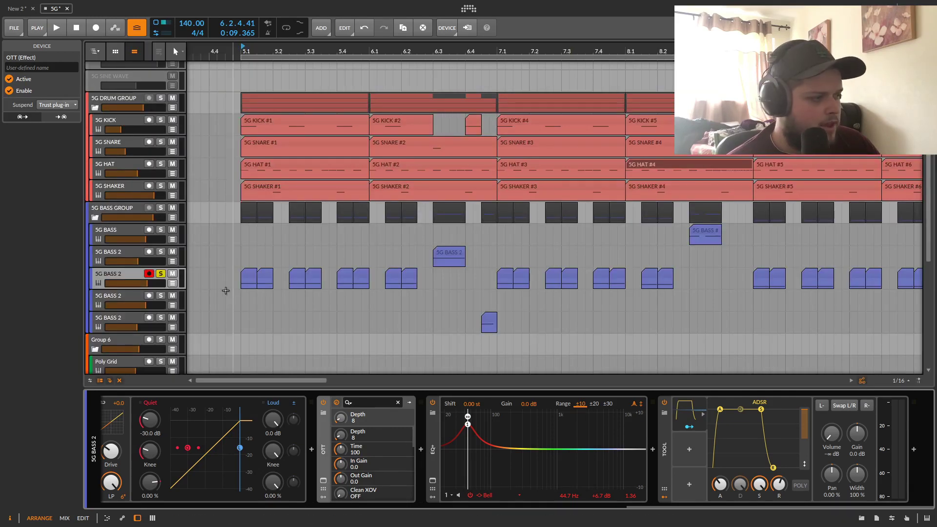
click(122, 253)
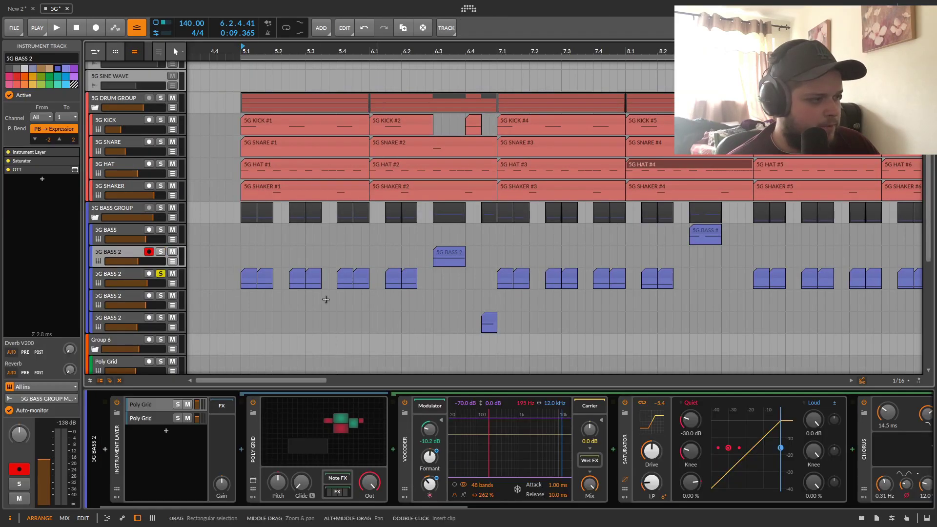
click(161, 252)
drag(435, 52, 432, 51)
key(space)
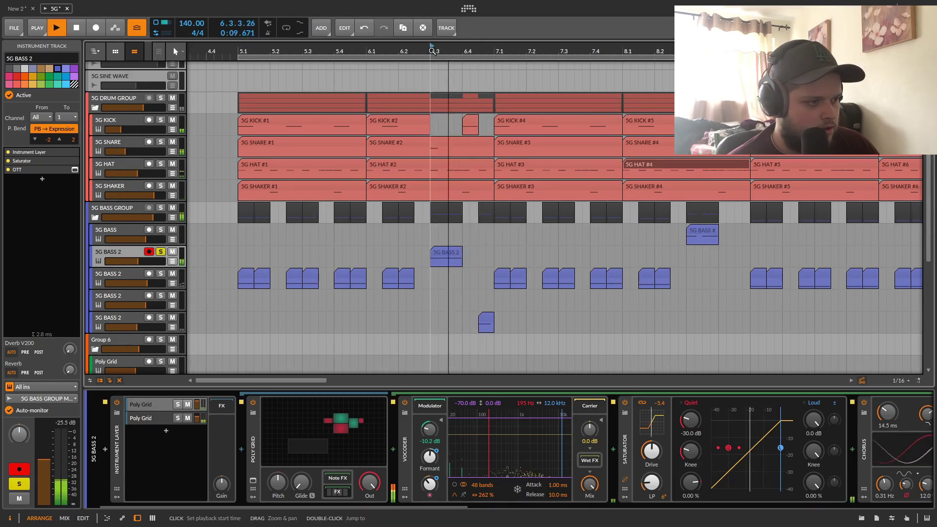
key(space)
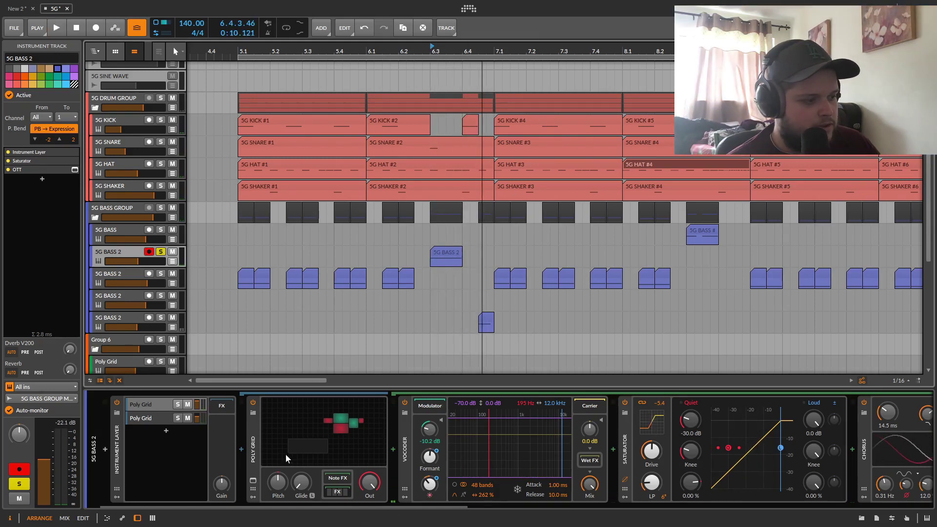
Open the first Poly Grid of the soloed bass track, and examine its sampler, Sinemod and envelope modules.
click(288, 457)
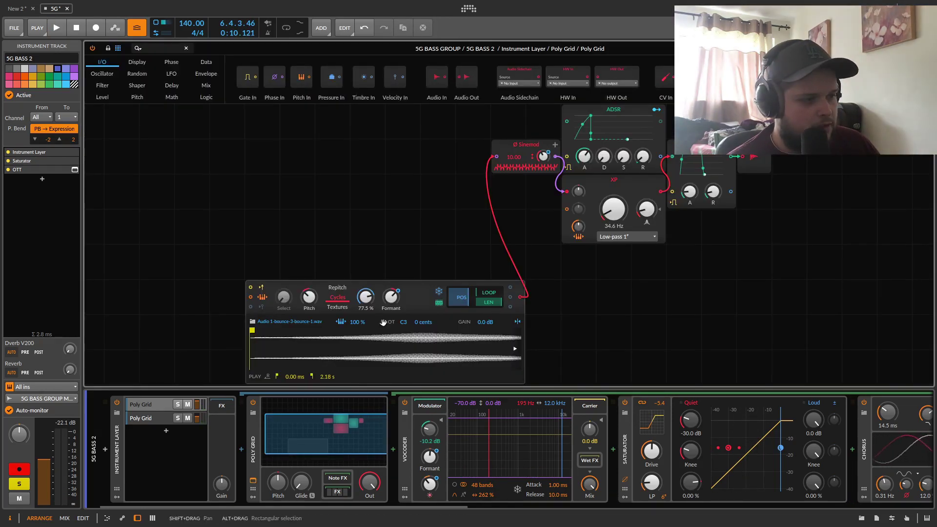
scroll(786, 246, down, 1)
scroll(660, 291, up, 2)
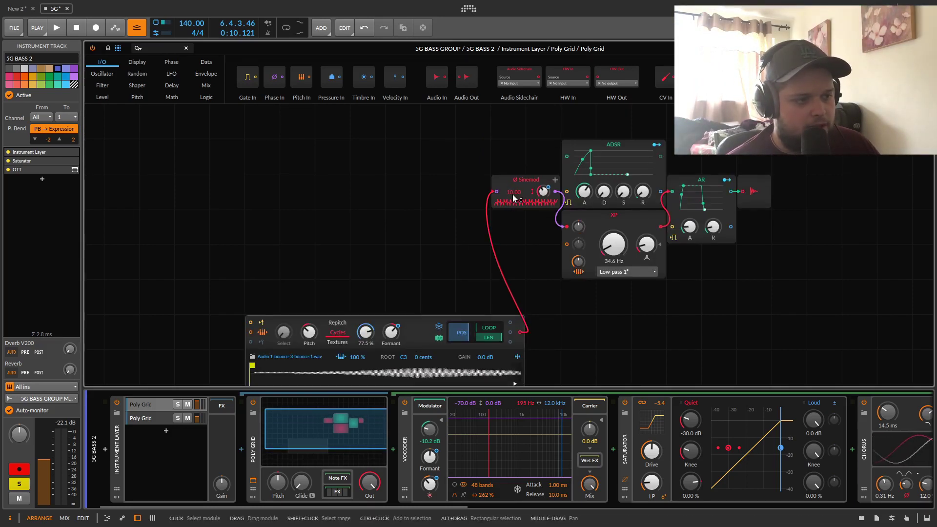
scroll(396, 285, down, 1)
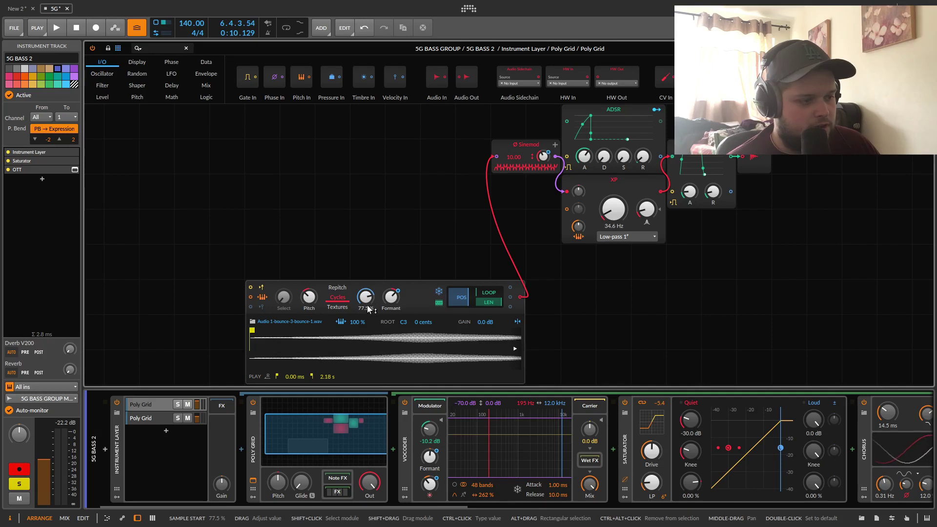
Try sampler start positions of 33% and 8% during playback, and undo both changes.
key(space)
drag(366, 297, 366, 322)
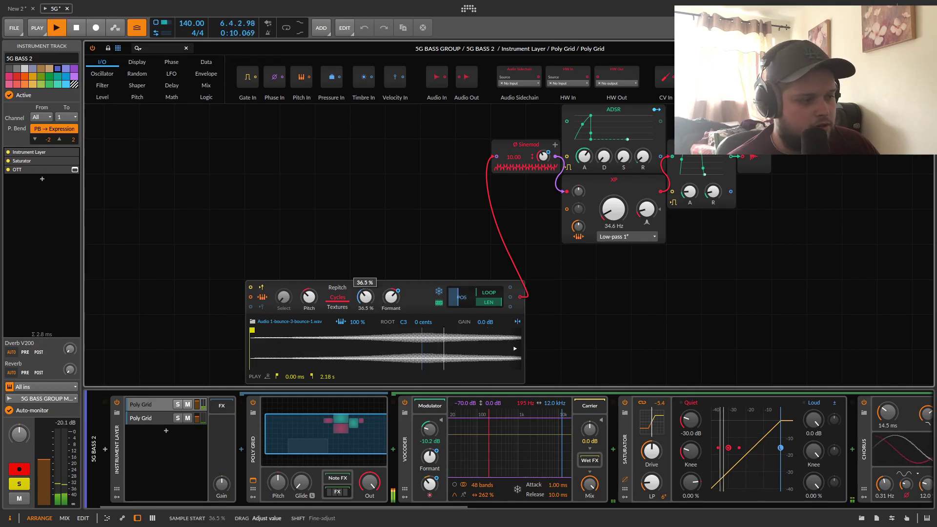
key(space)
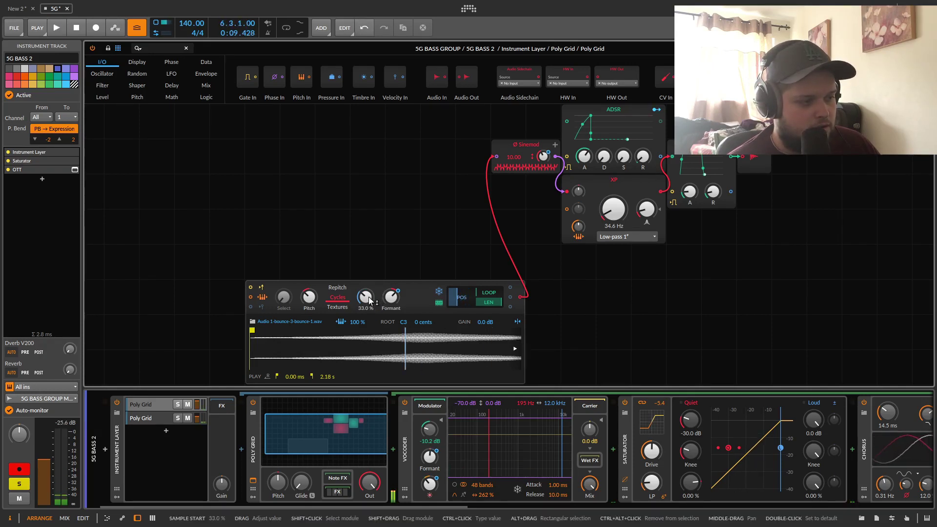
drag(370, 300, 367, 303)
key(space)
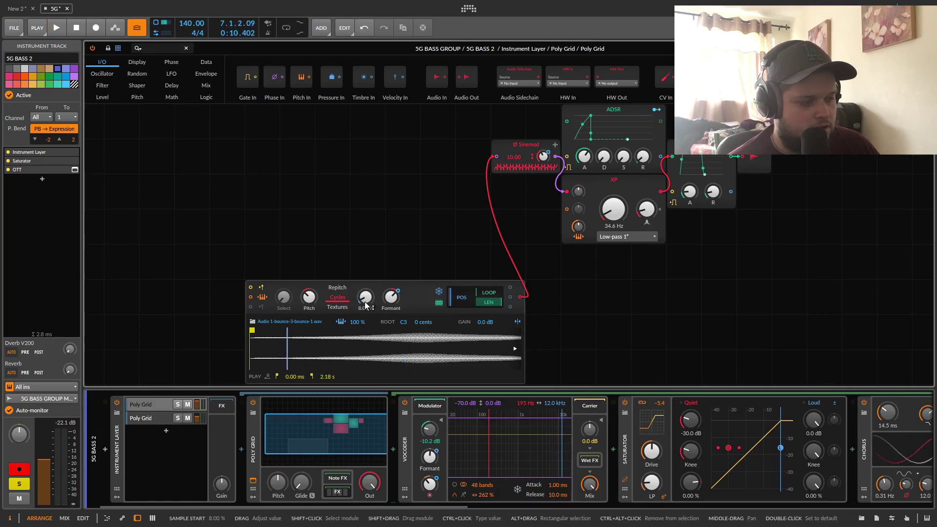
key(space)
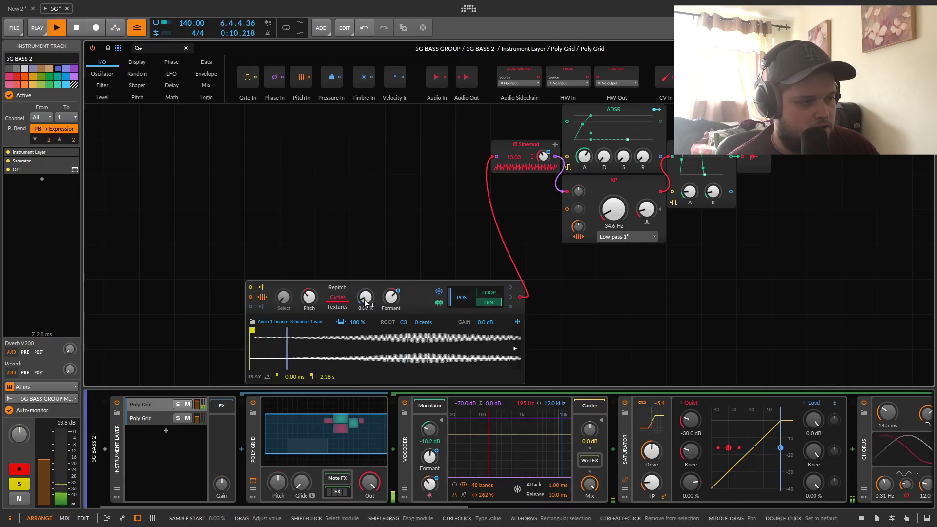
key(space)
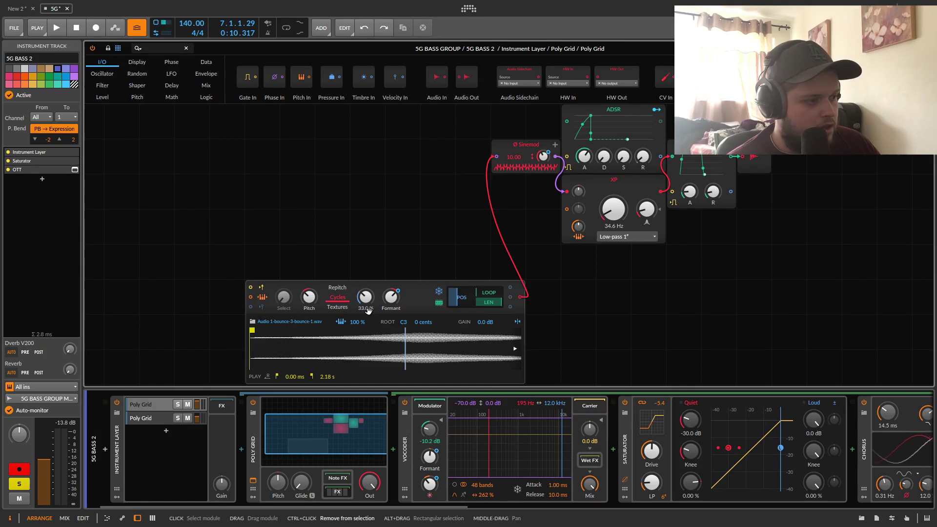
key(space)
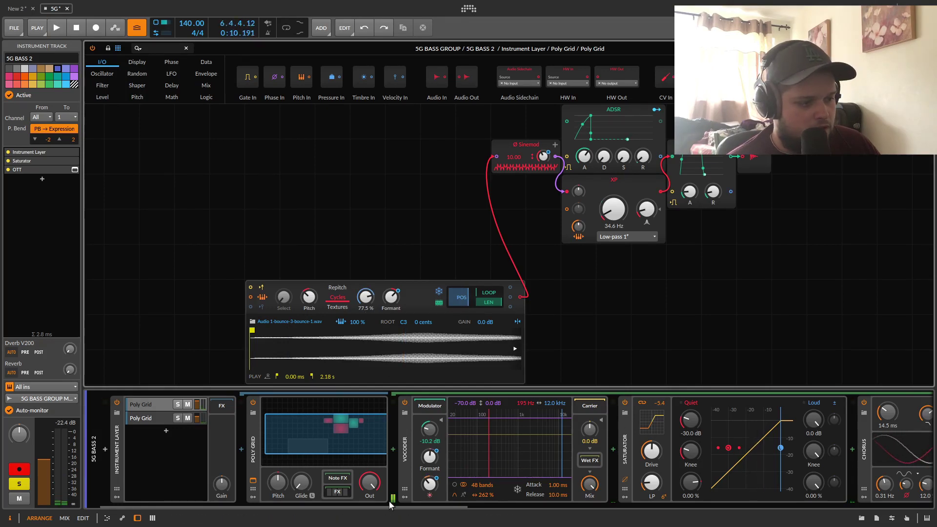
Examine the soloed bass track's effects through to OTT, and replay it from beat 6.3 with the Poly Grid editor closed.
click(417, 502)
drag(423, 502, 886, 507)
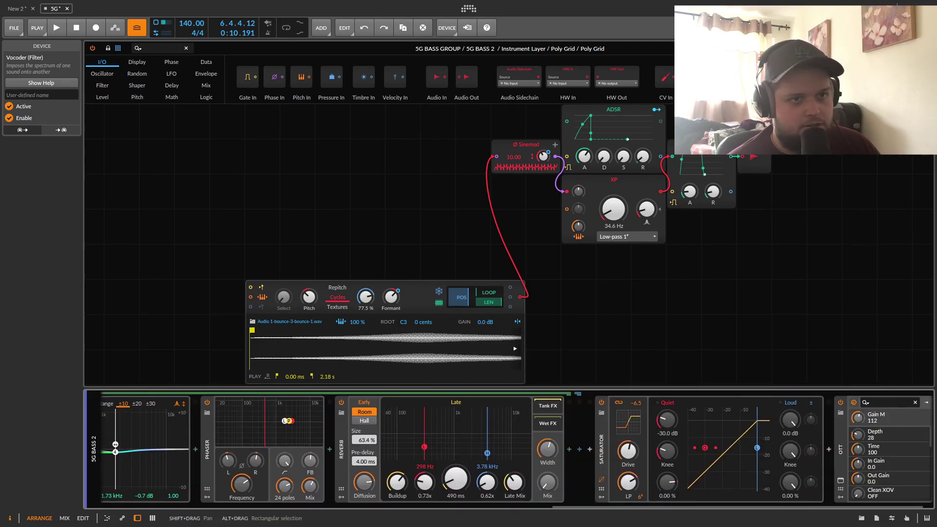
click(927, 49)
key(space)
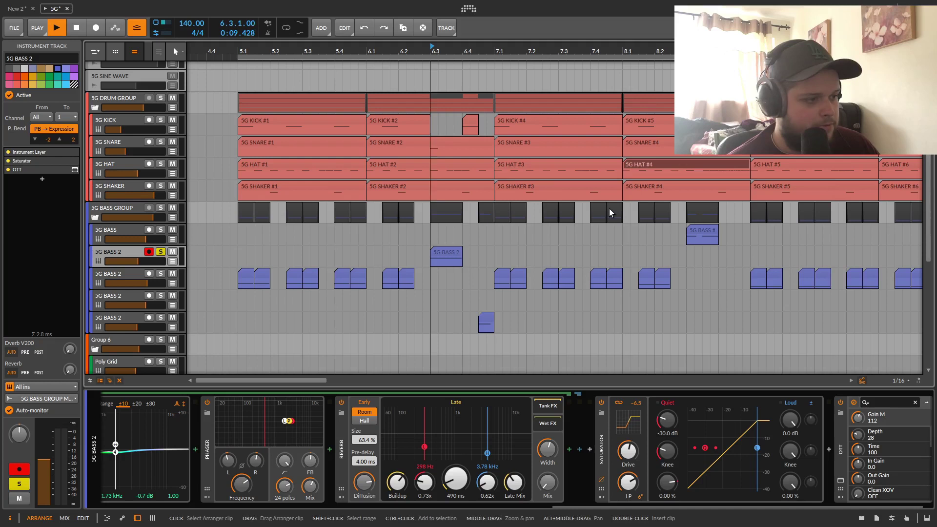
key(space)
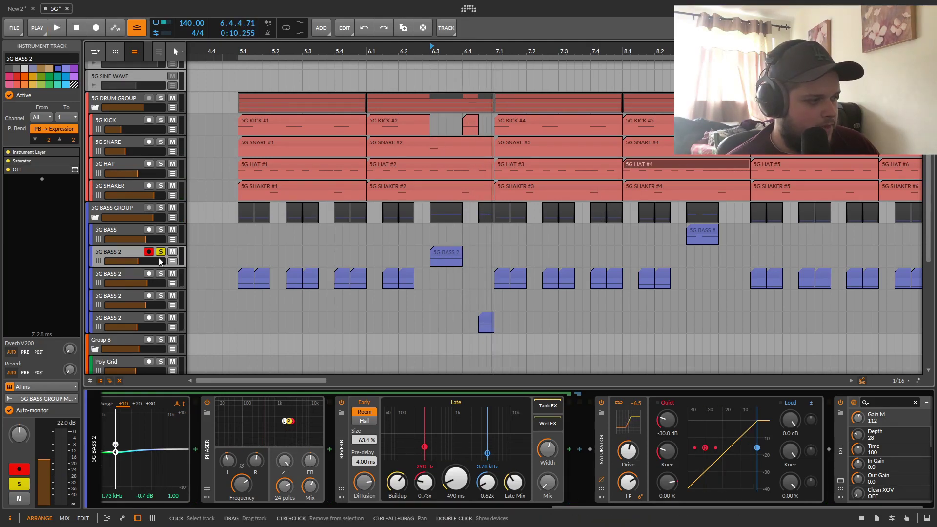
Solo the lowest 5G BASS 2 track, play its clip, and select the track.
click(162, 340)
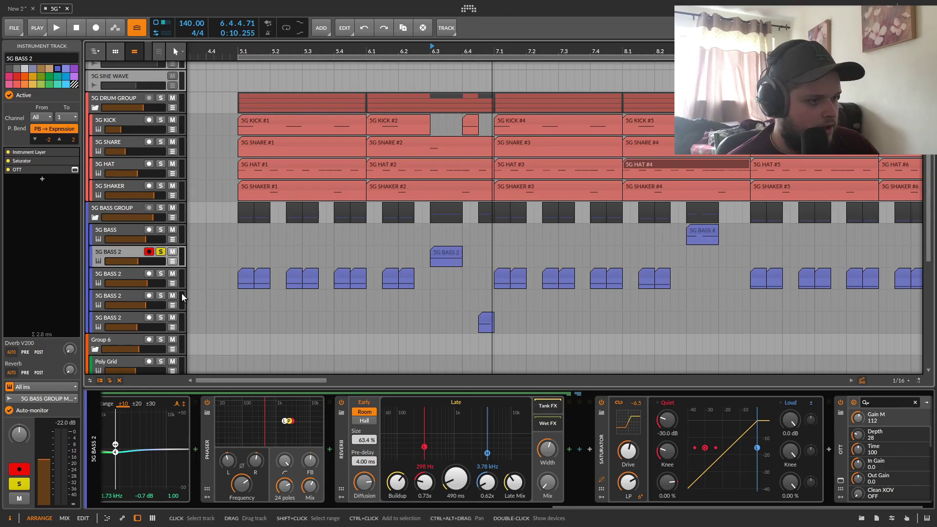
click(161, 319)
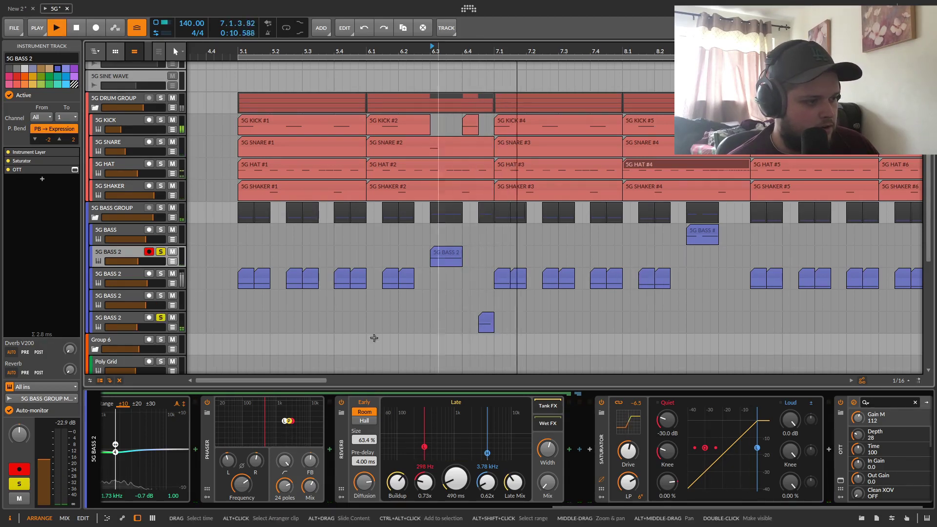
click(129, 318)
Open the first Poly Grid of the lowest 5G BASS 2 track, and examine the effects following its Vocoder.
double_click(437, 426)
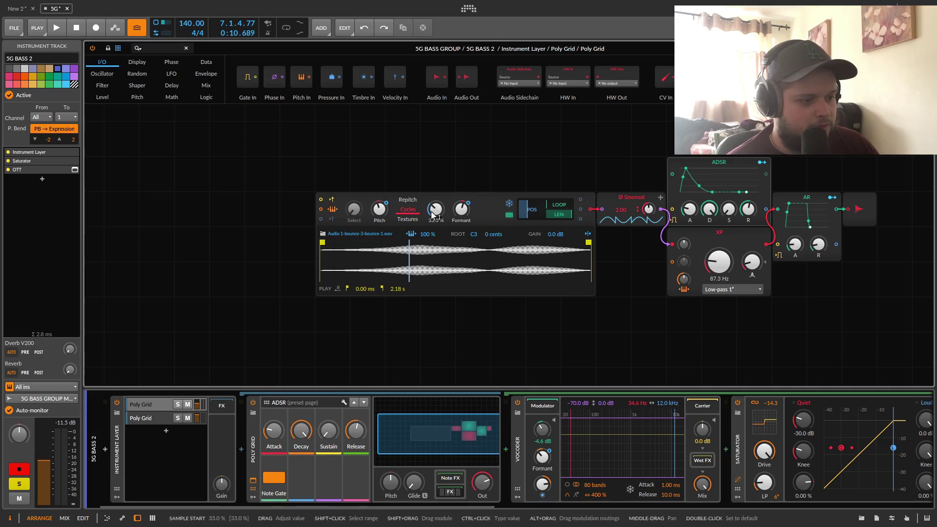
drag(481, 503, 887, 526)
drag(816, 506, 626, 508)
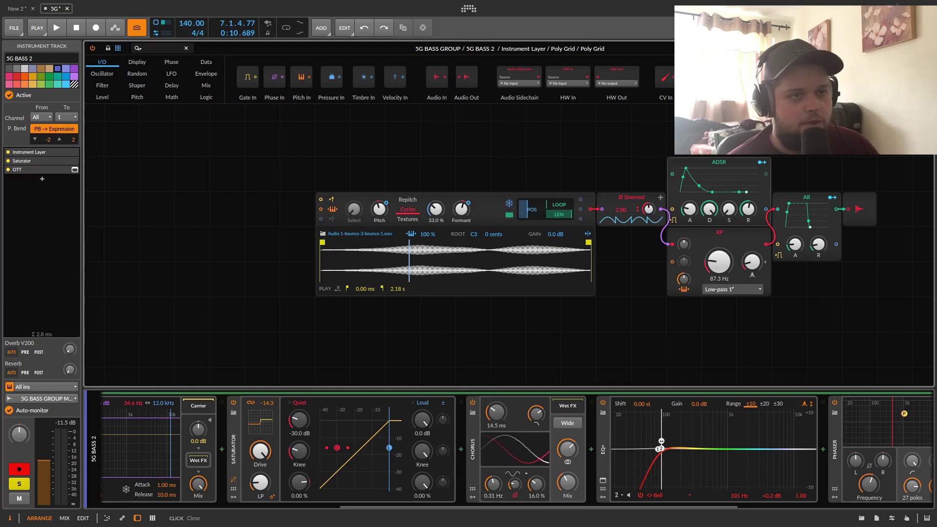
Close the Poly Grid editor, and solo and play the 5G BASS track from beat 8.3.
click(437, 256)
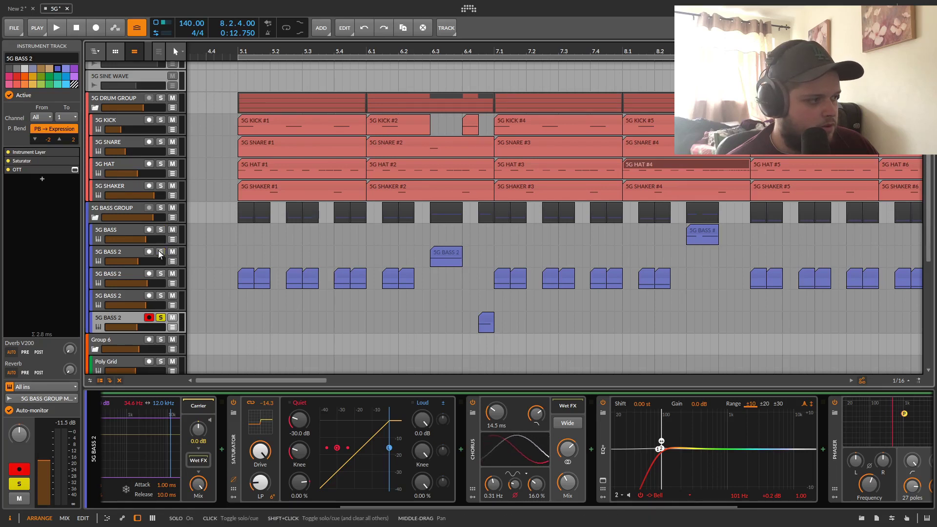
click(160, 230)
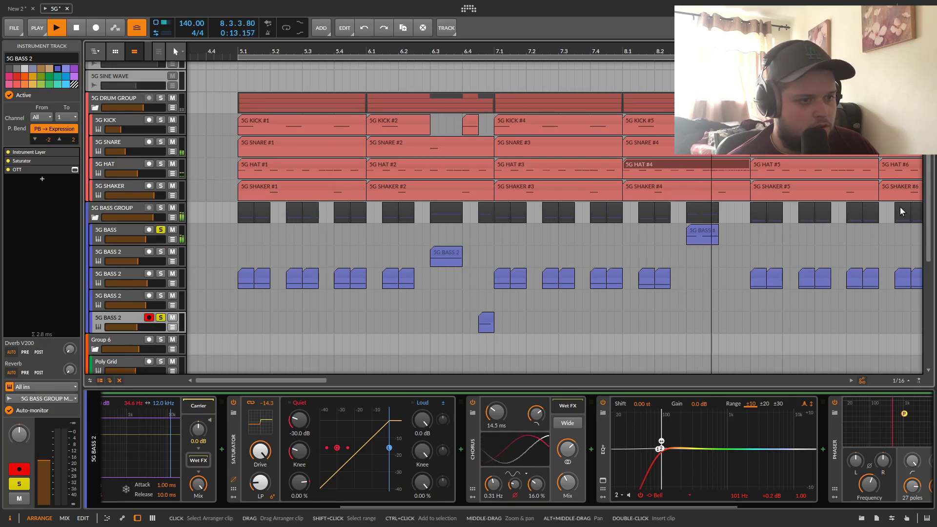
key(space)
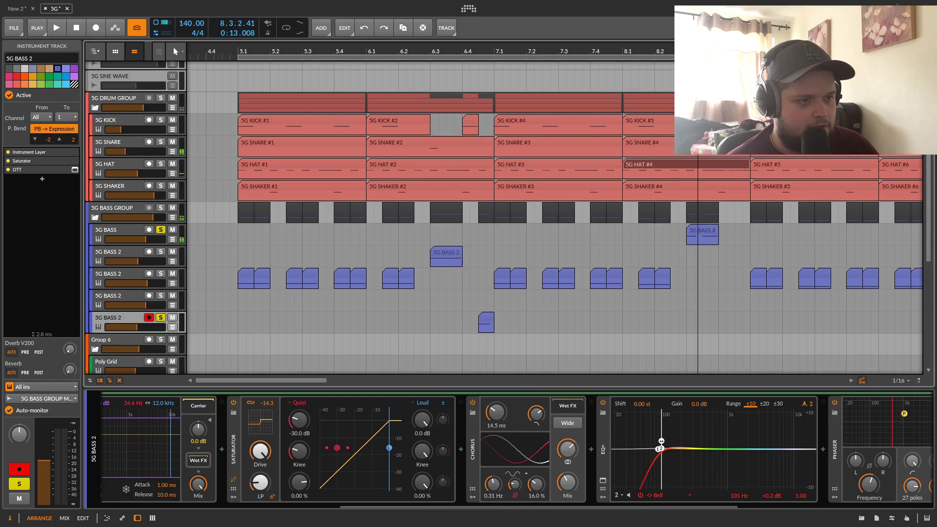
key(space)
key(space)
key(space)
Open the 5G BASS clip at beat 8.3 in the detail editor, play it, and close the editor.
double_click(708, 235)
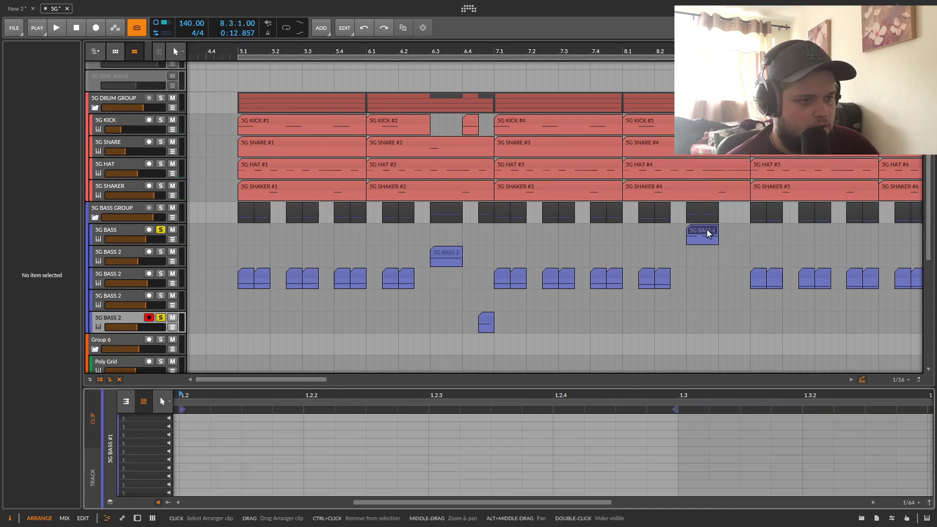
key(space)
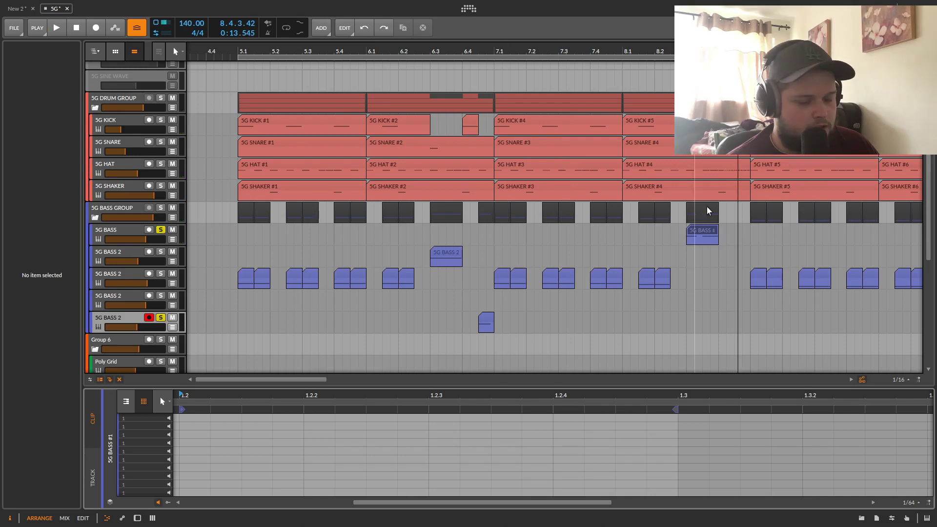
double_click(803, 384)
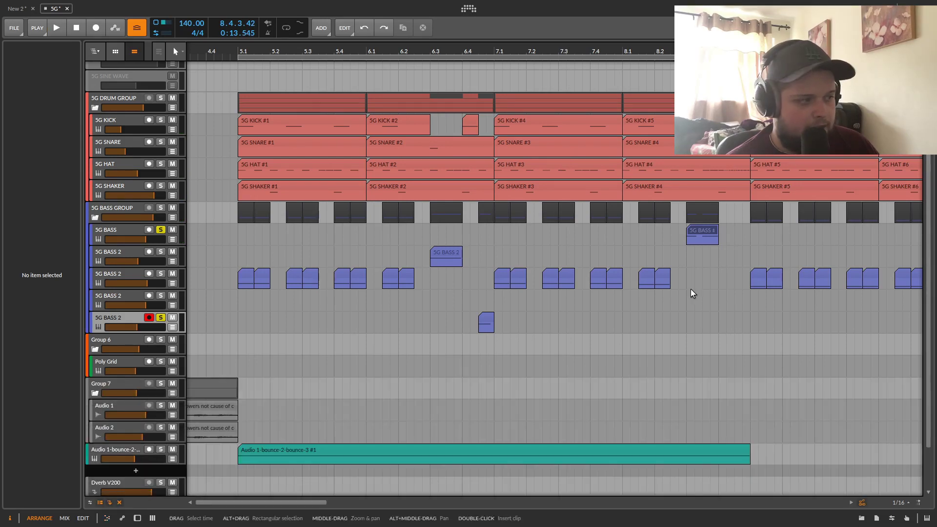
Open the first Poly Grid of the 5G BASS track, and play the bass while examining its Sinemod and ADSR modules.
click(112, 229)
double_click(110, 228)
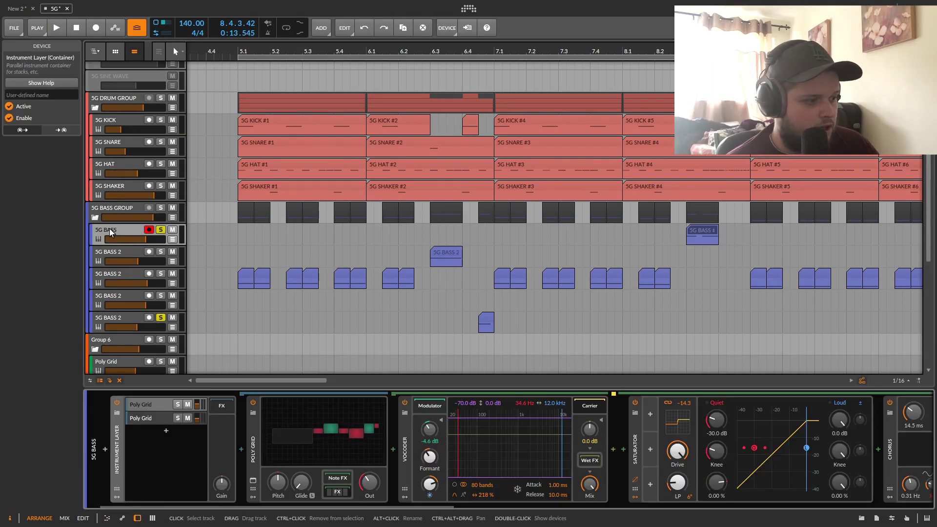
click(351, 406)
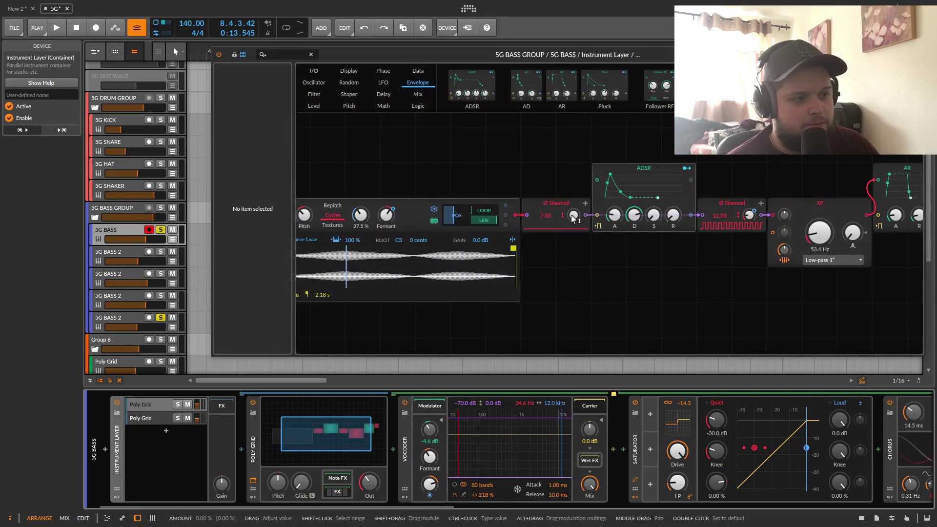
key(space)
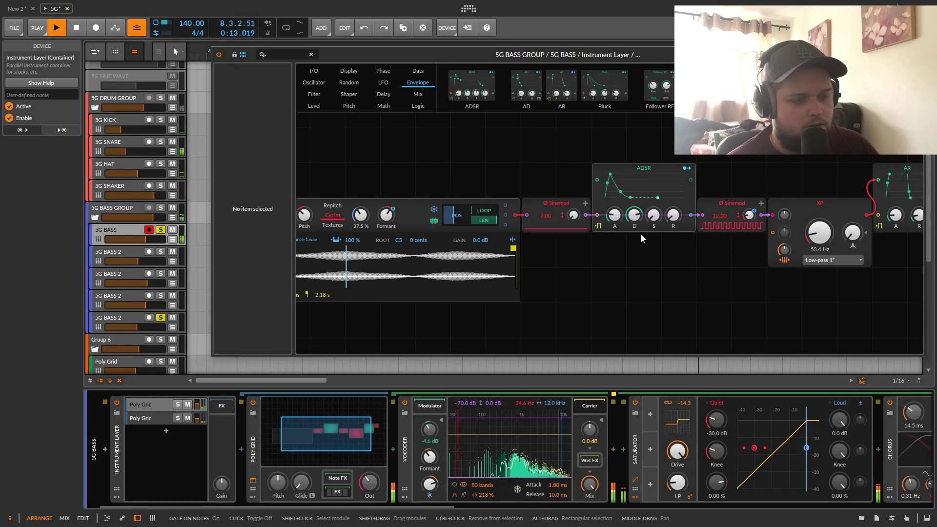
key(space)
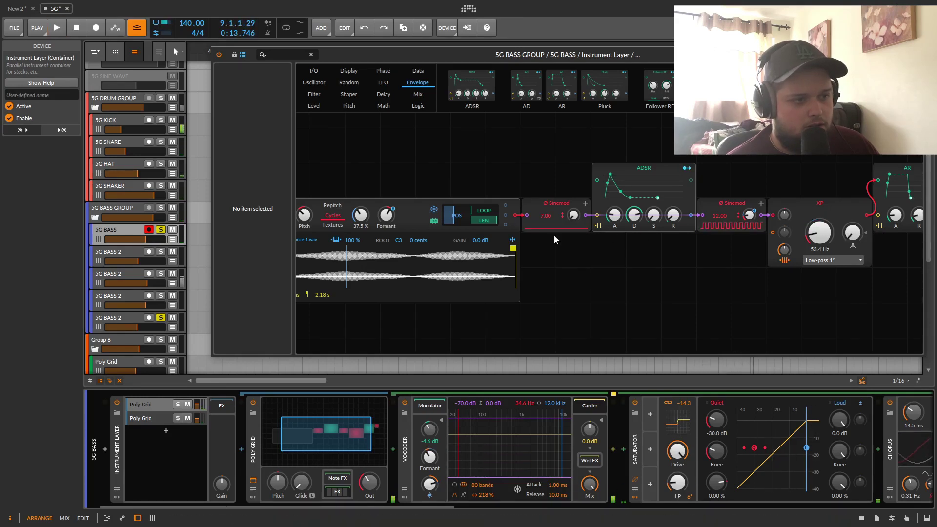
Move the first Sinemod below the signal path and take the ADSR out above it, playing the bass between the moves.
drag(564, 208, 563, 278)
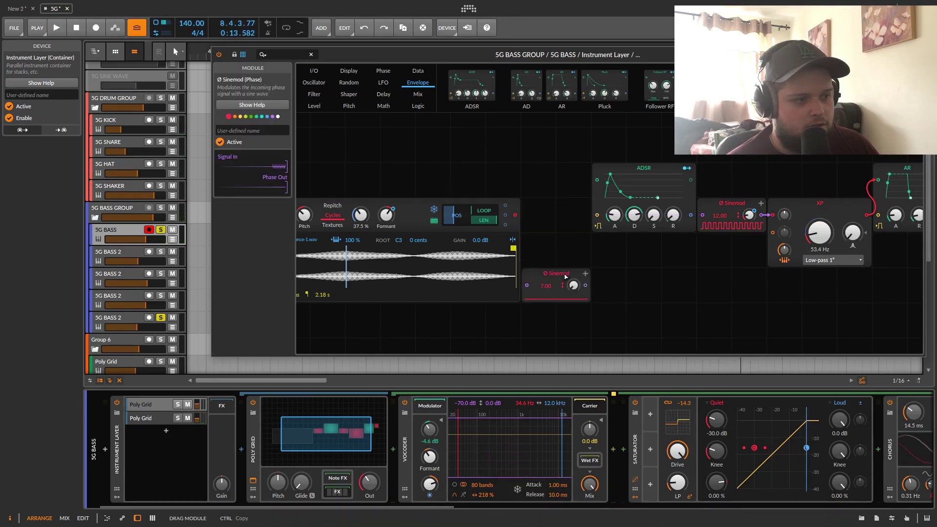
key(space)
key(space)
drag(672, 187, 603, 153)
key(space)
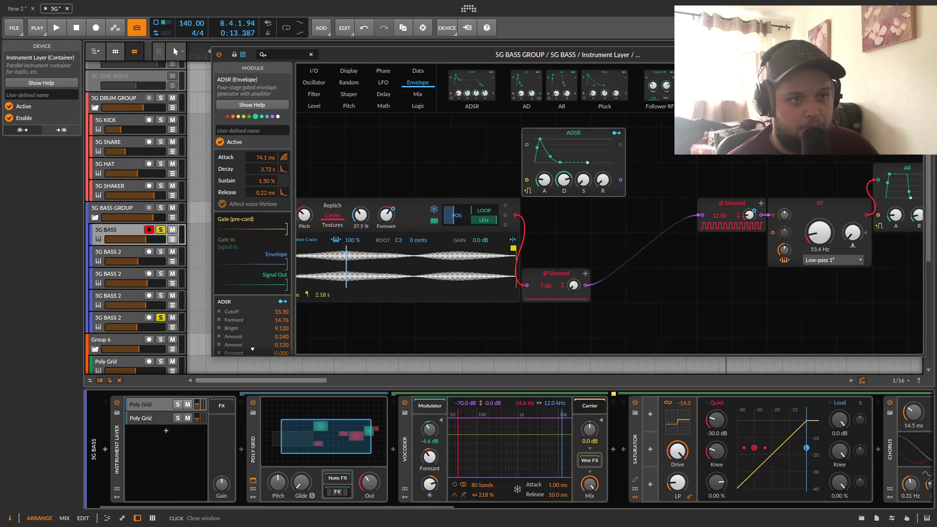
Close the 5G BASS Poly Grid editor and replay the bass from beat 8.3.
click(917, 54)
key(space)
key(space)
Clear the bass solos, solo the Poly Grid track in Group 6, and play its clips from late in bar 12.
scroll(525, 191, down, 1)
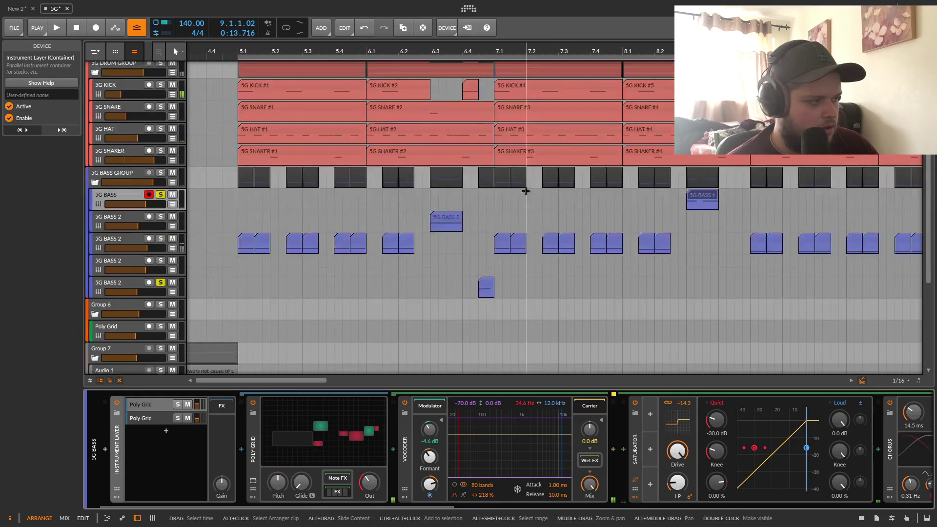
scroll(367, 243, down, 1)
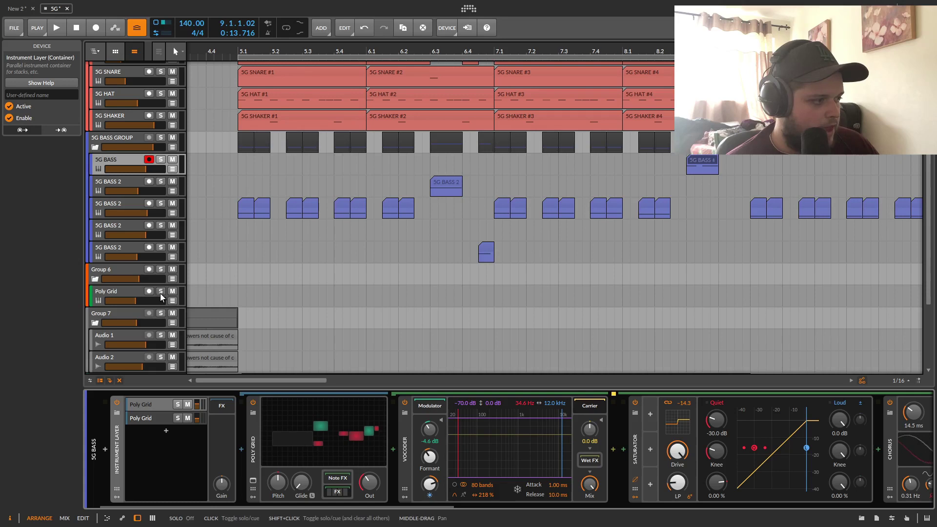
drag(919, 51, 318, 112)
key(space)
key(space)
click(541, 52)
key(space)
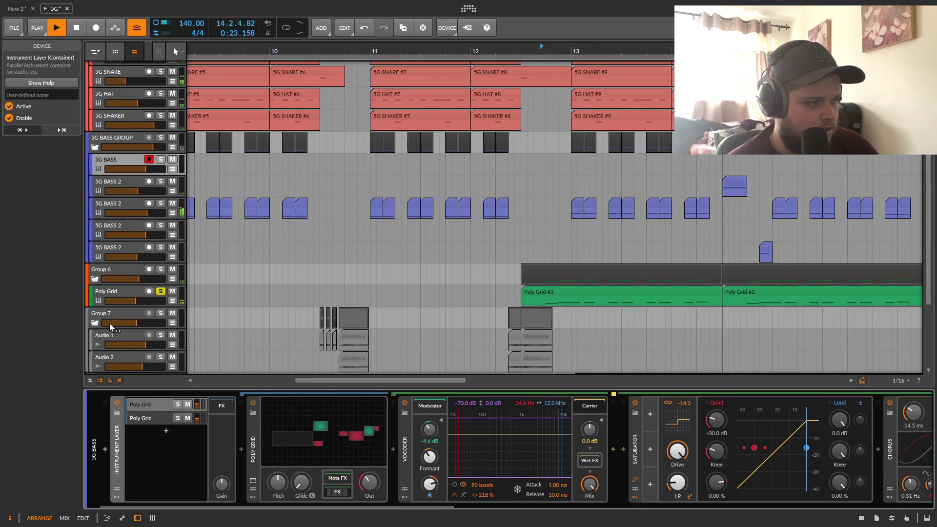
key(space)
Open the Group 6 track's Poly Grid, and zoom into the upper sampler's waveform to examine its cycles.
click(105, 295)
click(212, 454)
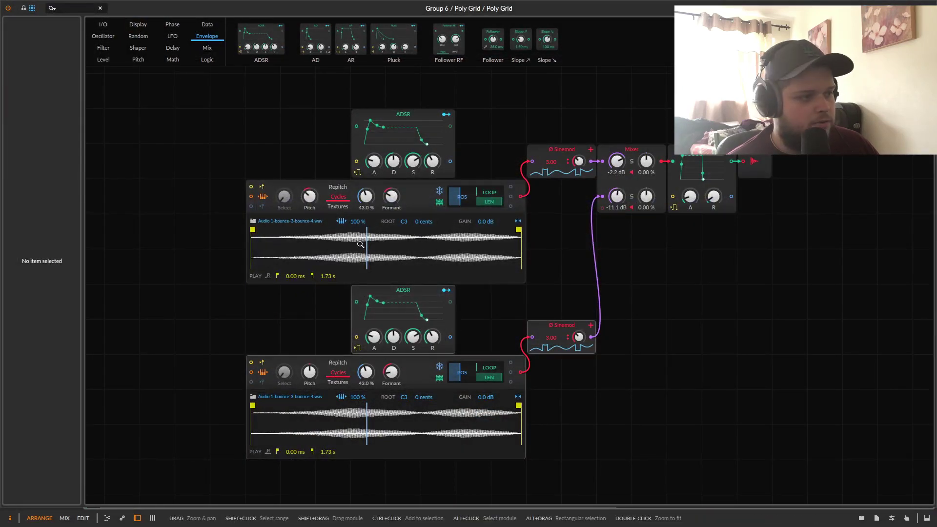
drag(357, 251, 358, 305)
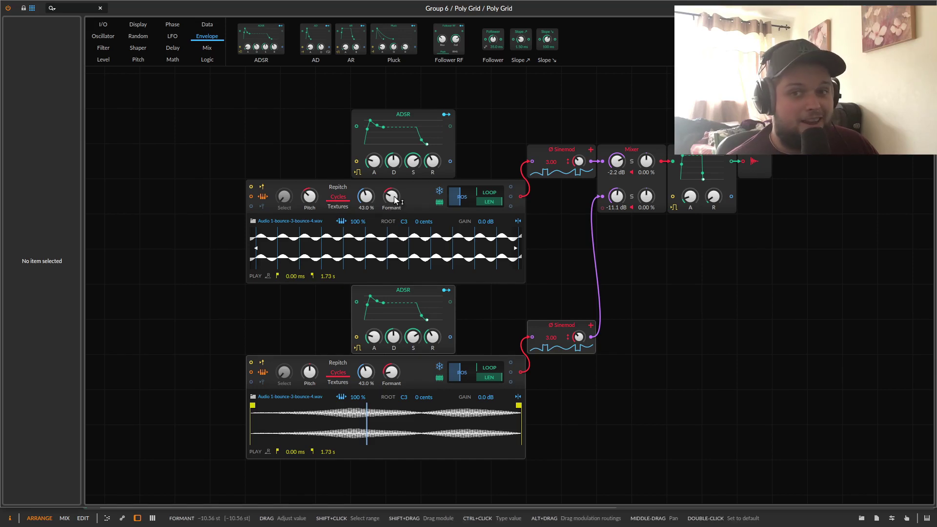
Try a higher formant on the upper sampler, and bring it back down.
drag(395, 200, 395, 191)
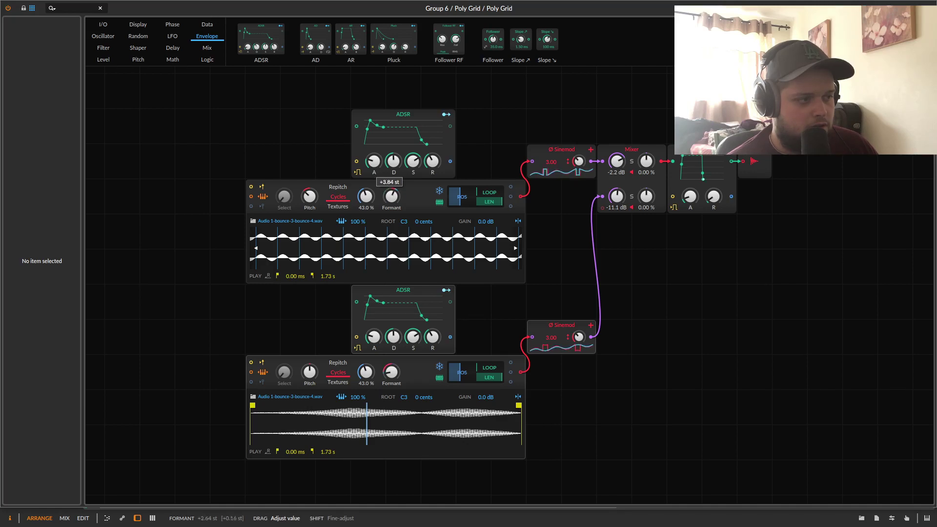
drag(393, 198, 393, 238)
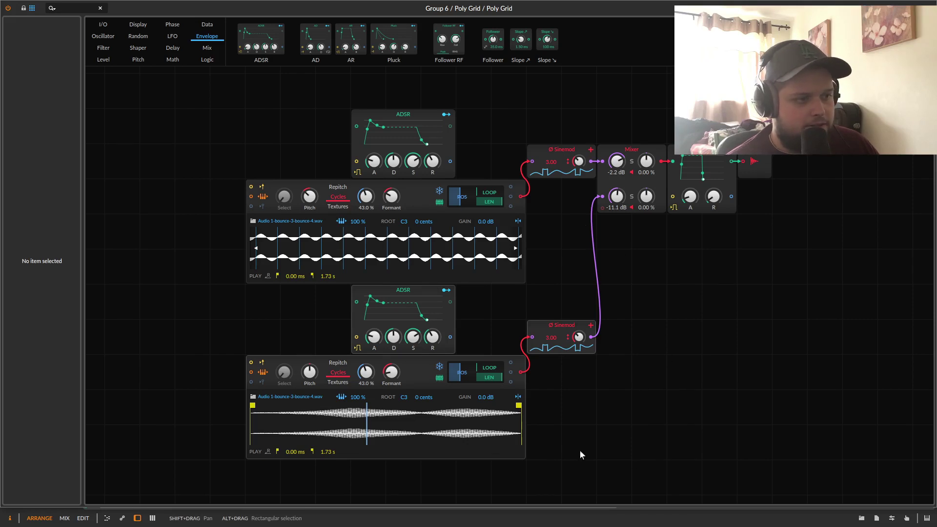
Audition each Mixer channel with the other at -Inf dB, raising channel 2 to +6.0 dB, undo the level changes, and close the editor.
drag(563, 447, 236, 102)
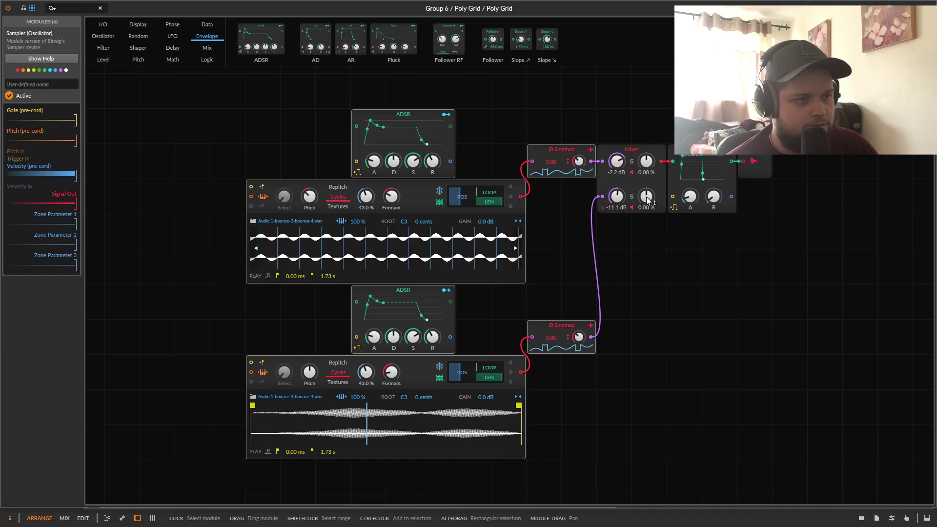
drag(611, 208, 611, 193)
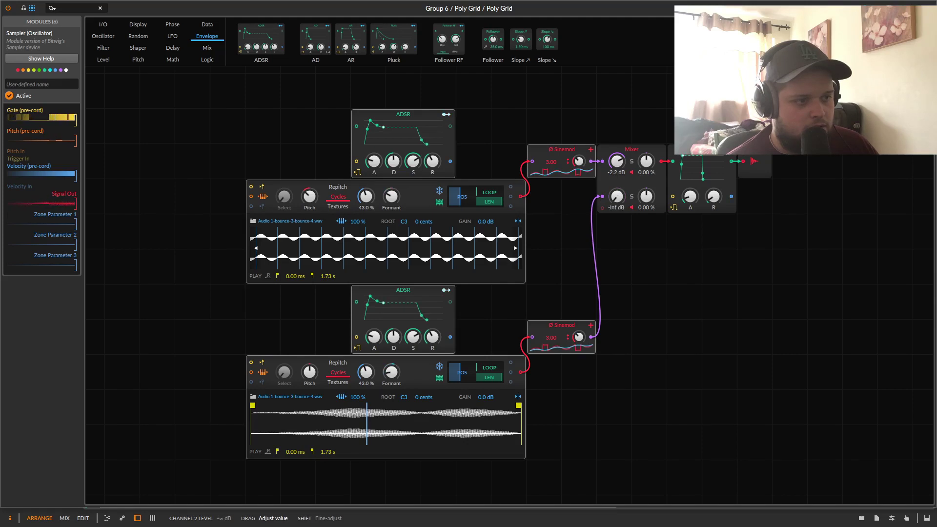
mouse_move(617, 196)
mouse_down()
mouse_move(617, 166)
mouse_move(617, 208)
mouse_up()
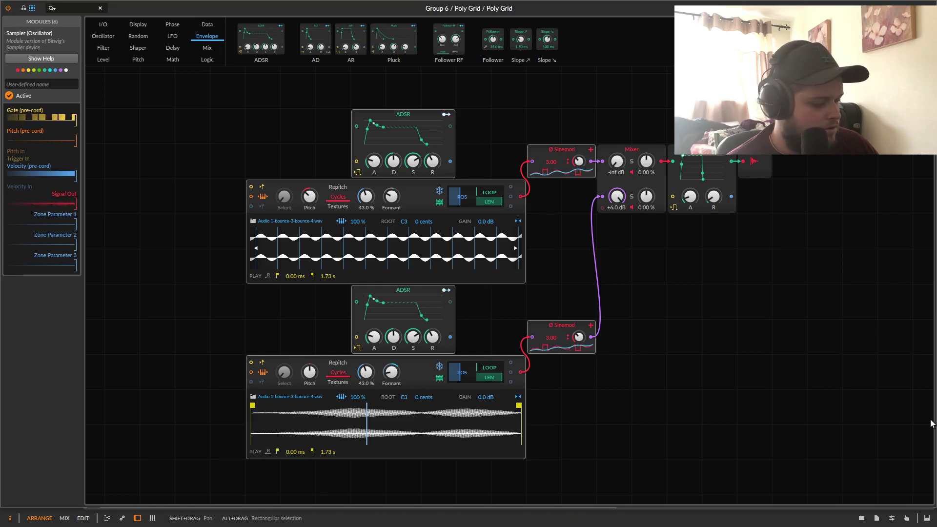
key(ctrl+z)
key(ctrl+z)
key(Escape)
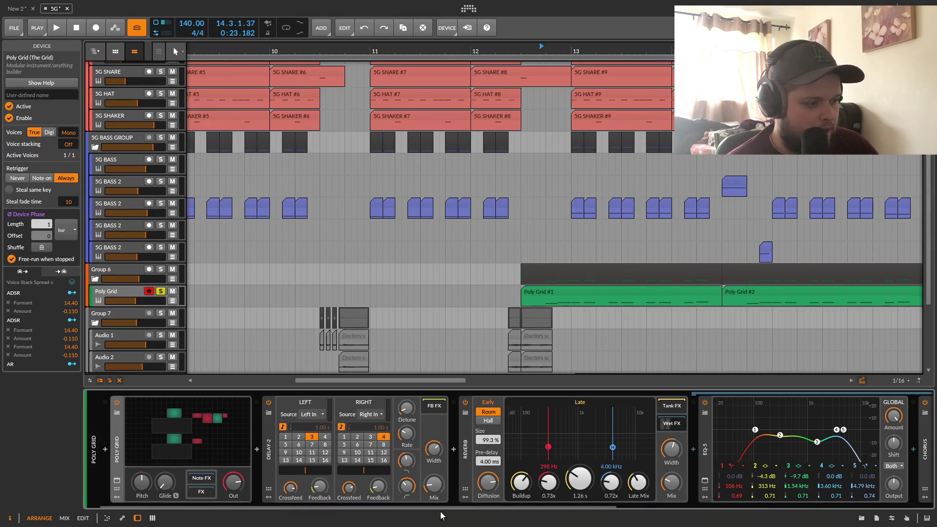
Examine the Poly Grid track's Delay-2 and Reverb, including the EQ-5 and Chorus in the Reverb's Wet FX chain.
drag(444, 505, 523, 508)
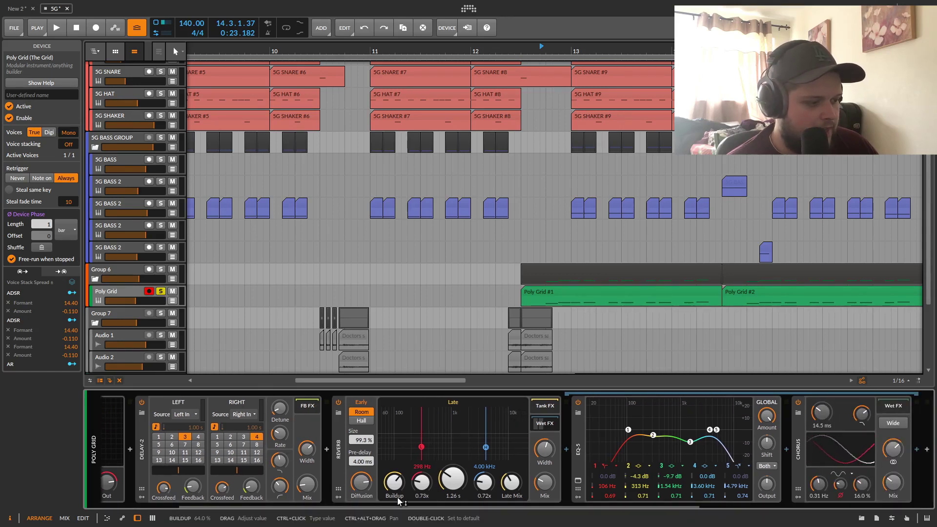
click(547, 423)
click(547, 423)
drag(614, 506, 781, 513)
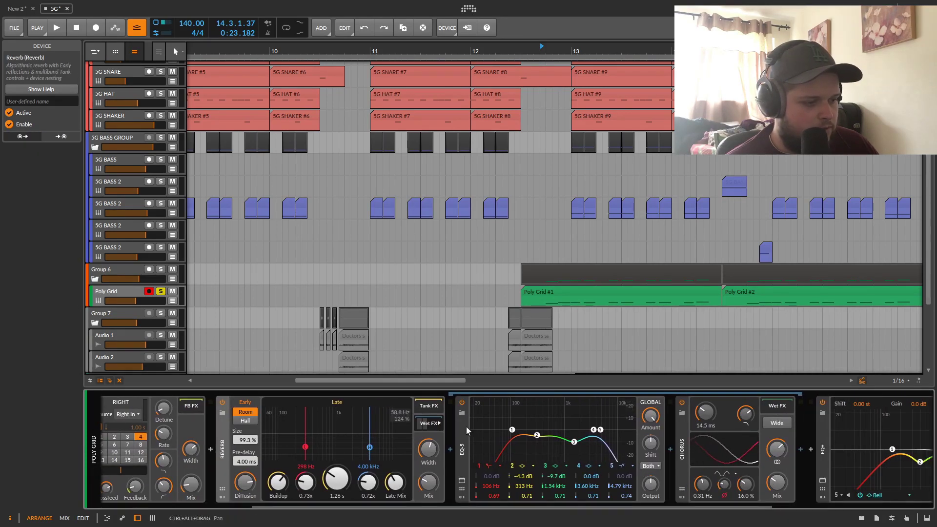
Play the Poly Grid track, disable its Reverb, and examine the EQ+ and Chorus at the chain's end.
key(space)
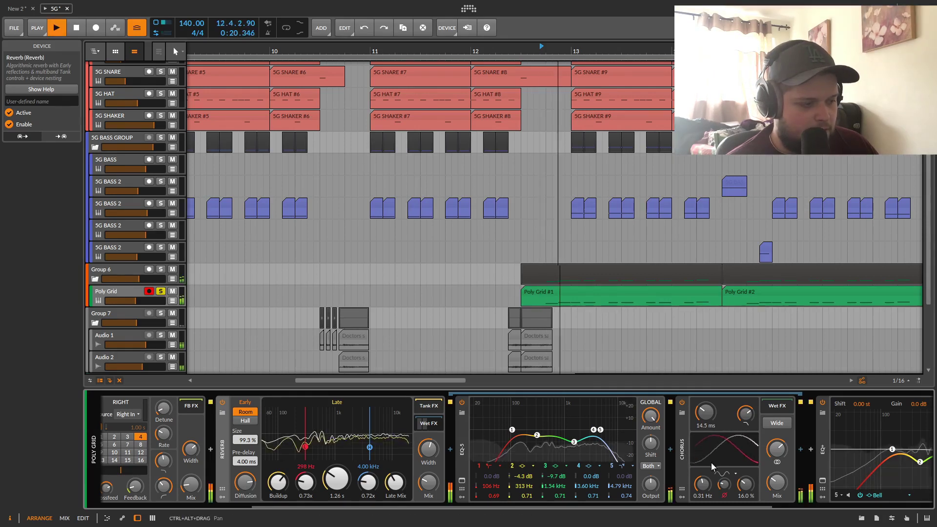
key(space)
click(223, 403)
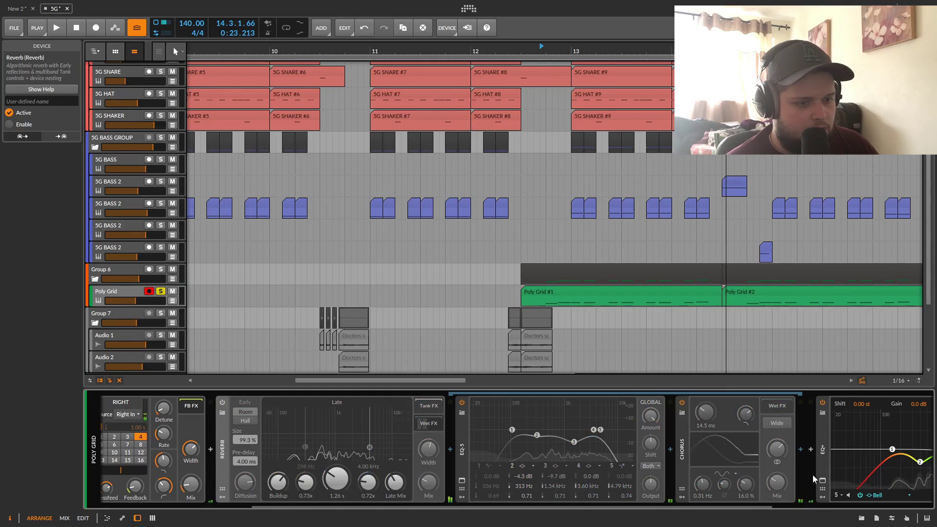
drag(738, 509, 900, 508)
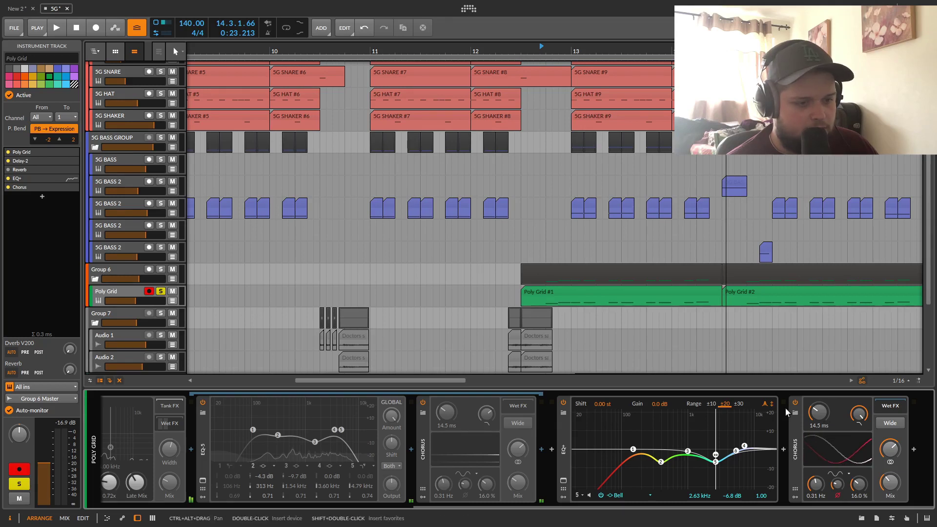
Audition the Poly Grid track with the chain's final Chorus off and on, and re-enable the Reverb.
key(space)
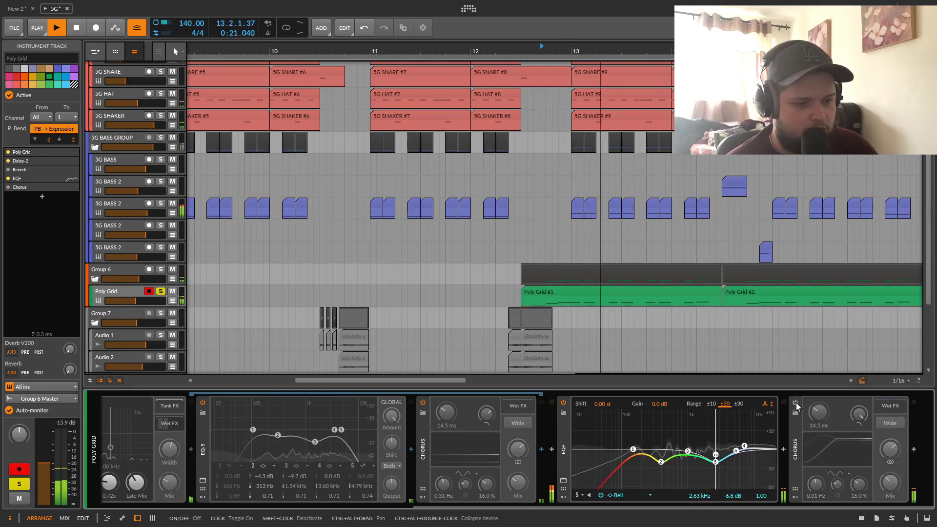
click(796, 403)
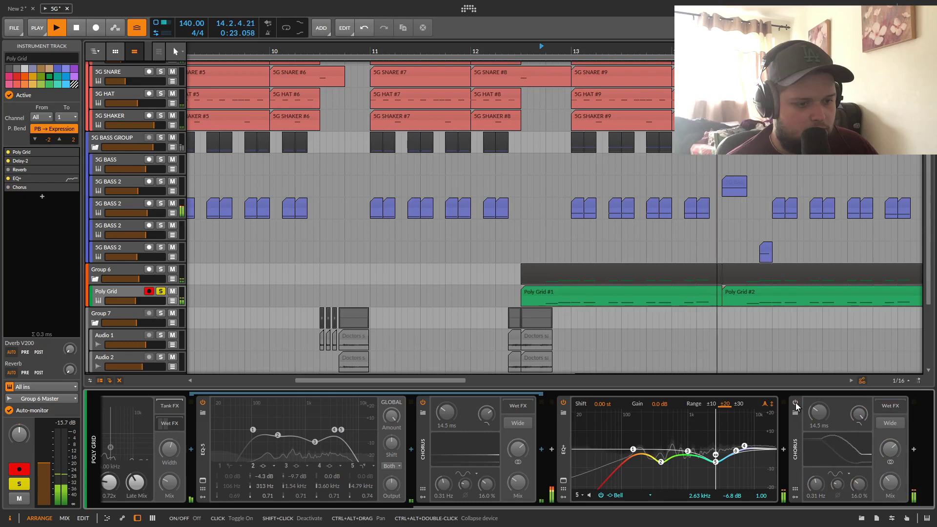
click(795, 402)
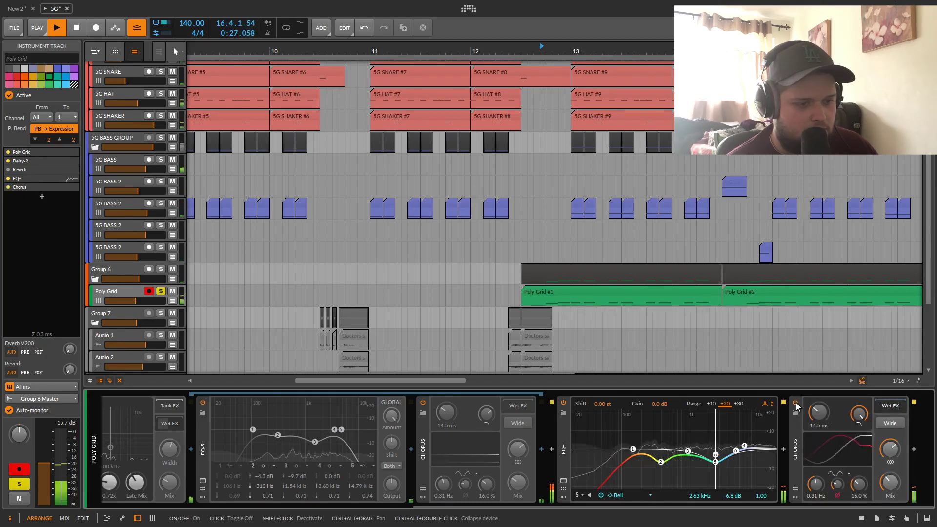
key(space)
drag(786, 506, 567, 506)
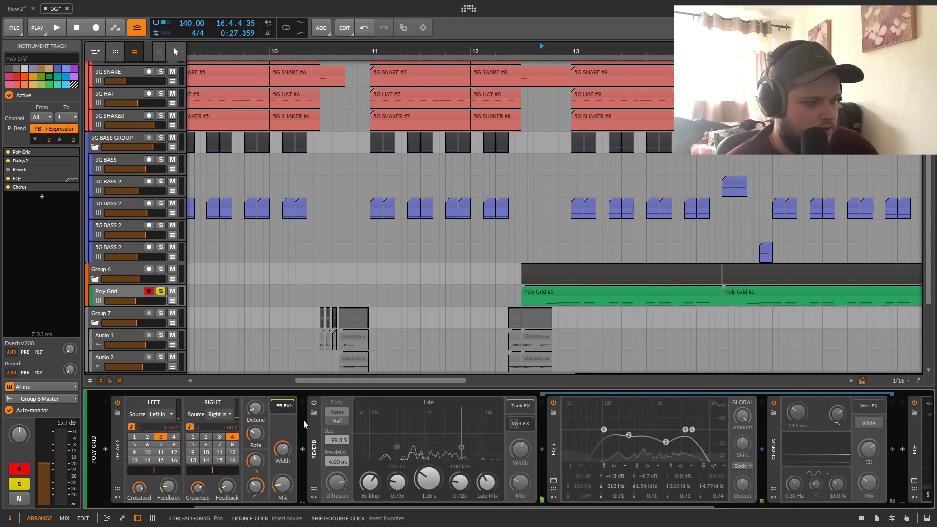
click(315, 403)
Solo Group 7 instead of Poly Grid and play its clips from bar 10.2.
scroll(314, 280, down, 3)
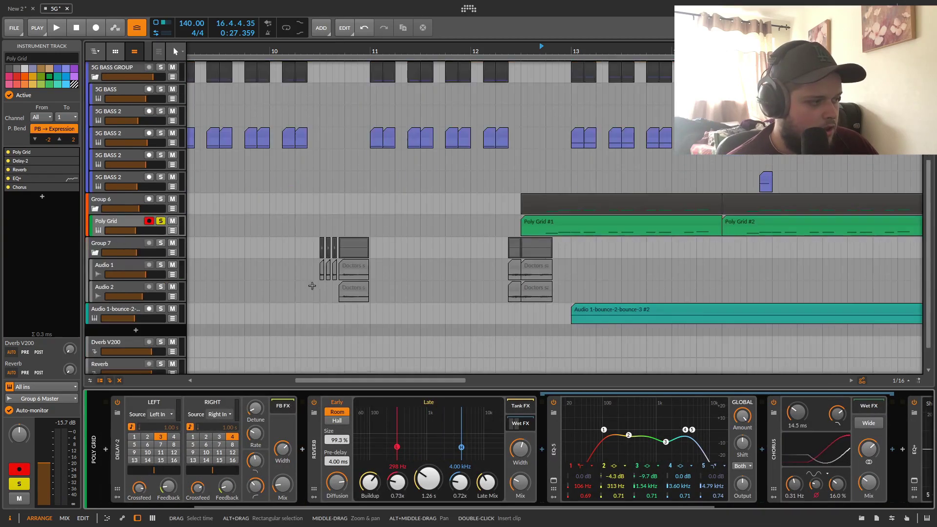
click(161, 243)
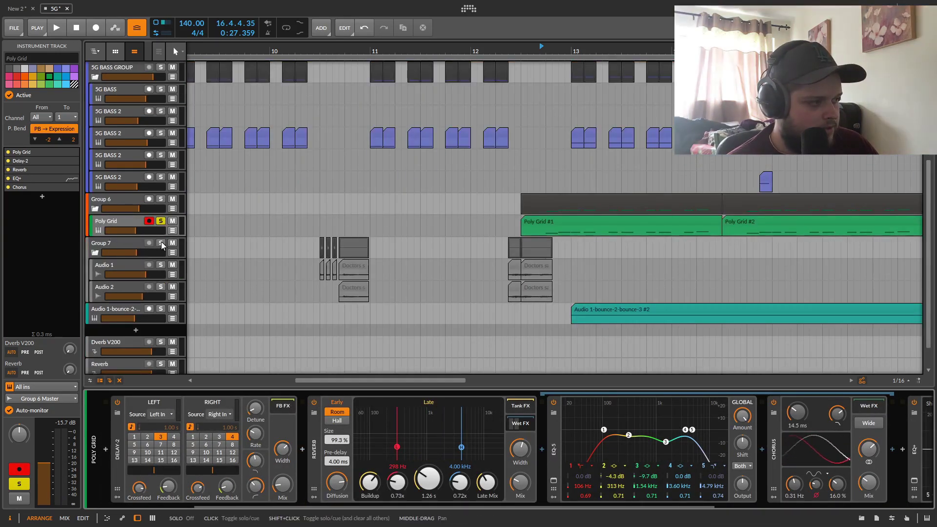
key(space)
key(space)
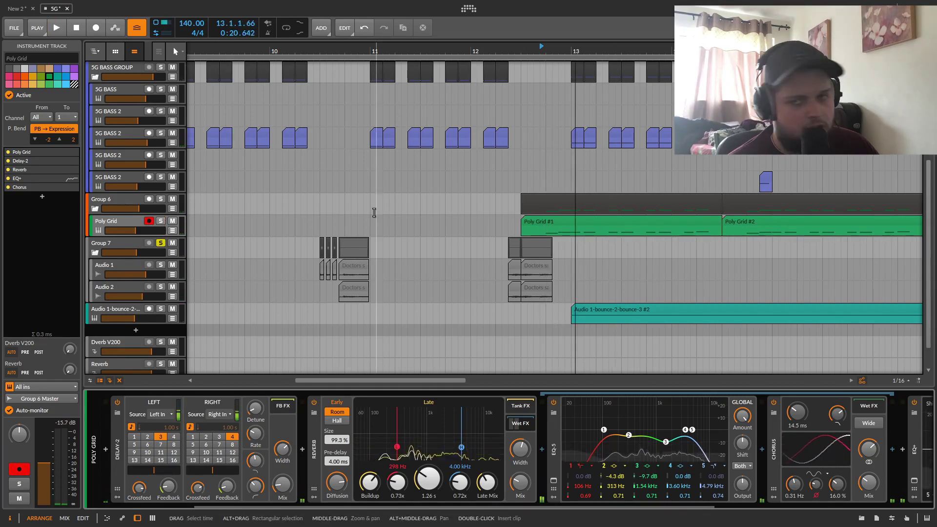
click(296, 58)
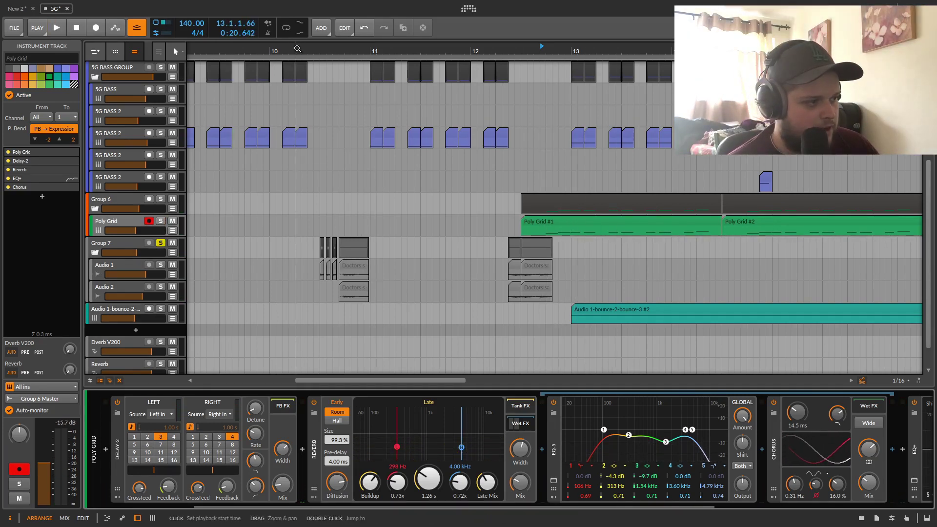
key(space)
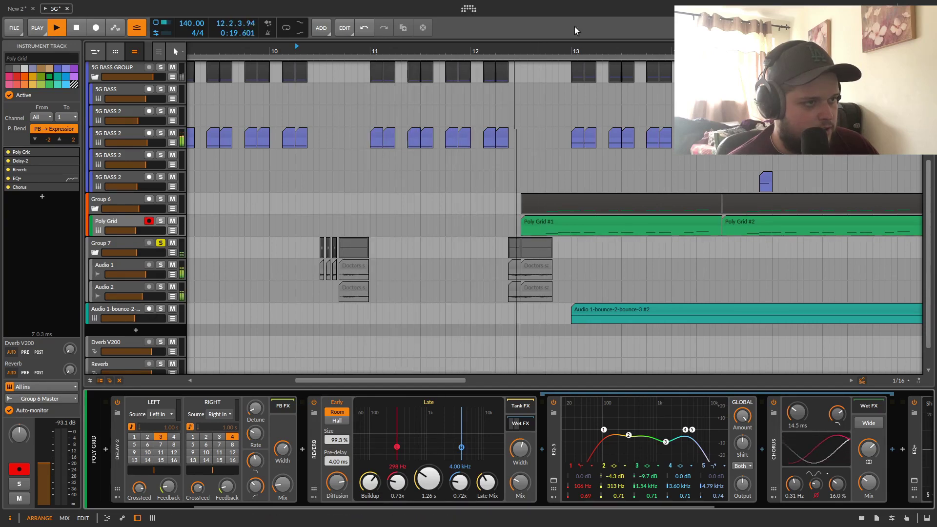
Play the earlier Group 7 vocal clips from the start of bar 4.
drag(597, 48, 527, 69)
key(space)
click(309, 48)
key(space)
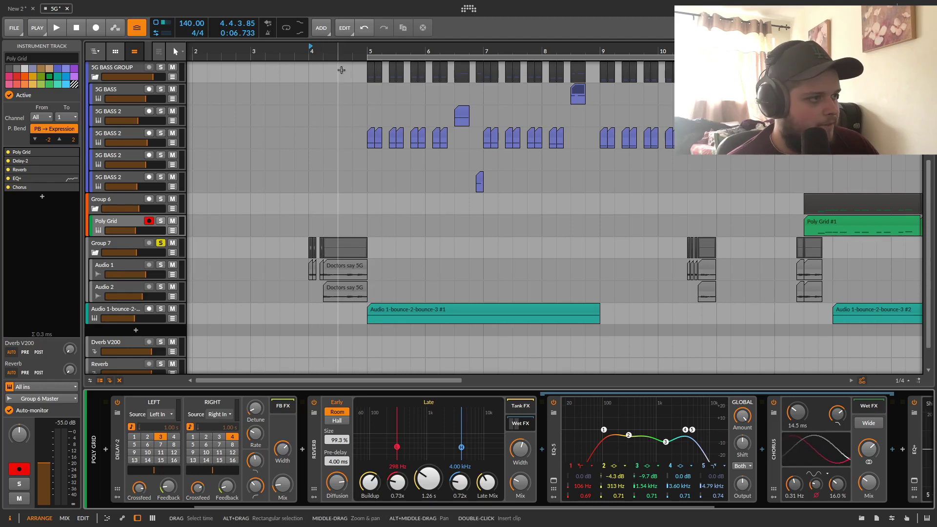
Audition the bar 4 vocal clips with Audio 2 soloed, with Audio 1 soloed, and with both tracks together.
drag(345, 51, 483, 295)
key(s)
key(space)
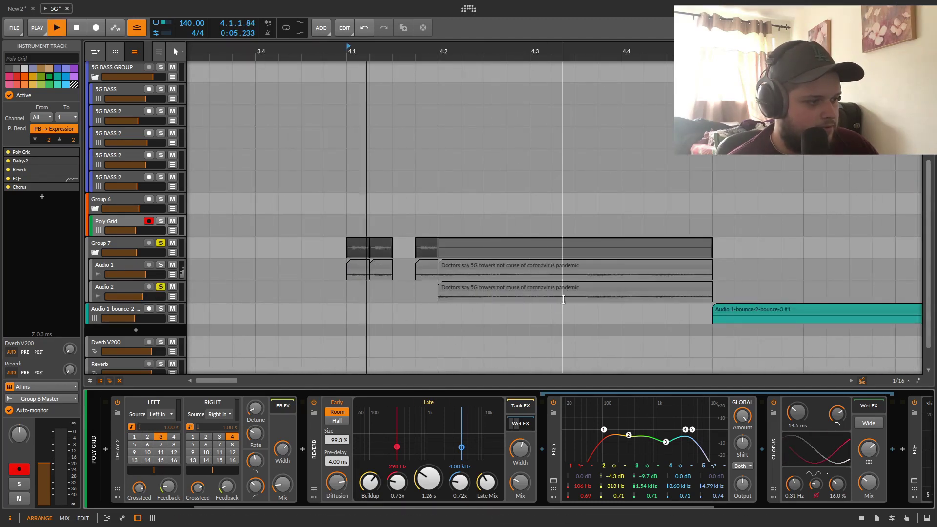
key(space)
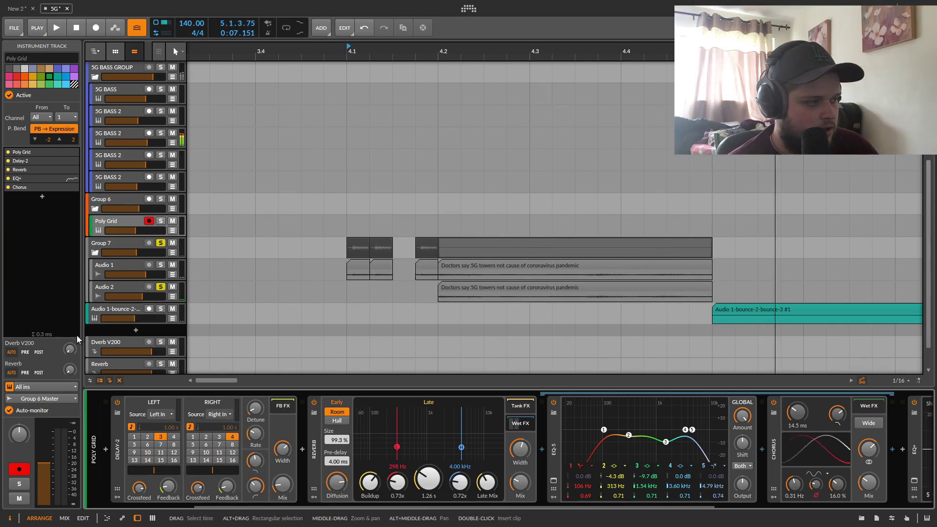
click(160, 266)
key(space)
click(161, 265)
key(space)
key(space)
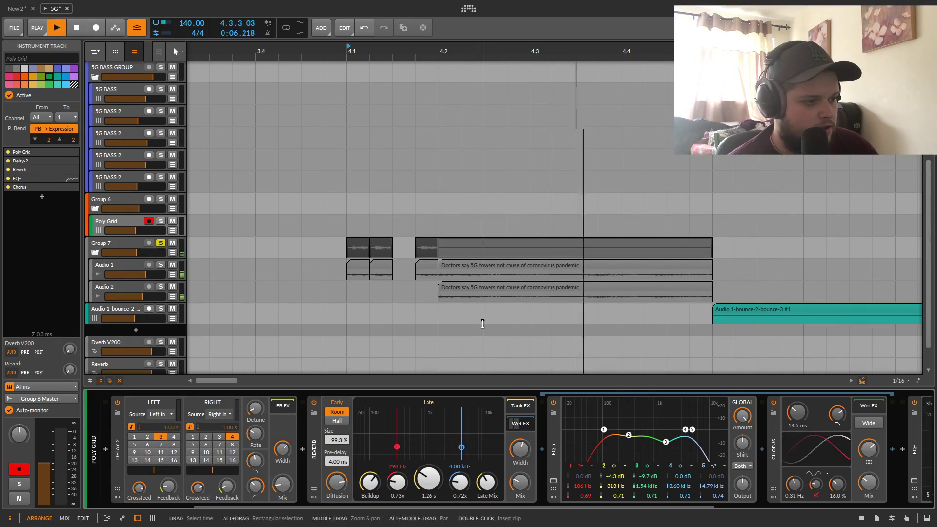
key(space)
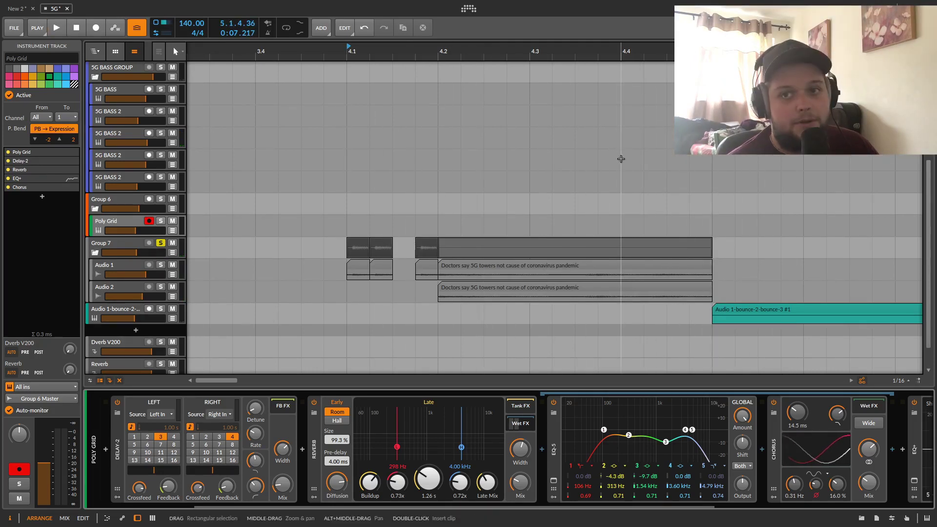
Examine the pitch curve in the Audio 1 clip "Doctors say 5G towers not cause of coronavirus pandemic", and close the clip editor.
double_click(634, 268)
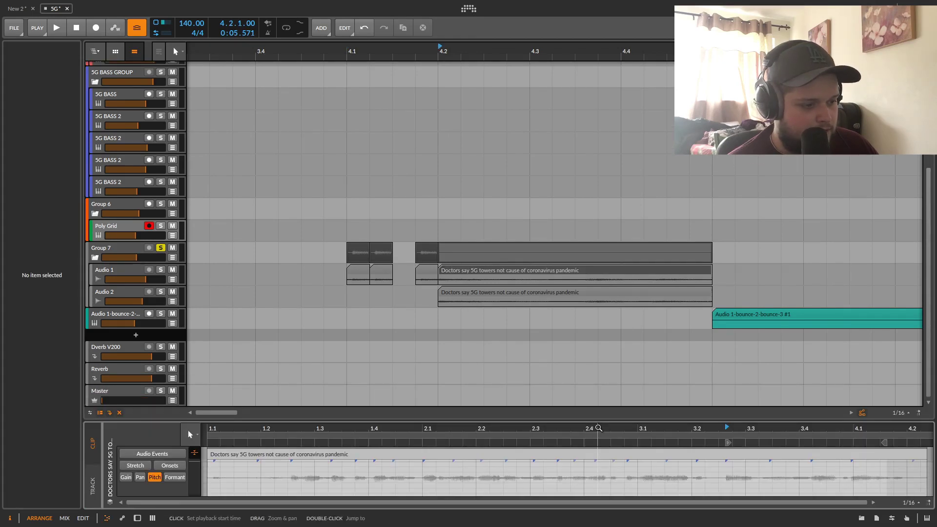
drag(188, 429, 189, 192)
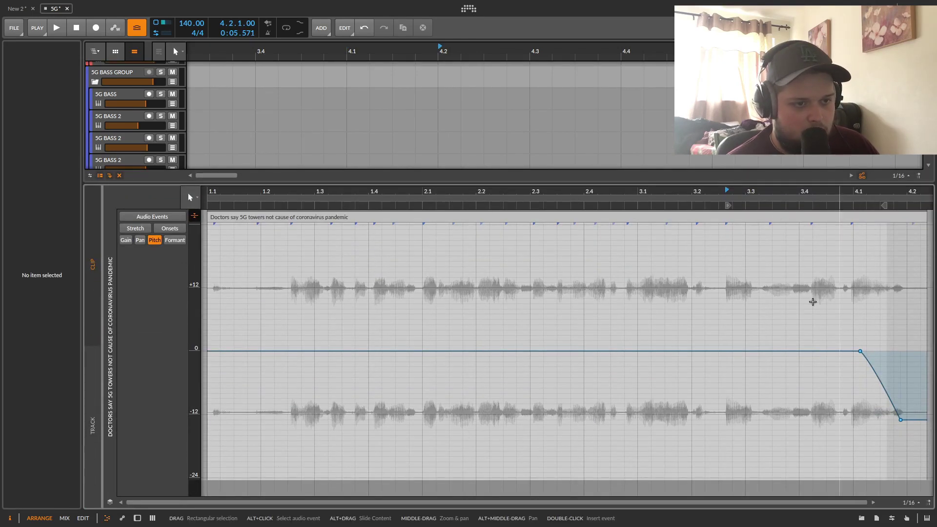
drag(790, 182, 722, 493)
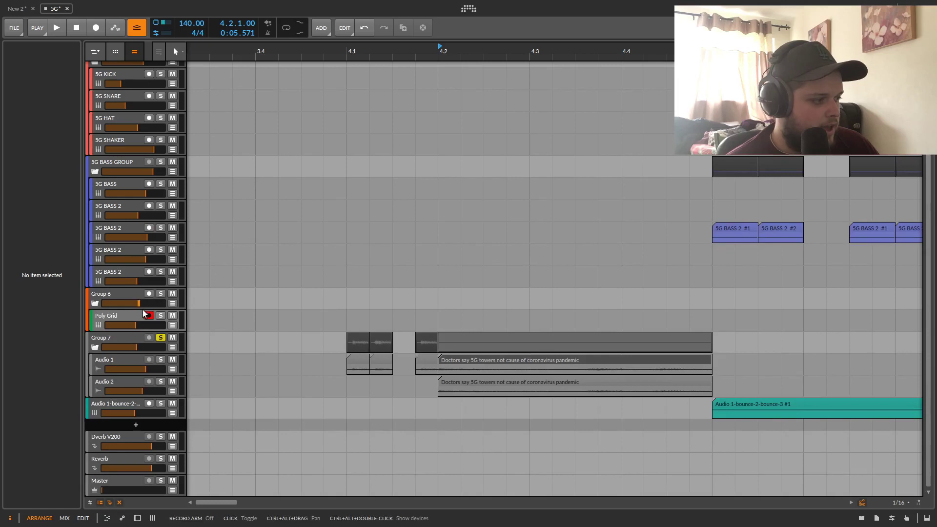
Solo the Audio 1-bounce-2-bounce-3 track along with Group 7 and play it from just before bar 5.
click(110, 409)
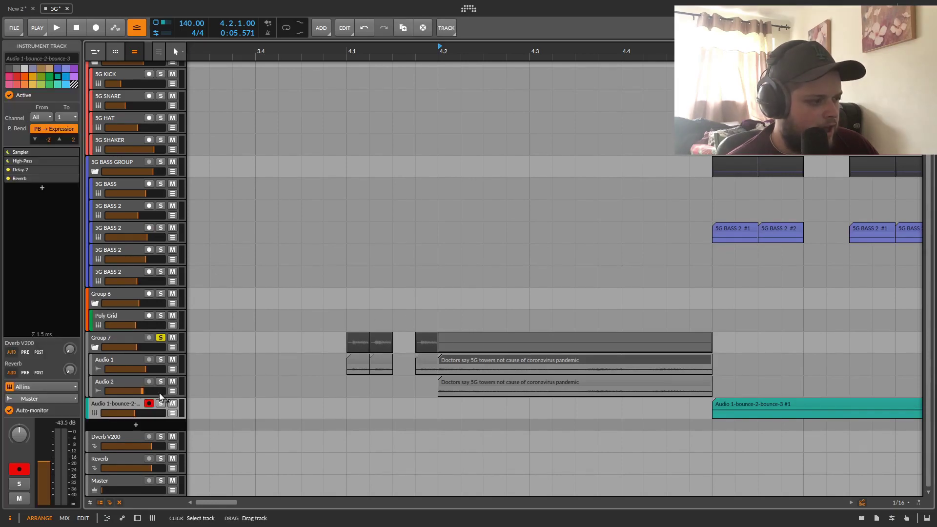
click(161, 403)
mouse_move(781, 52)
mouse_down()
mouse_move(529, 51)
mouse_move(486, 62)
mouse_up()
click(437, 49)
key(space)
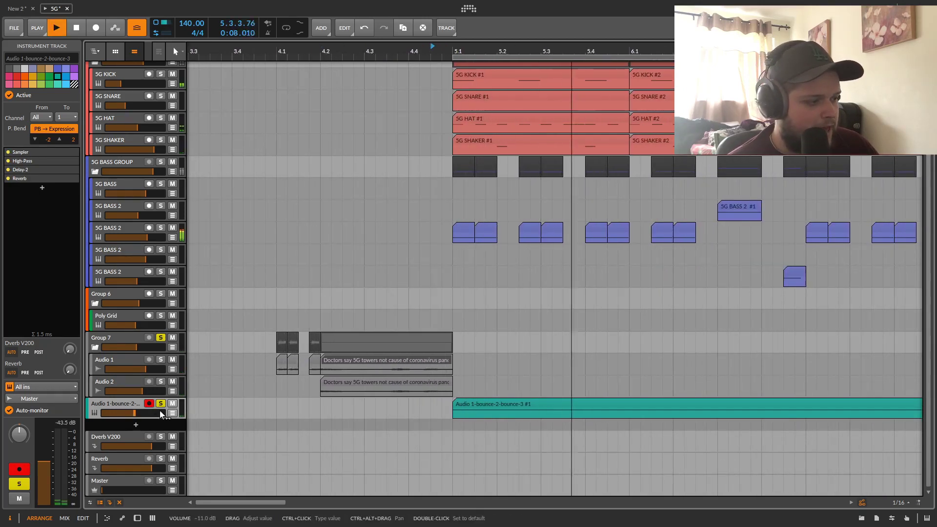
key(space)
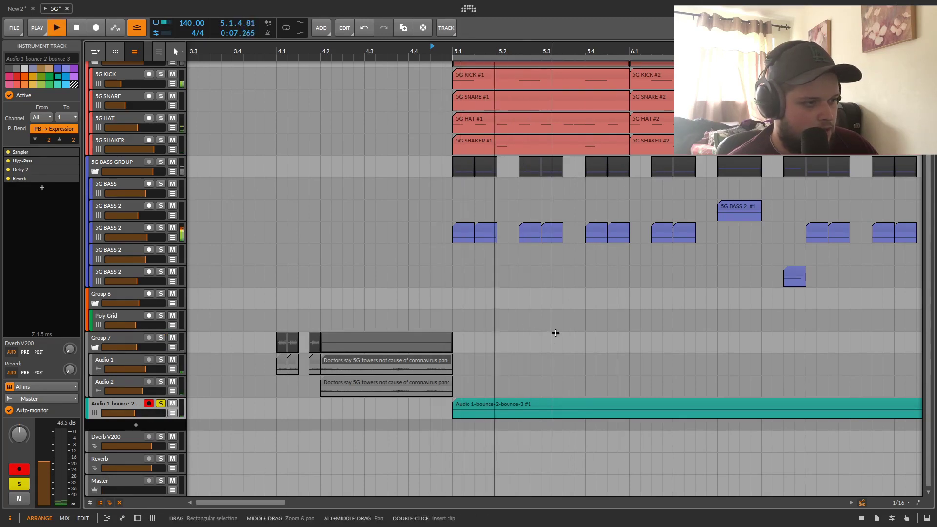
key(space)
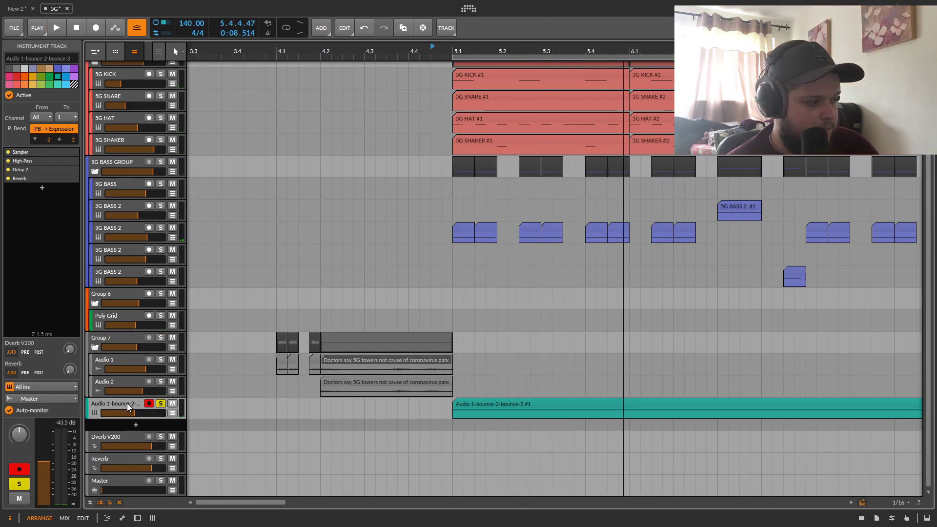
Show the Audio 1-bounce-2-bounce-3 track's devices and examine its Sampler, Peak Limiter and EQ+.
key(d)
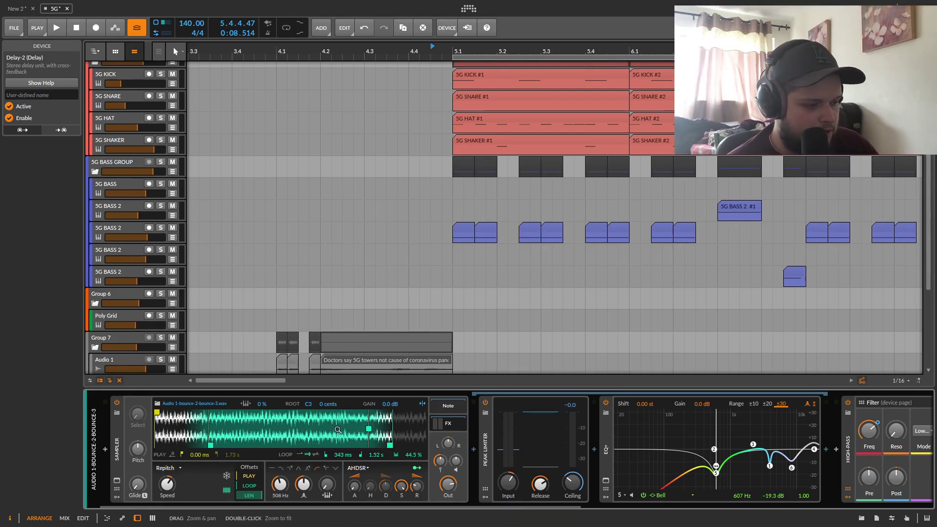
click(513, 492)
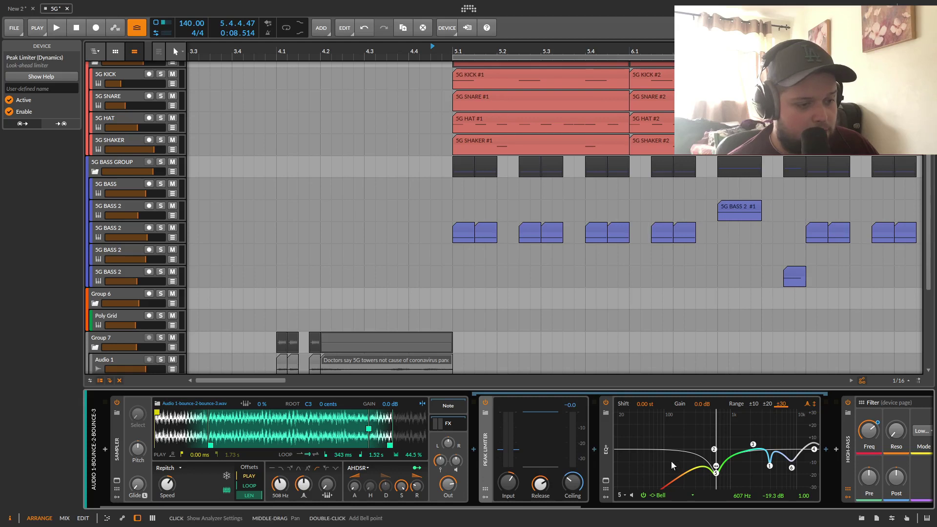
click(607, 435)
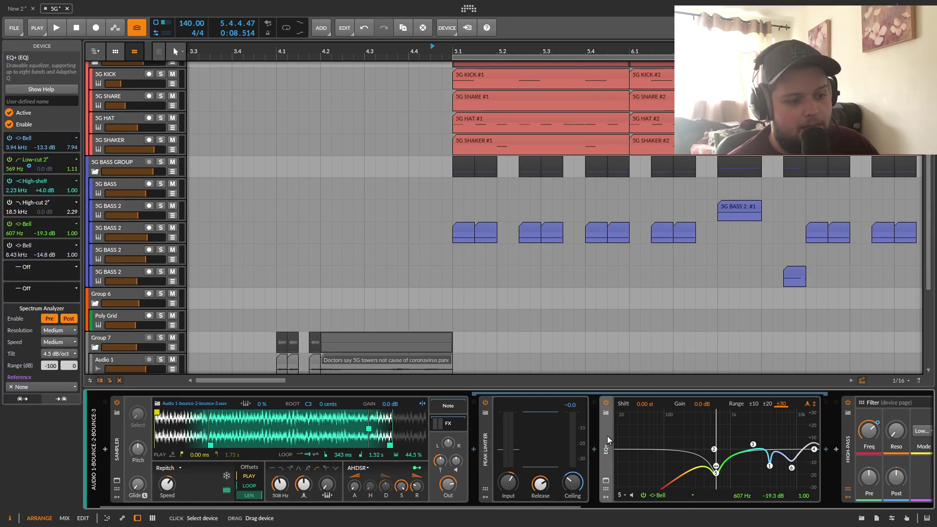
Compare the Audio 1-bounce-2-bounce-3 track's sound with its EQ+ disabled and enabled during playback.
click(607, 403)
key(space)
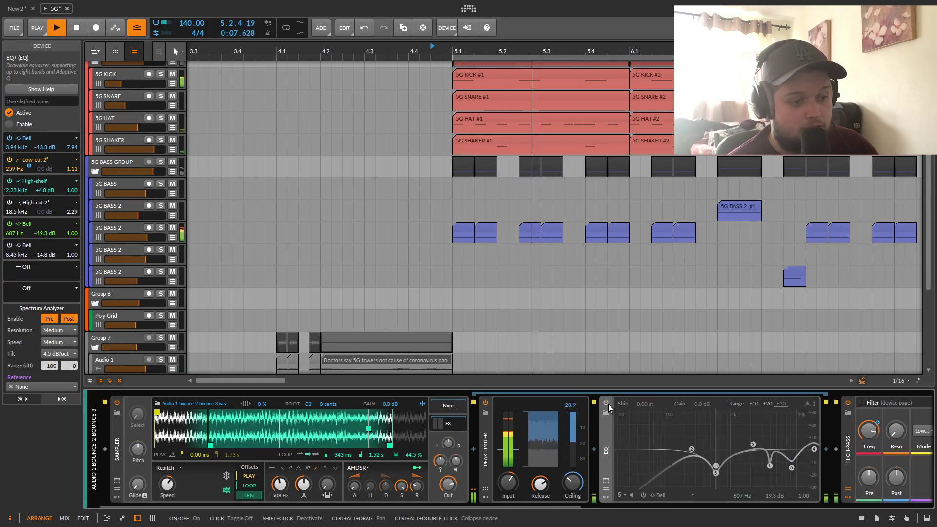
click(605, 401)
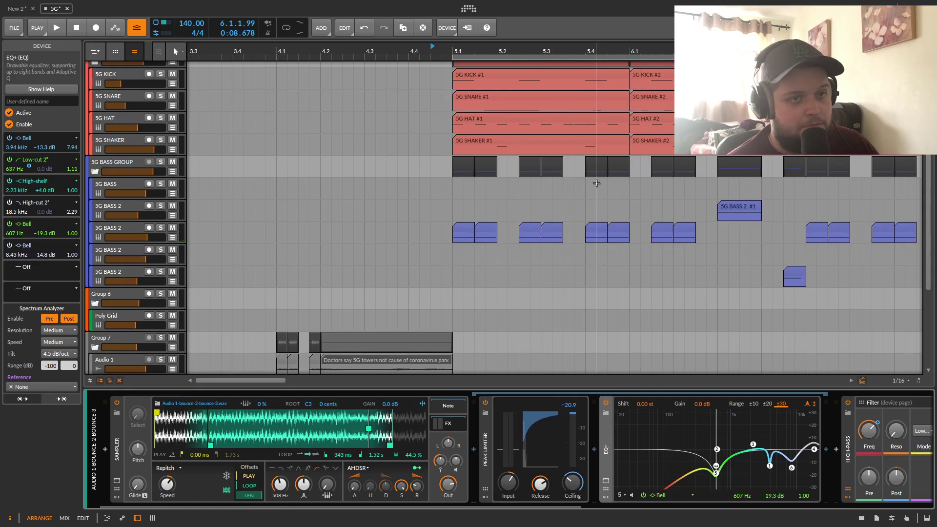
key(space)
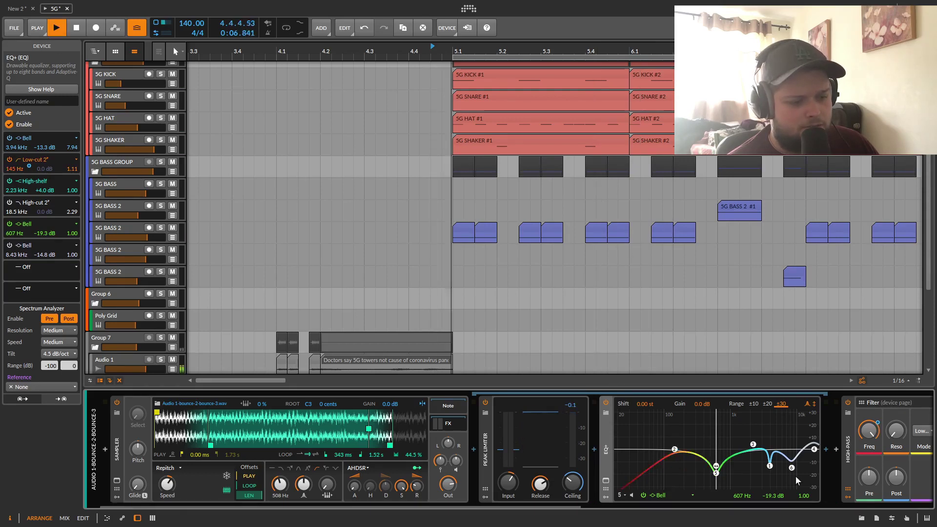
key(space)
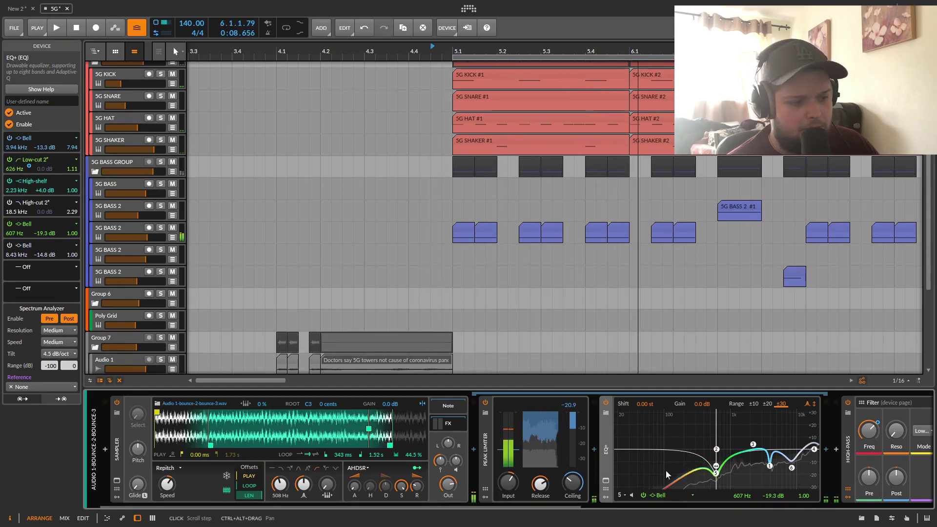
Play the Audio 1-bounce-2-bounce-3 track while examining its High-Pass, Delay-2 and Reverb devices.
drag(553, 506, 794, 525)
key(space)
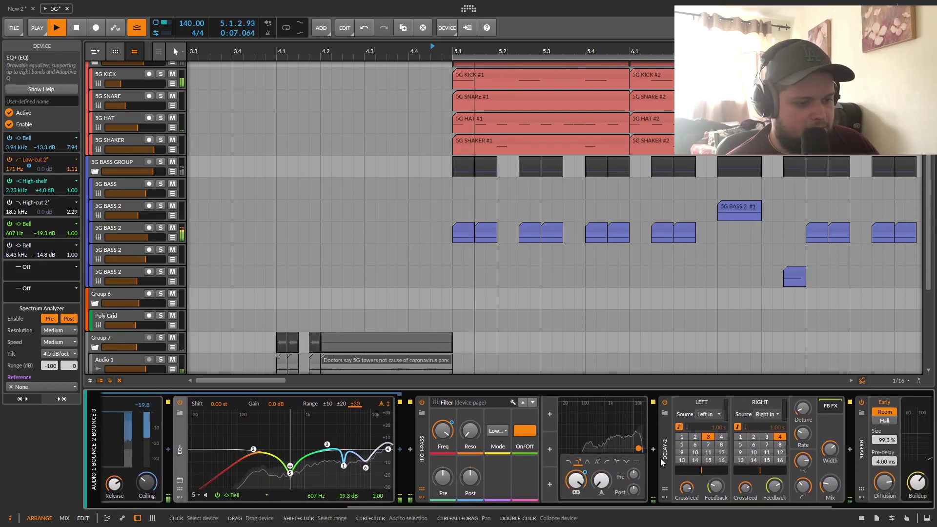
drag(652, 503, 757, 511)
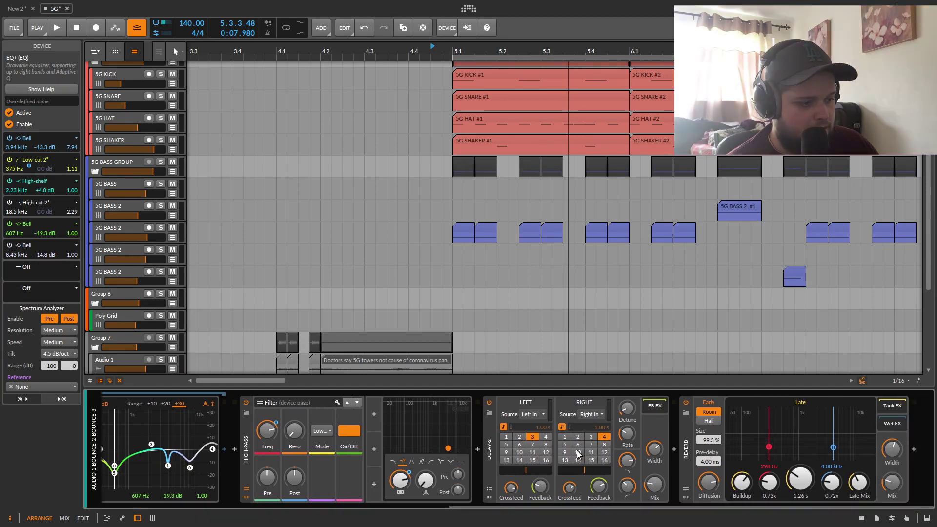
Open the Dverb V200 effect track's Grid patch in an enlarged editor and examine its delay and allpass network.
scroll(368, 215, down, 5)
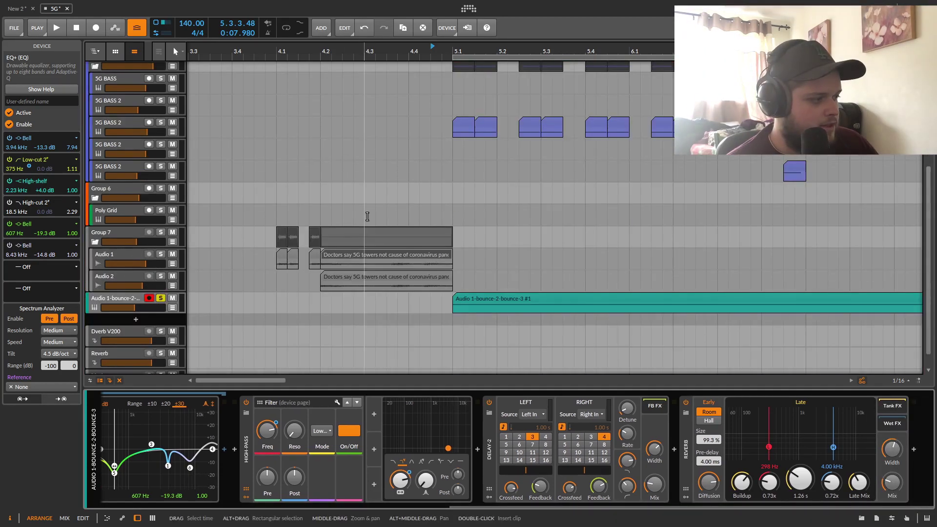
click(103, 315)
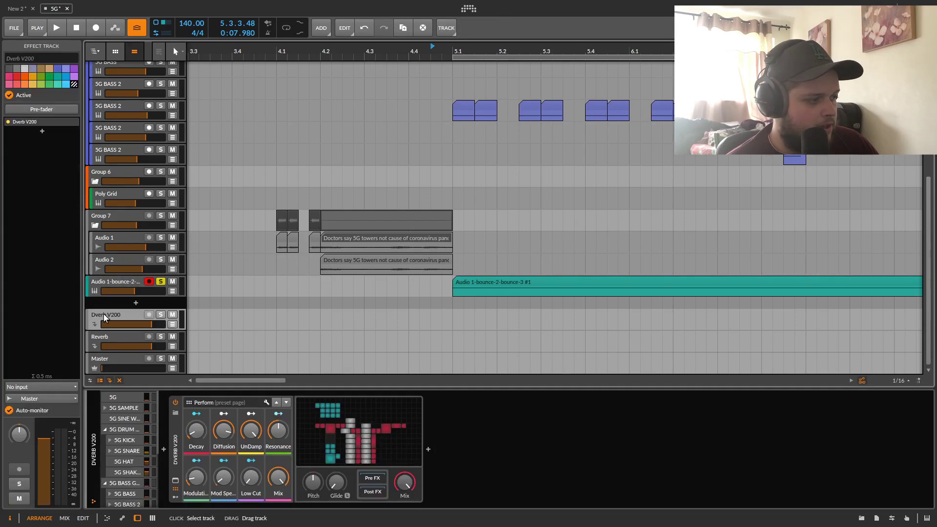
click(341, 436)
mouse_move(345, 438)
mouse_down()
mouse_move(337, 421)
mouse_move(326, 436)
mouse_move(346, 454)
mouse_up()
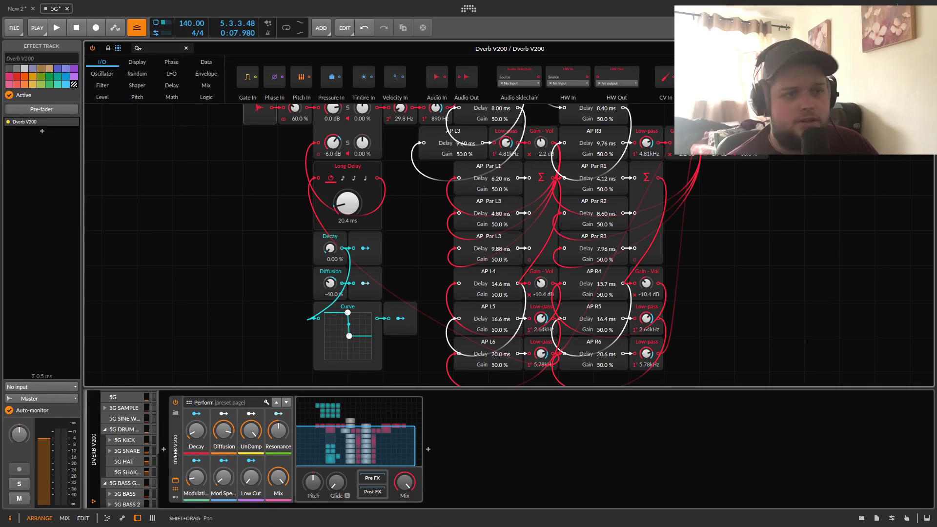
scroll(767, 299, up, 3)
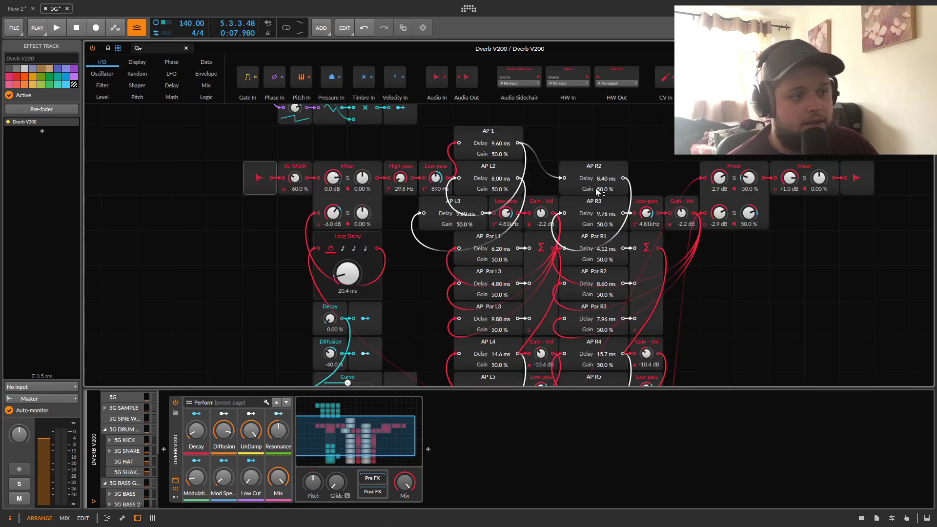
drag(699, 389, 699, 459)
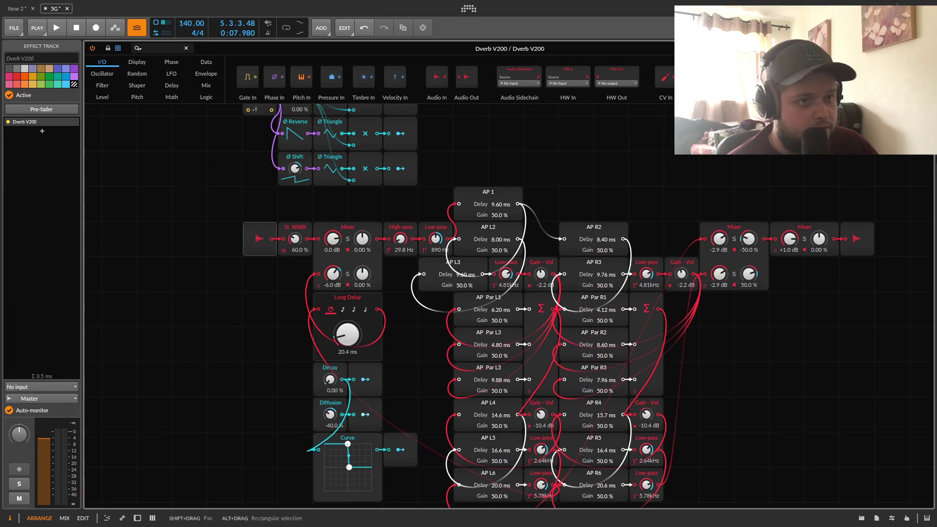
Close the Dverb V200 patch editor and examine the Reverb effect track's Reverb and EQ-2 devices.
click(926, 48)
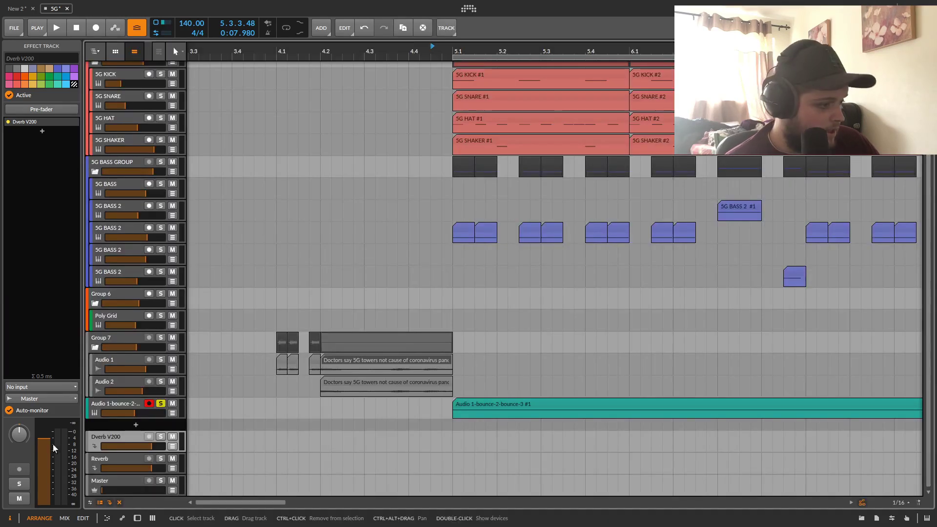
click(119, 461)
double_click(119, 461)
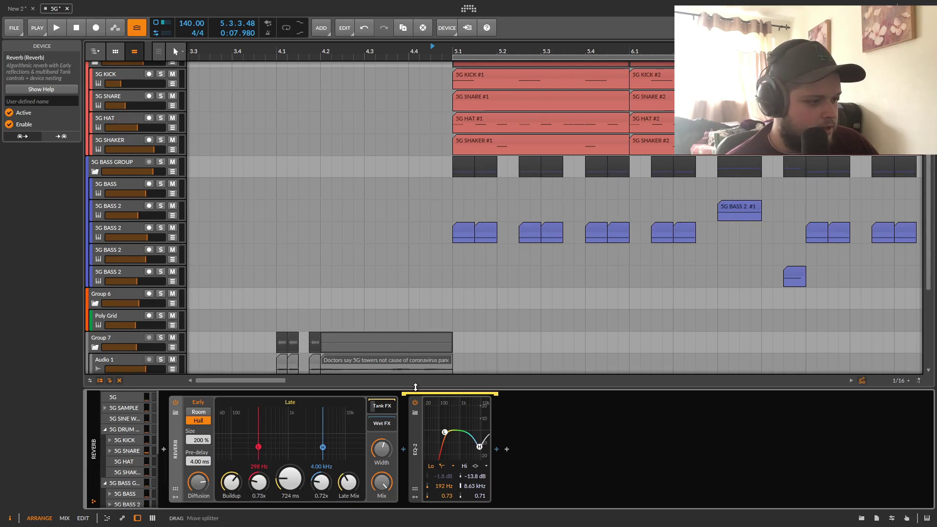
drag(415, 387, 240, 508)
Show the Master track's device chain, examine its EQ+, Dynamics and Peak Limiters, and return to the full arrangement.
click(125, 480)
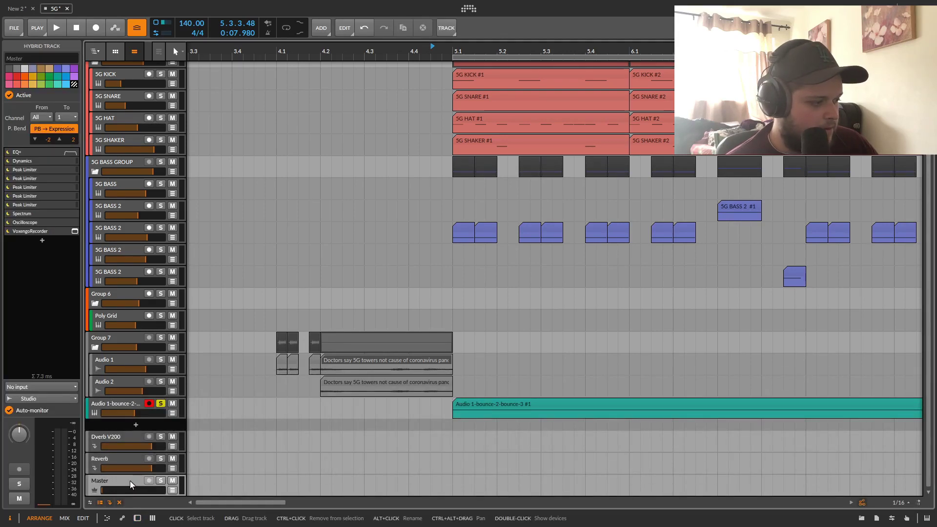
double_click(132, 482)
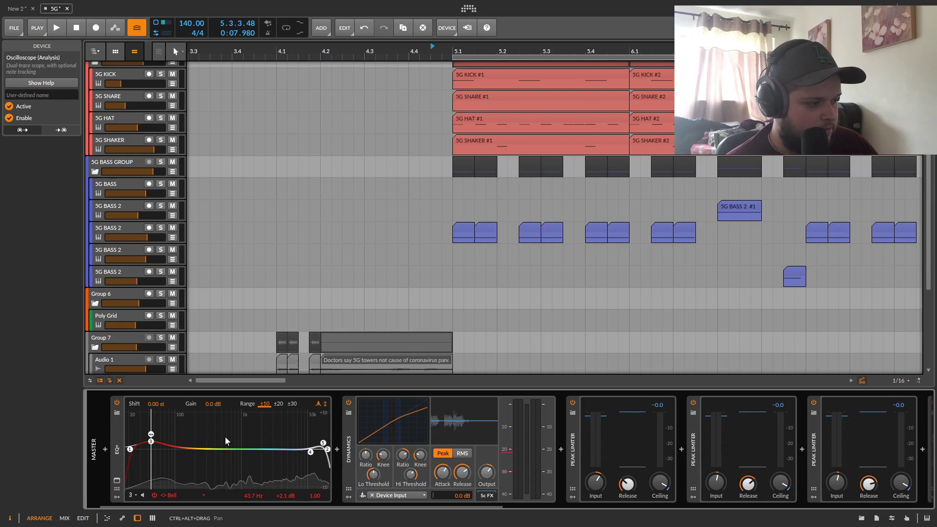
drag(330, 505, 302, 510)
drag(508, 388, 509, 507)
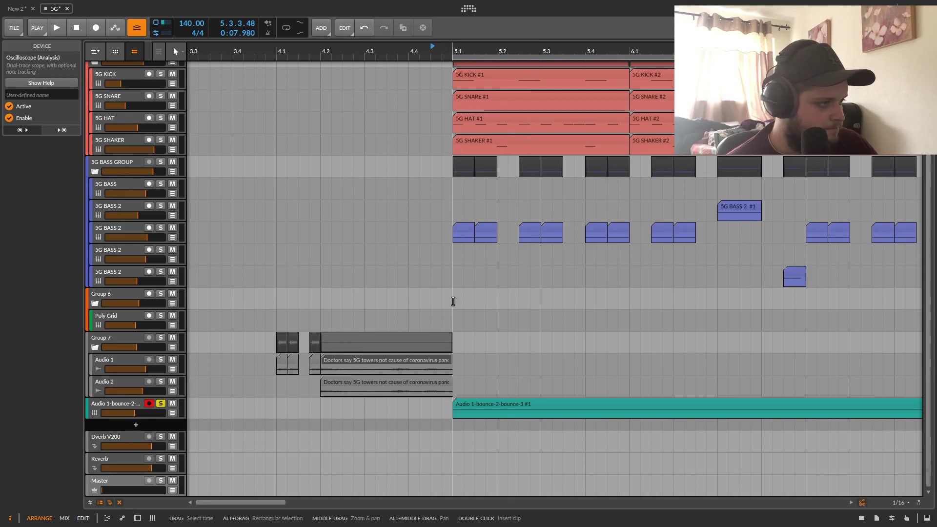
scroll(453, 283, up, 3)
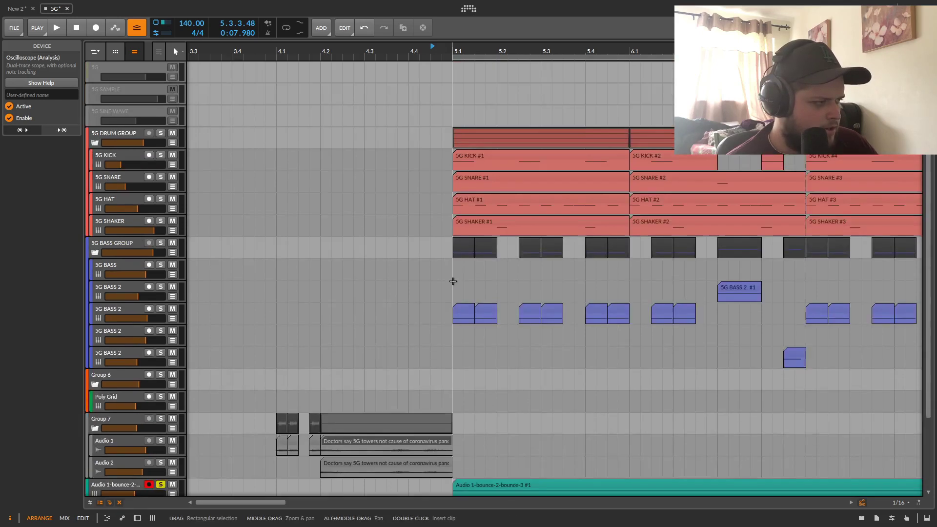